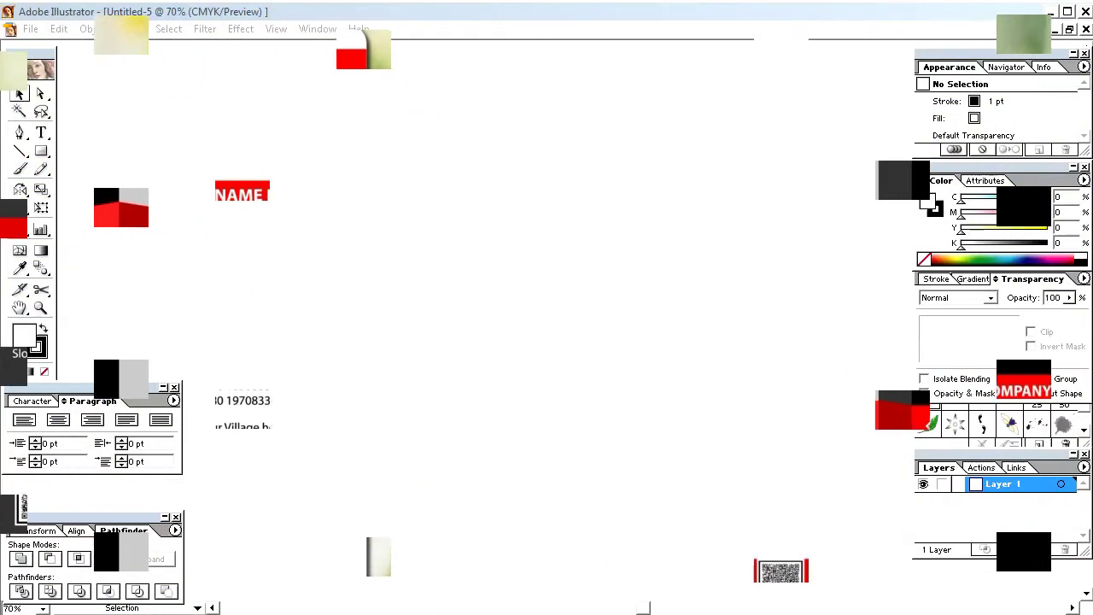
# Draw a 3.25 × 2 in rectangle by entering its exact size.
pyautogui.click(42, 155)
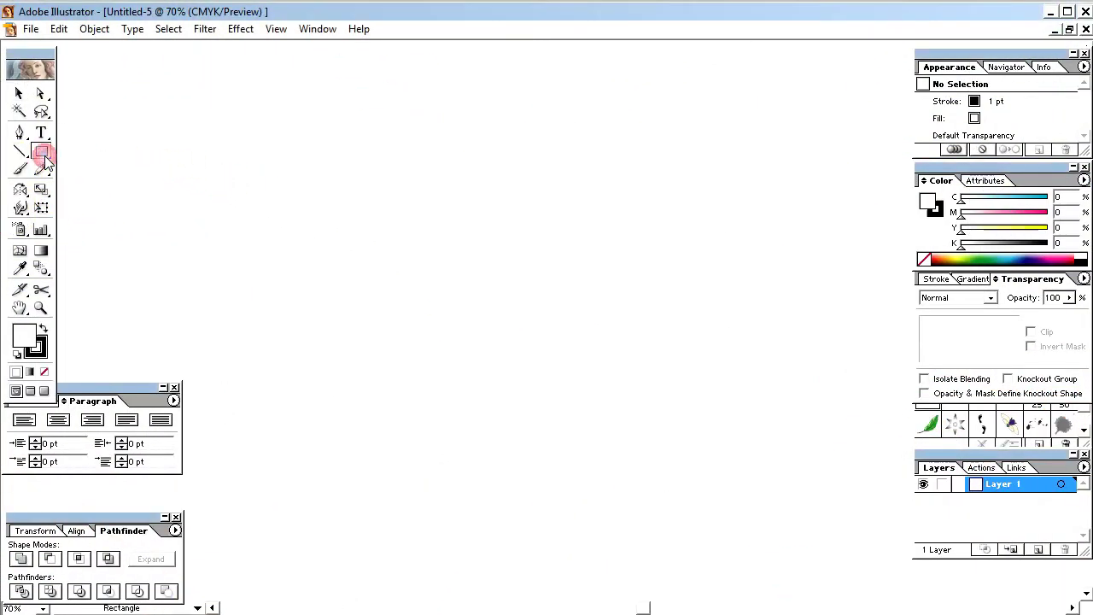
pyautogui.click(427, 267)
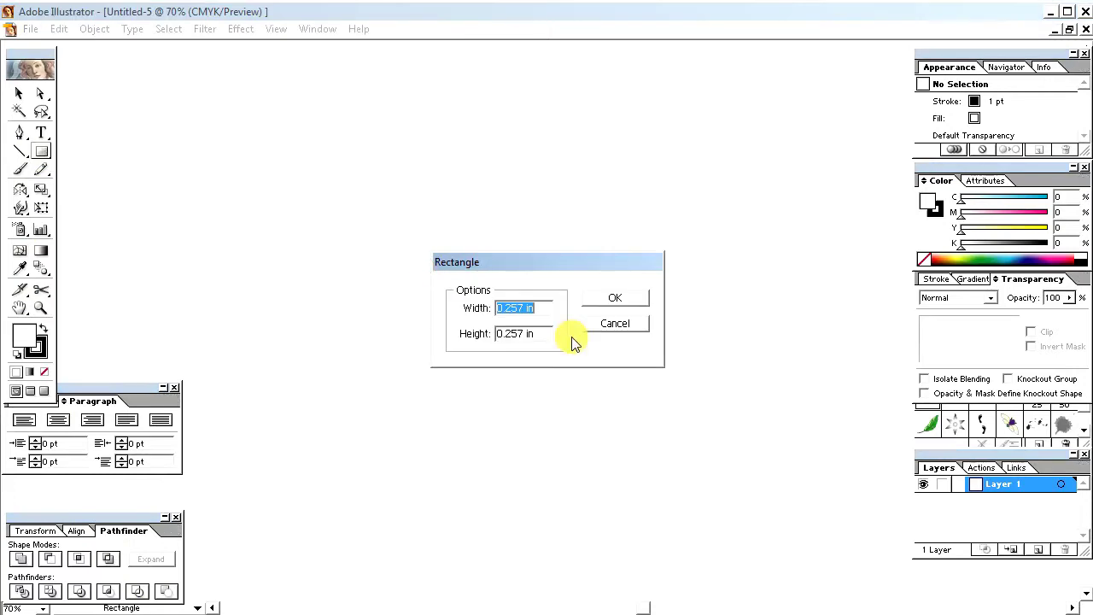
pyautogui.write('3.25')
pyautogui.press('Tab')
pyautogui.write('2')
pyautogui.press('Tab')
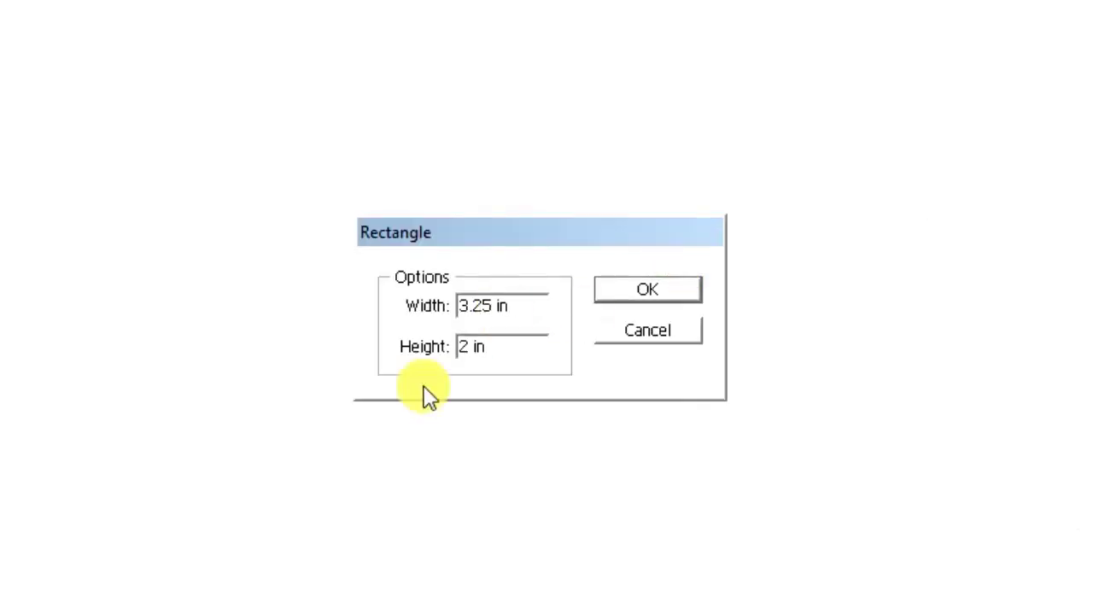
pyautogui.click(672, 292)
# Centre the rectangle, set its stroke to None, and show the transparency grid.
pyautogui.click(21, 94)
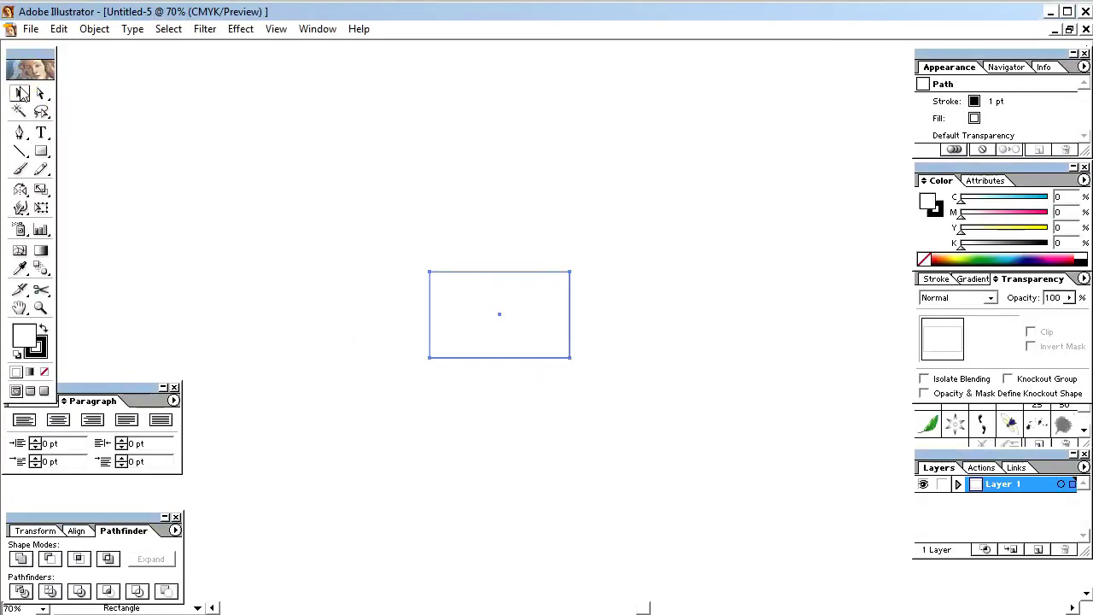
pyautogui.moveTo(371, 227); pyautogui.dragTo(689, 453)
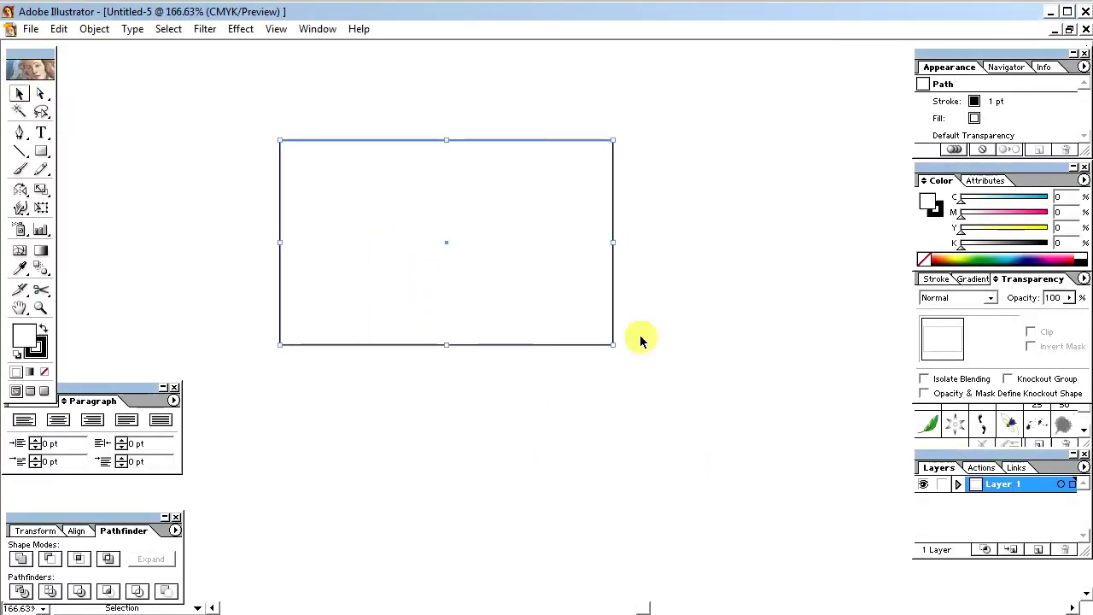
pyautogui.moveTo(479, 279); pyautogui.dragTo(495, 290)
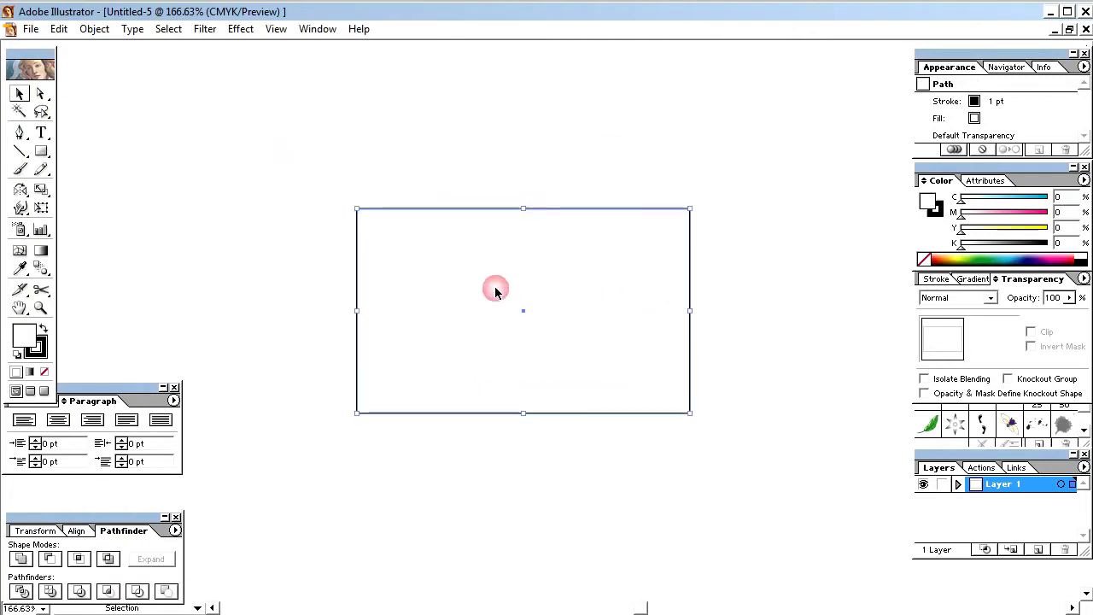
pyautogui.click(35, 346)
pyautogui.click(44, 372)
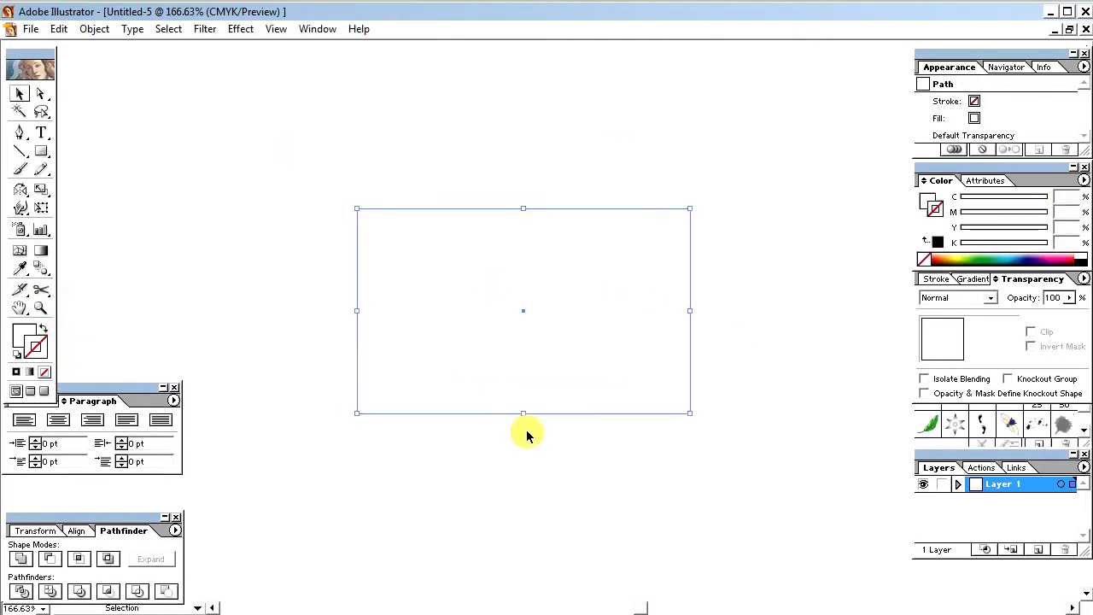
pyautogui.click(555, 450)
pyautogui.click(551, 414)
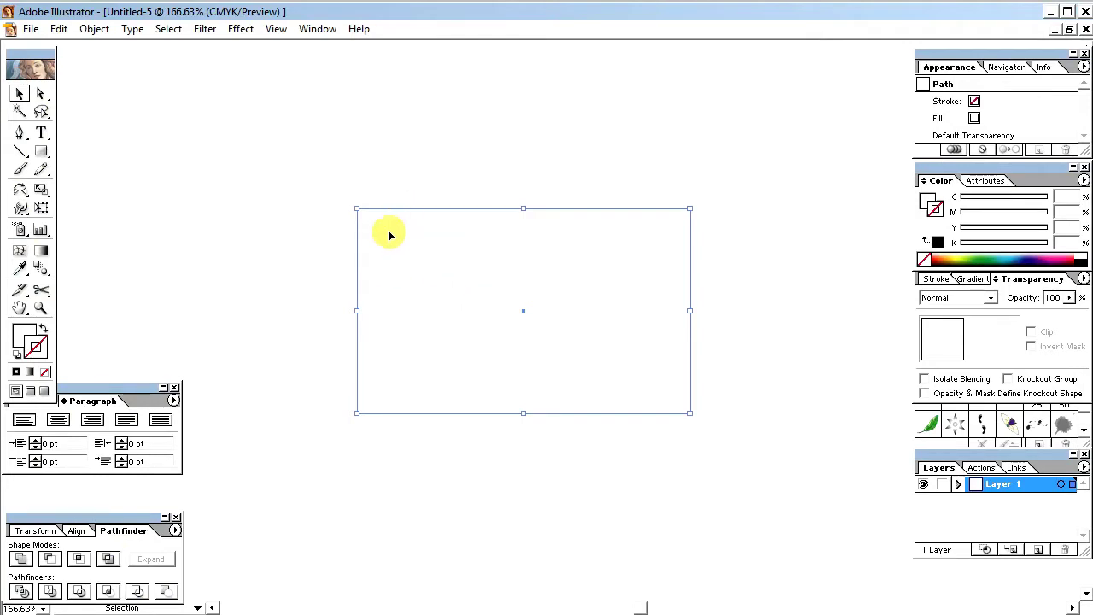
pyautogui.hotkey('ctrl', 'shift', 'd')
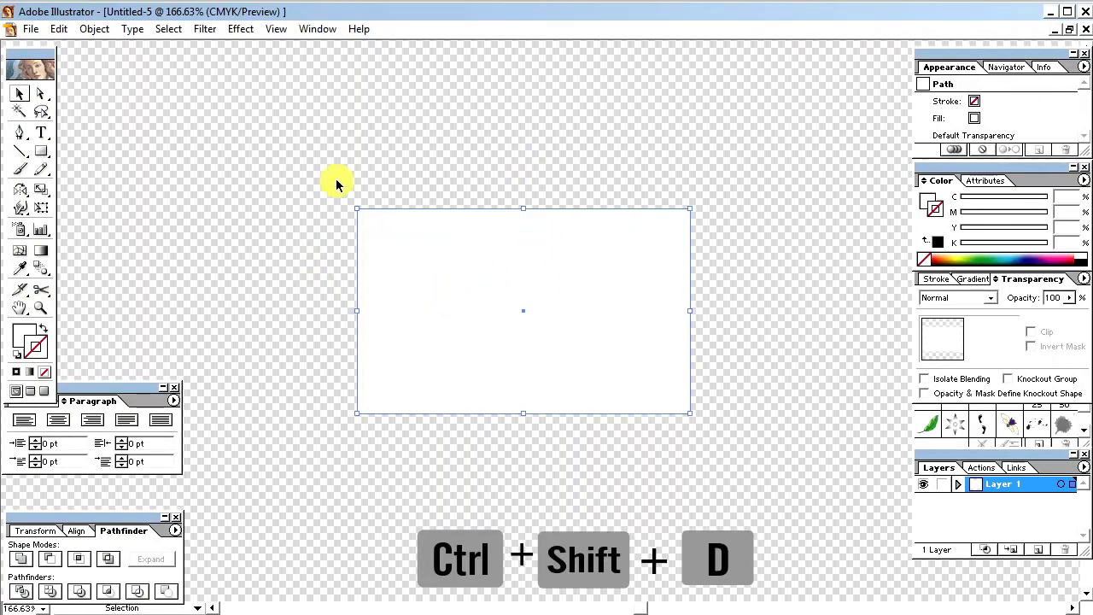
# Paste a copy of the card in front, narrow it to the left third, and fill it black.
pyautogui.click(335, 179)
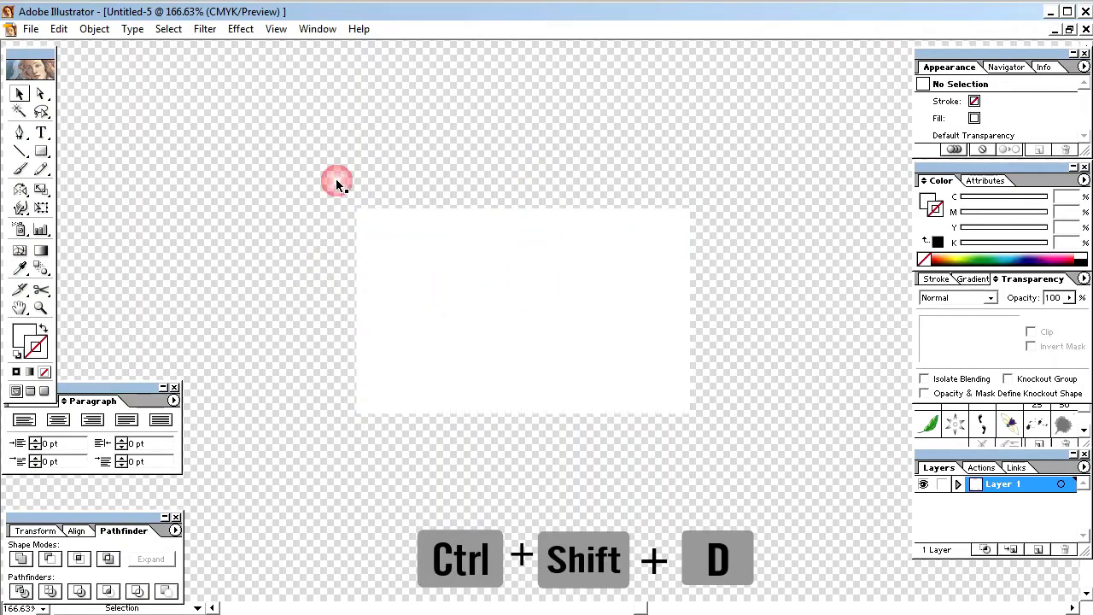
pyautogui.click(457, 291)
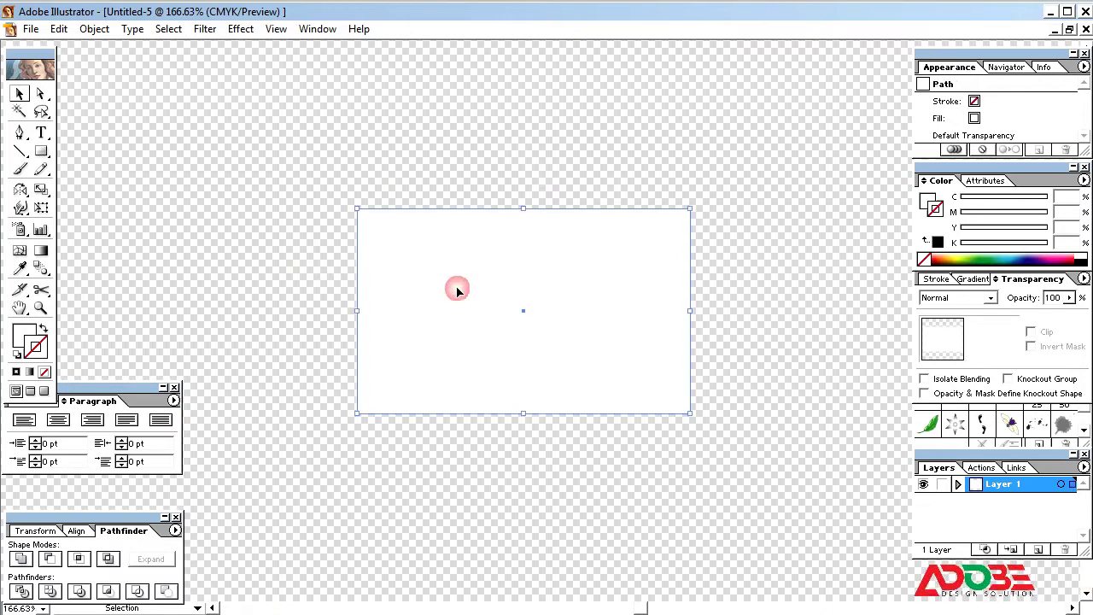
pyautogui.click(58, 29)
pyautogui.click(111, 104)
pyautogui.click(58, 30)
pyautogui.click(117, 137)
pyautogui.moveTo(691, 311)
pyautogui.mouseDown()
pyautogui.moveTo(466, 333)
pyautogui.moveTo(442, 291)
pyautogui.mouseUp()
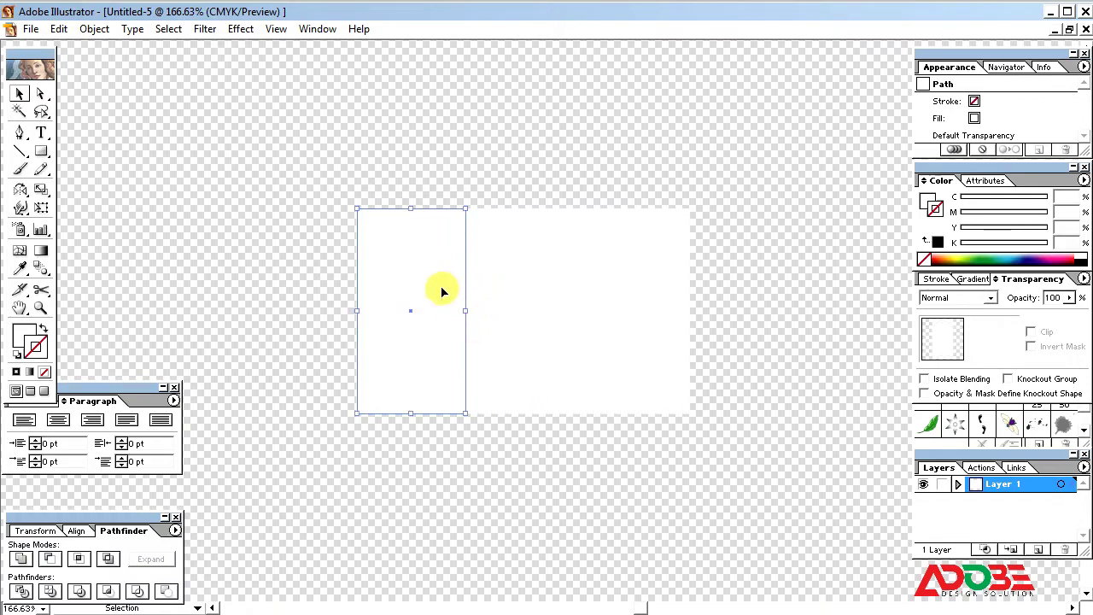
pyautogui.click(1050, 245)
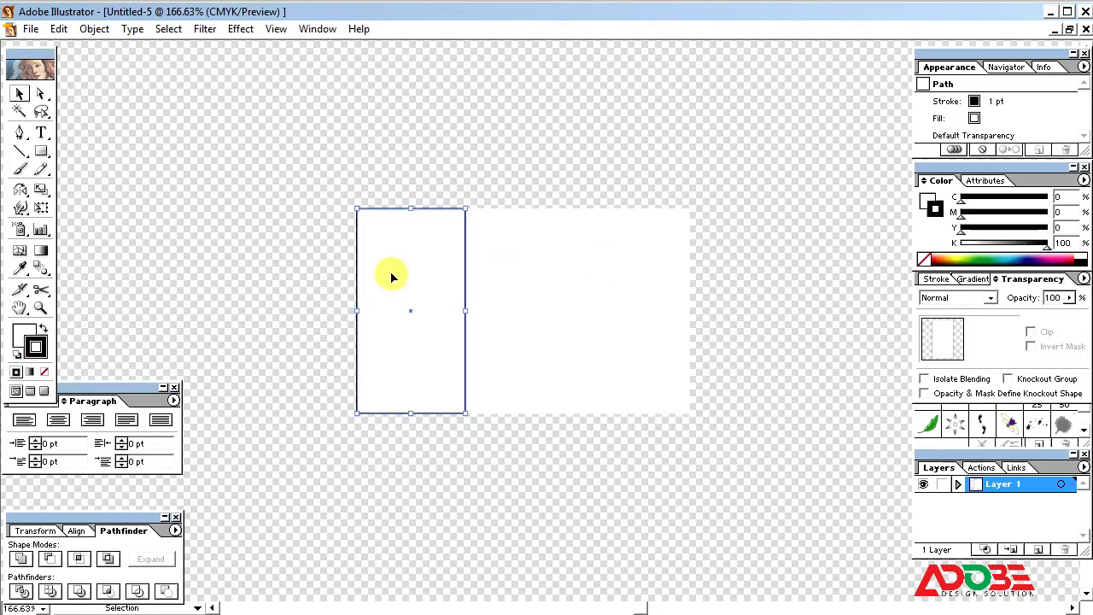
pyautogui.click(45, 329)
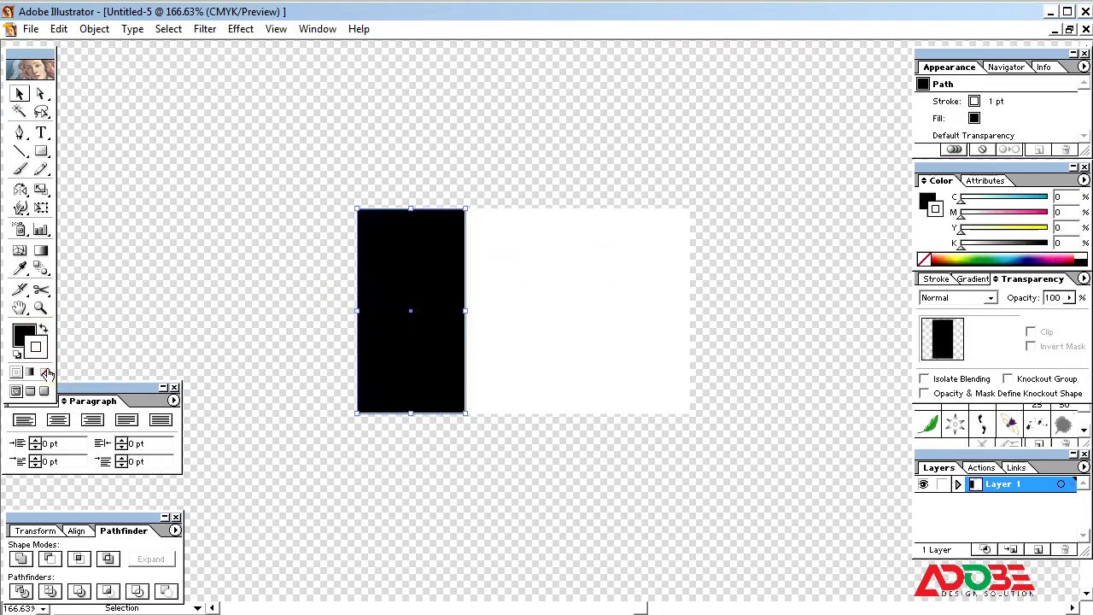
# Remove the panel's stroke and paste a copy in front, resized into a thin strip at its right edge.
pyautogui.click(24, 338)
pyautogui.click(250, 308)
pyautogui.click(419, 332)
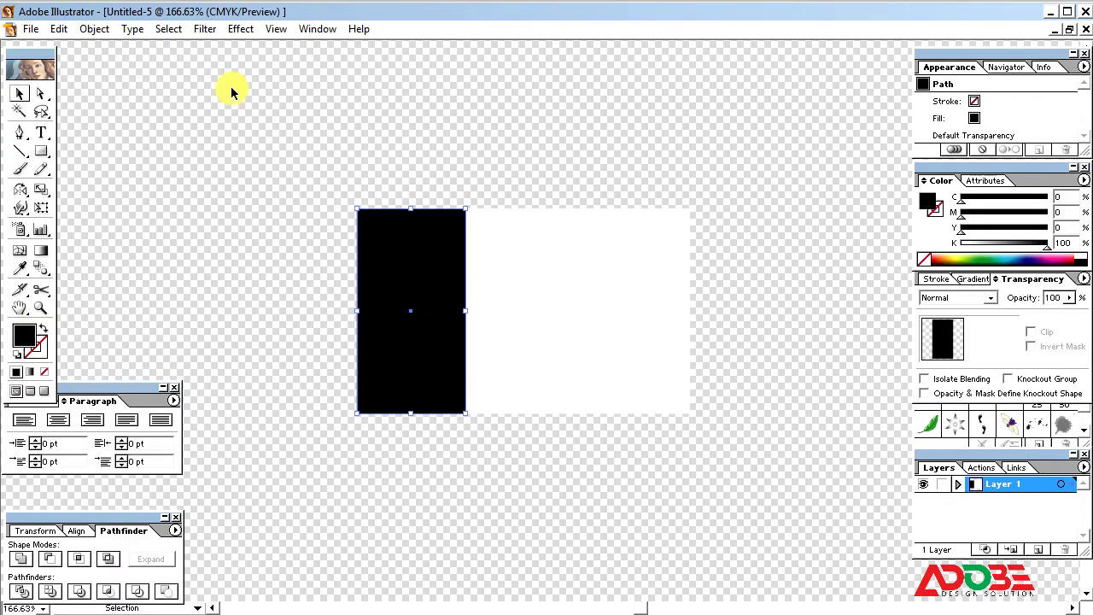
pyautogui.click(59, 29)
pyautogui.click(93, 107)
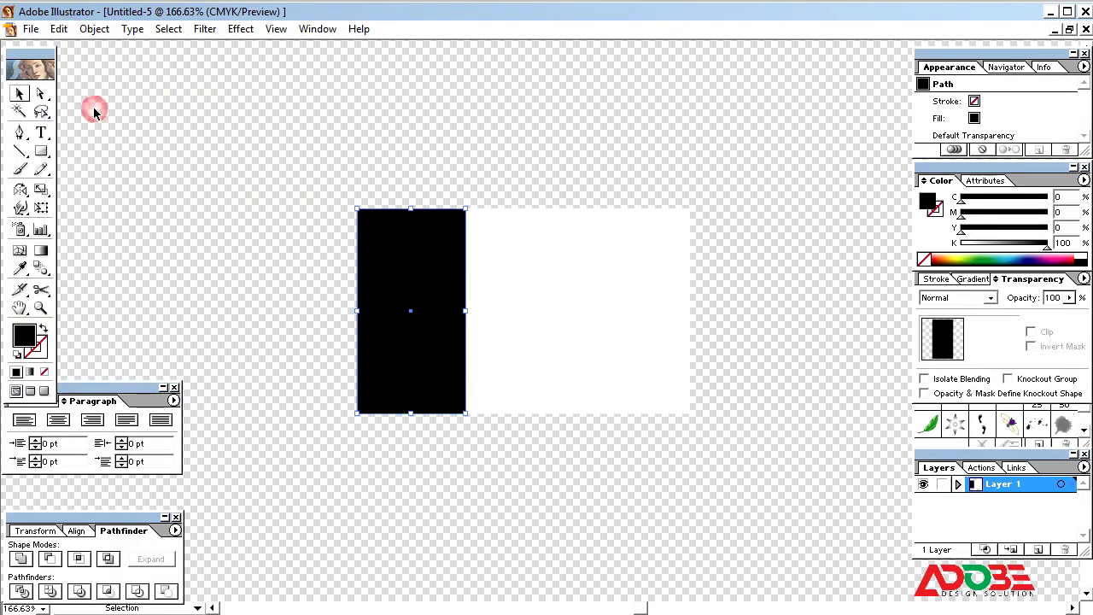
pyautogui.click(59, 28)
pyautogui.click(109, 139)
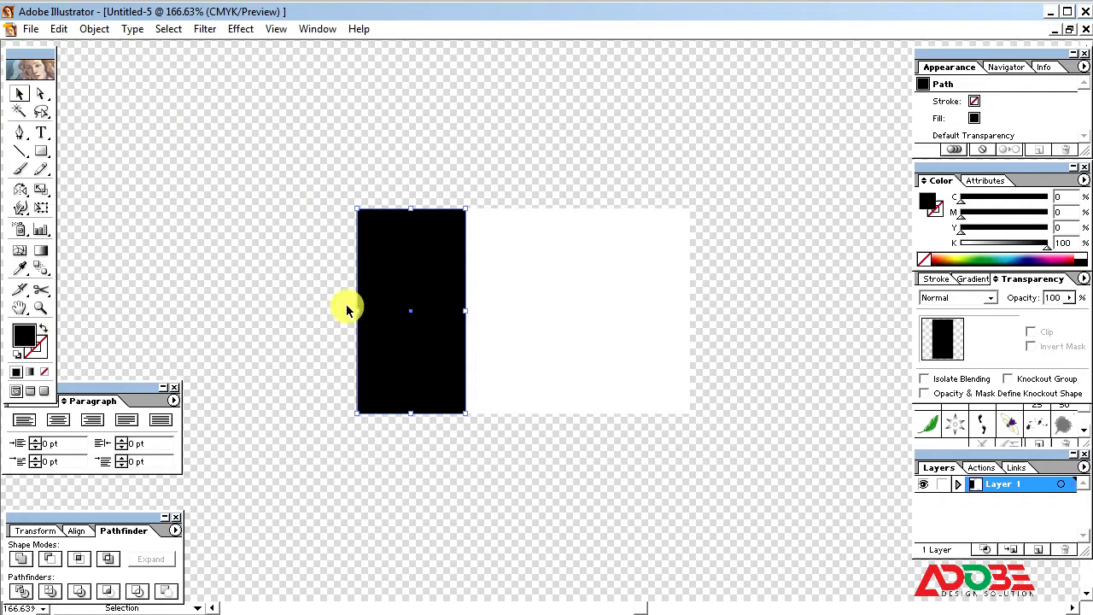
pyautogui.moveTo(355, 310); pyautogui.dragTo(467, 317)
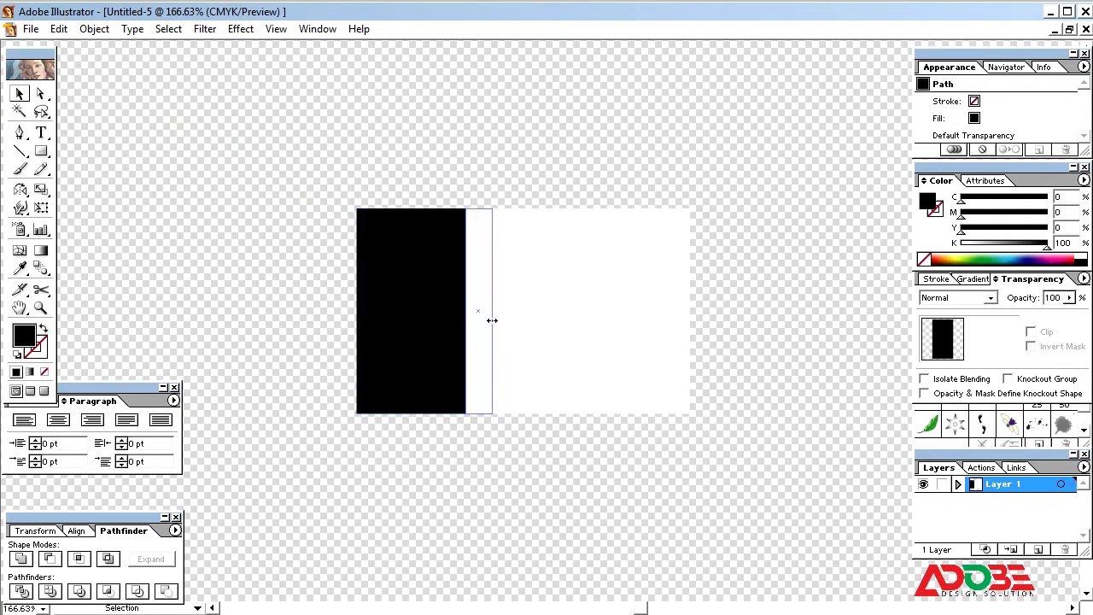
pyautogui.moveTo(492, 320); pyautogui.dragTo(490, 319)
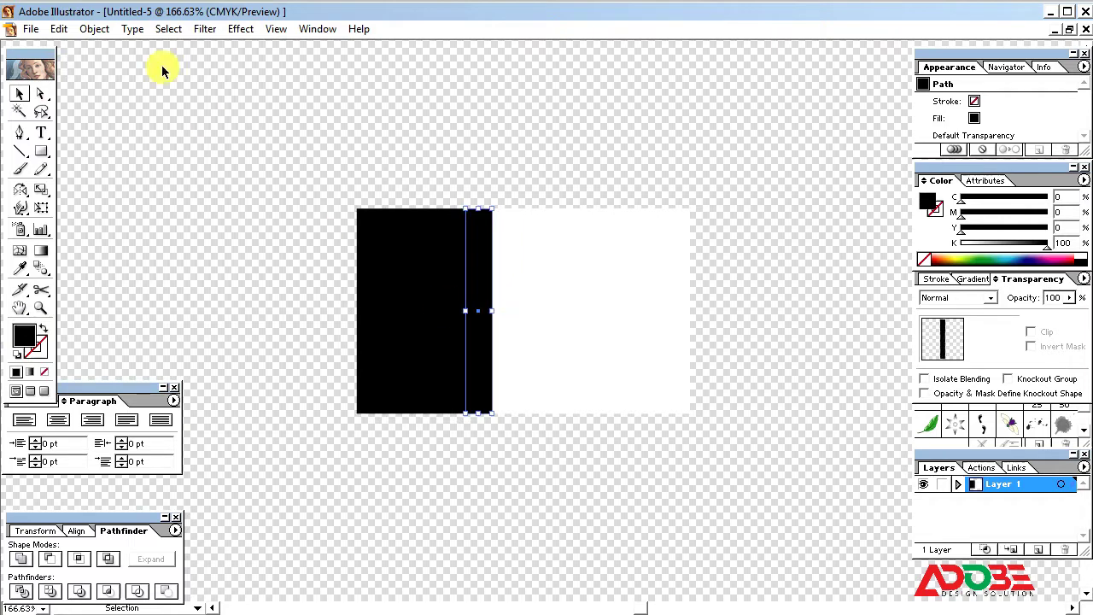
# Paste another copy of the thin strip and place it just right of the first.
pyautogui.hotkey('ctrl', 'c')
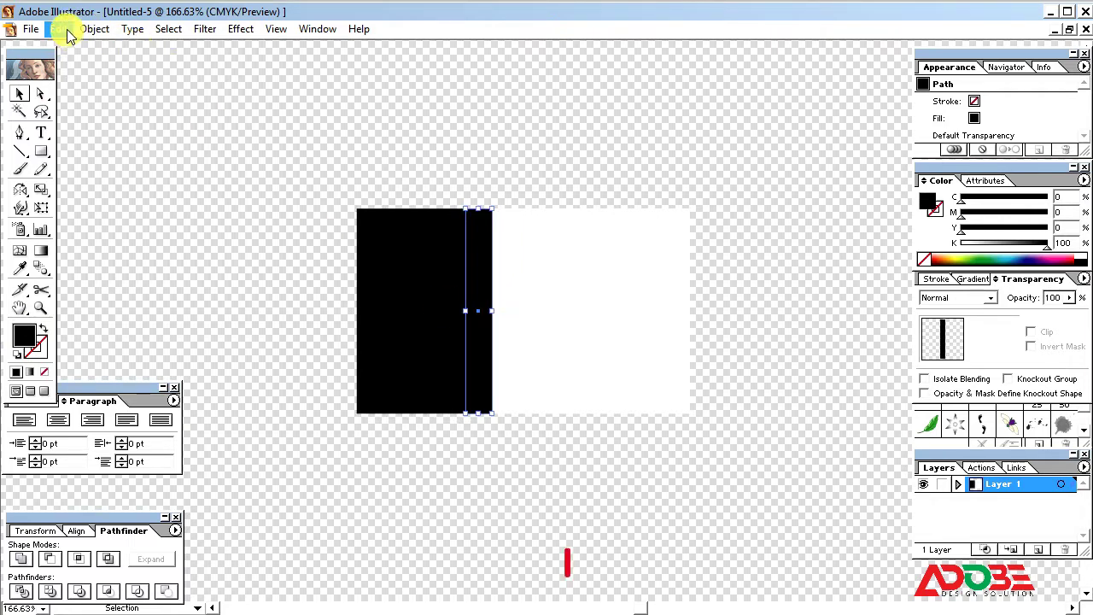
pyautogui.click(59, 31)
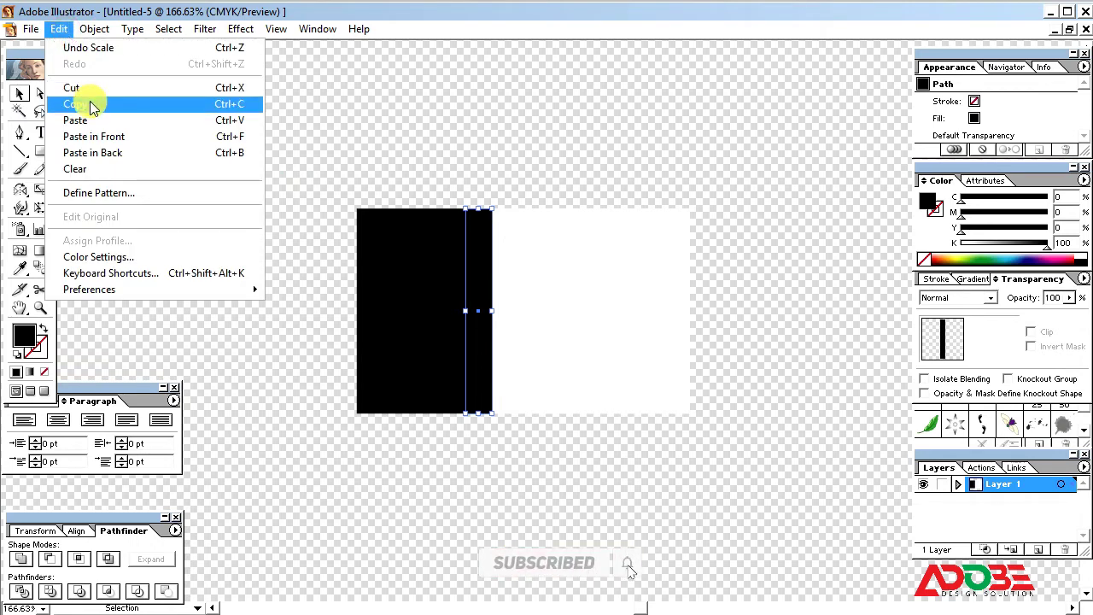
pyautogui.click(92, 106)
pyautogui.click(60, 30)
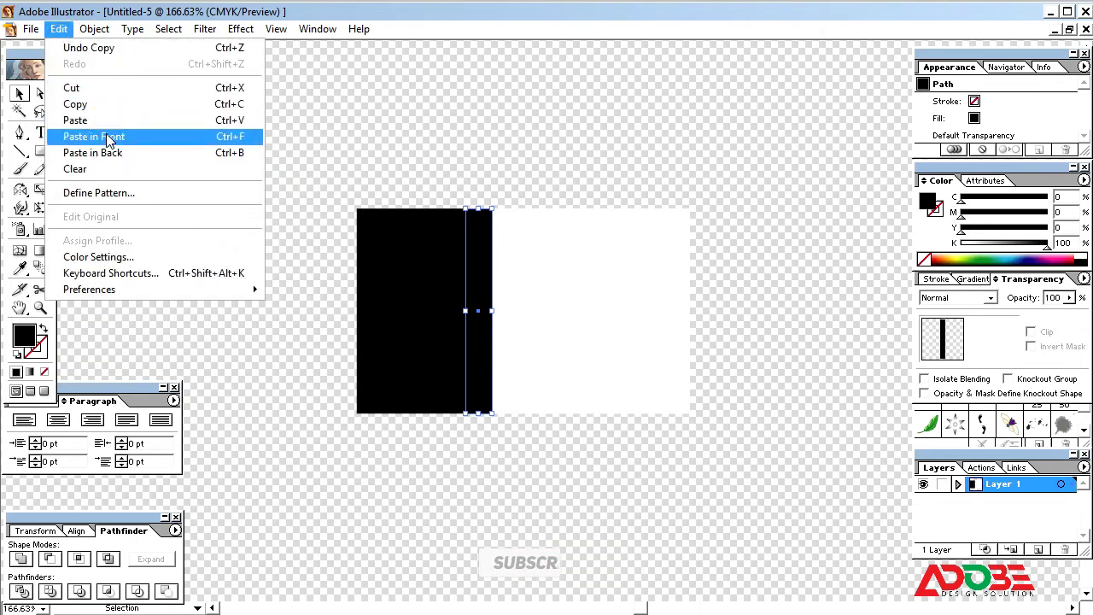
pyautogui.click(108, 140)
pyautogui.moveTo(487, 294); pyautogui.dragTo(512, 293)
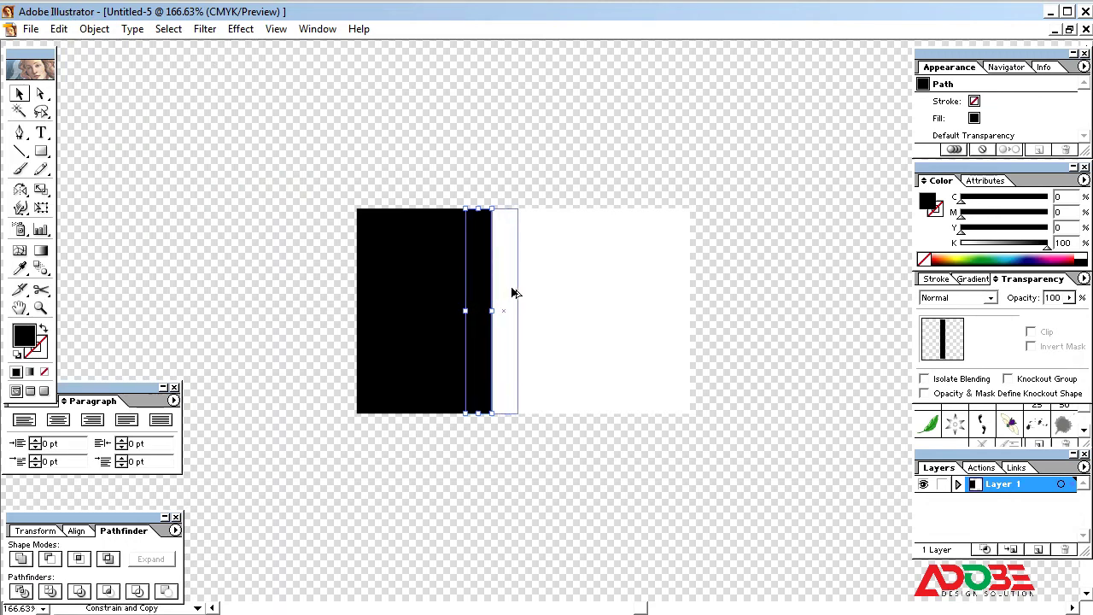
pyautogui.moveTo(511, 293); pyautogui.dragTo(593, 330)
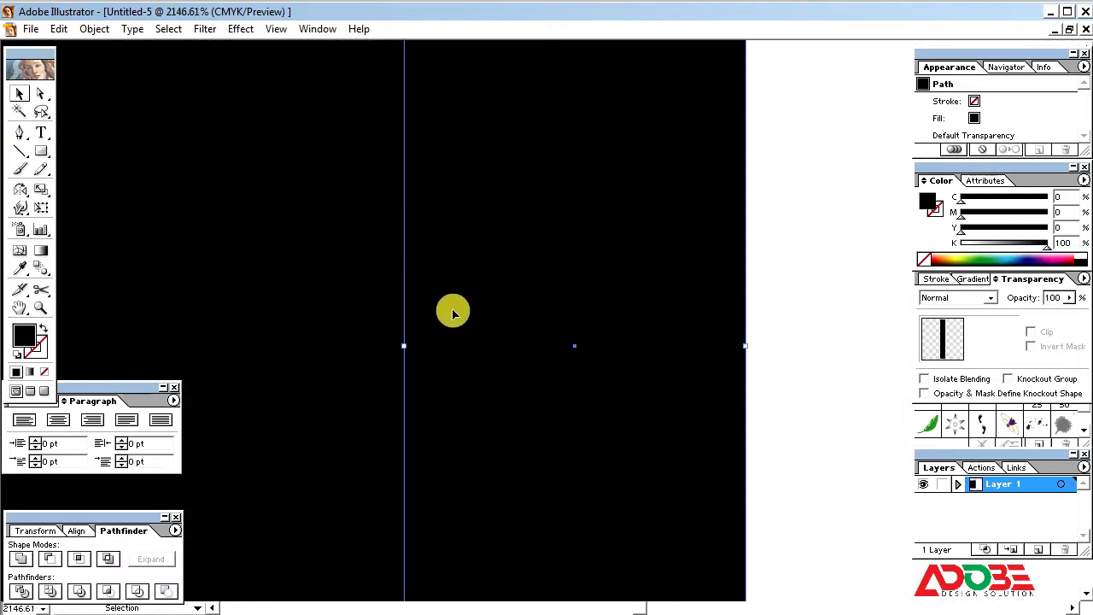
# In Outline view, nudge the strip flush against its neighbours, then zoom out to the whole card.
pyautogui.hotkey('ctrl', 'y')
pyautogui.press('Right')
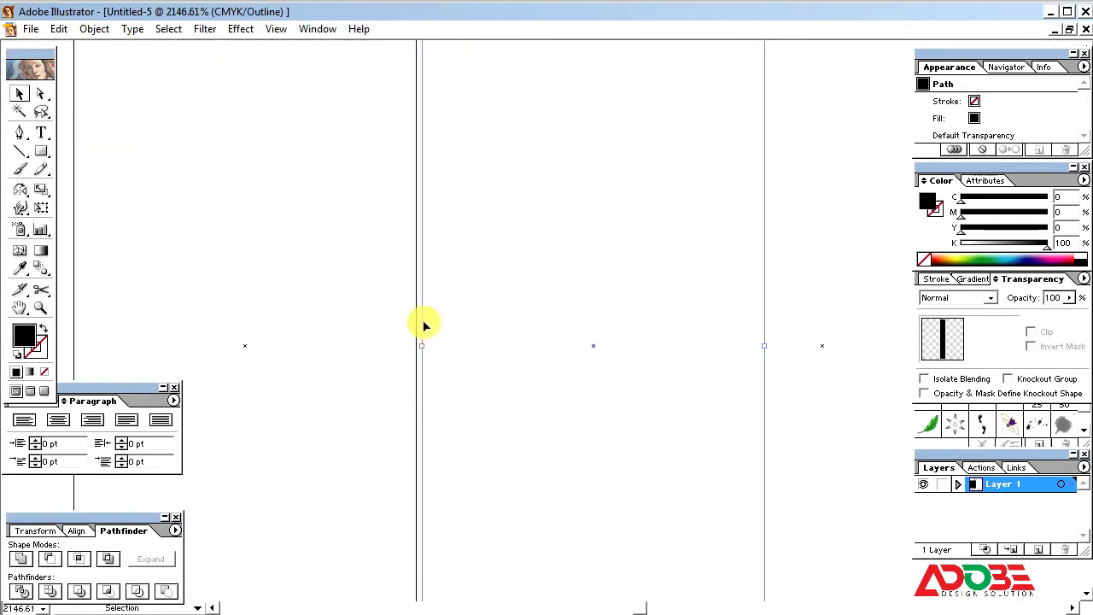
pyautogui.moveTo(423, 324); pyautogui.dragTo(418, 325)
pyautogui.hotkey('ctrl', '-')
pyautogui.hotkey('ctrl', '-')
pyautogui.hotkey('ctrl', '-')
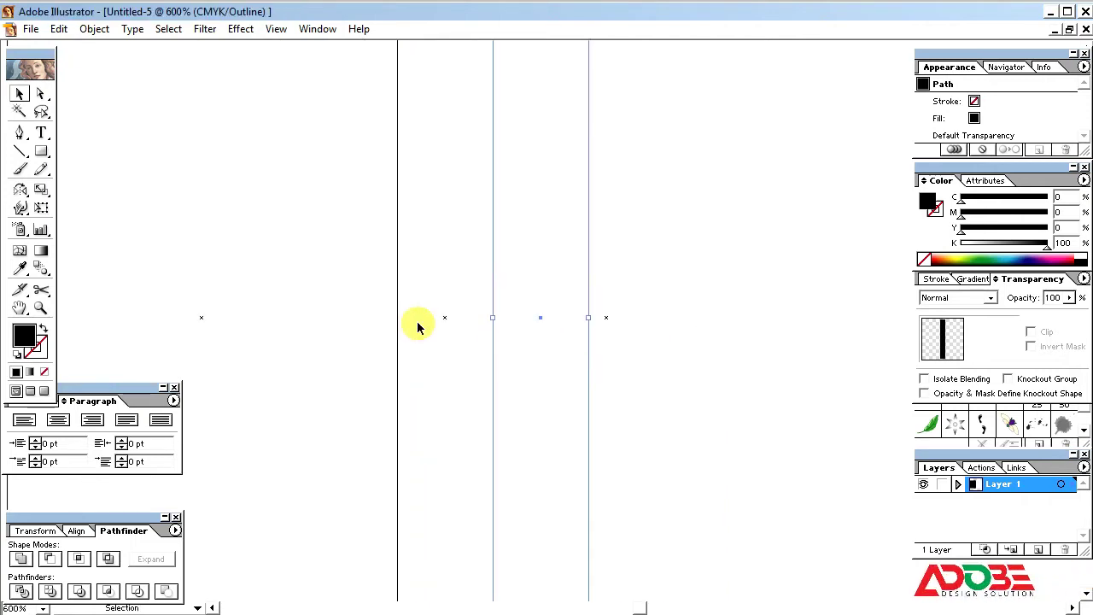
pyautogui.hotkey('ctrl', '-')
pyautogui.hotkey('ctrl', '-')
pyautogui.hotkey('ctrl', '-')
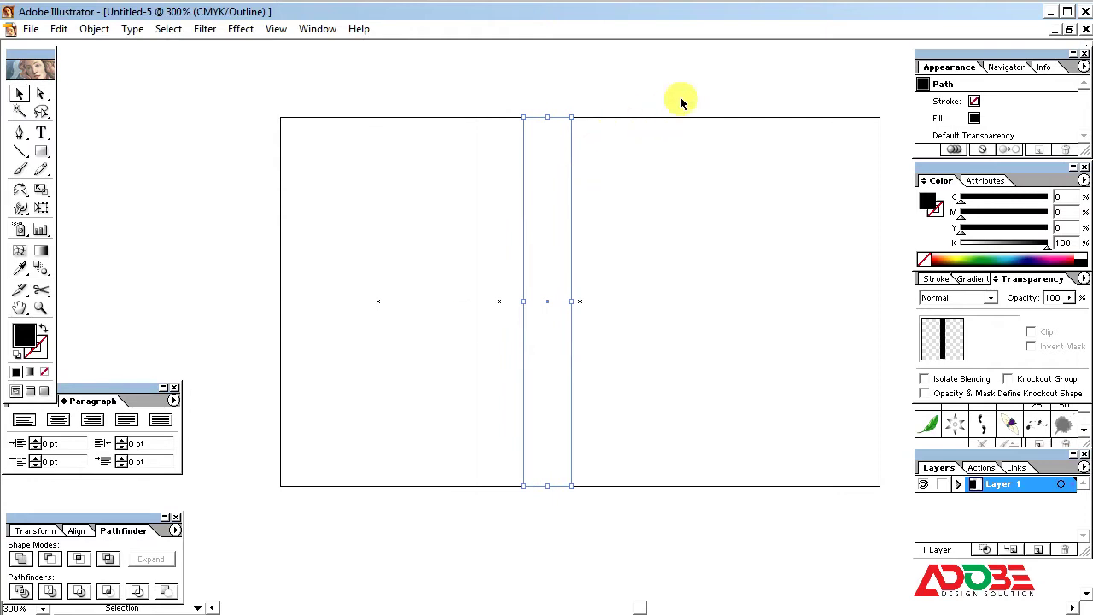
pyautogui.moveTo(757, 87); pyautogui.dragTo(686, 105)
pyautogui.hotkey('ctrl', 'y')
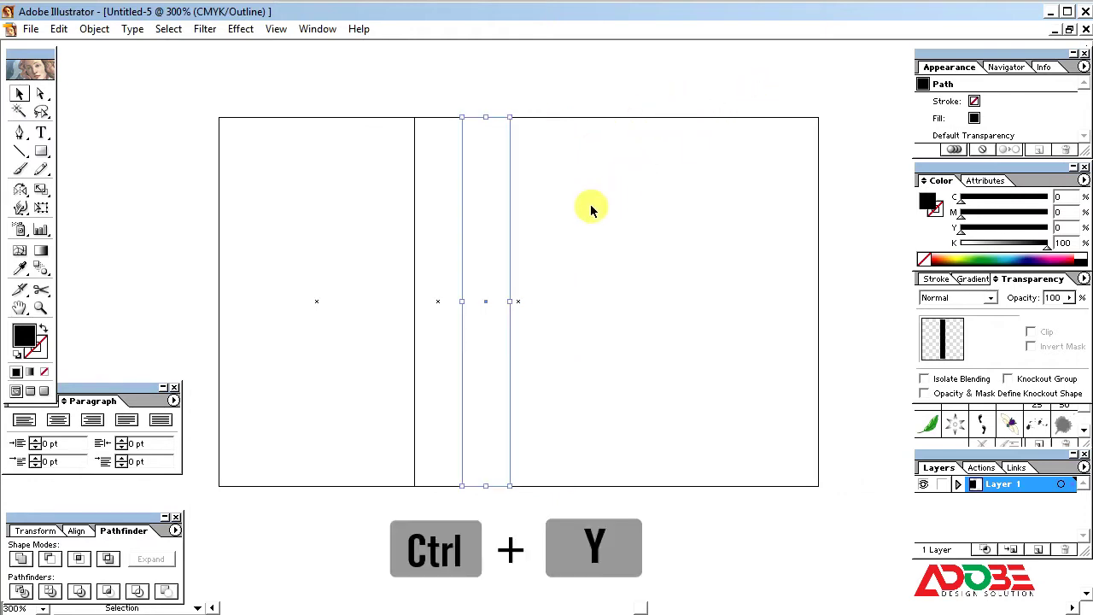
pyautogui.click(590, 89)
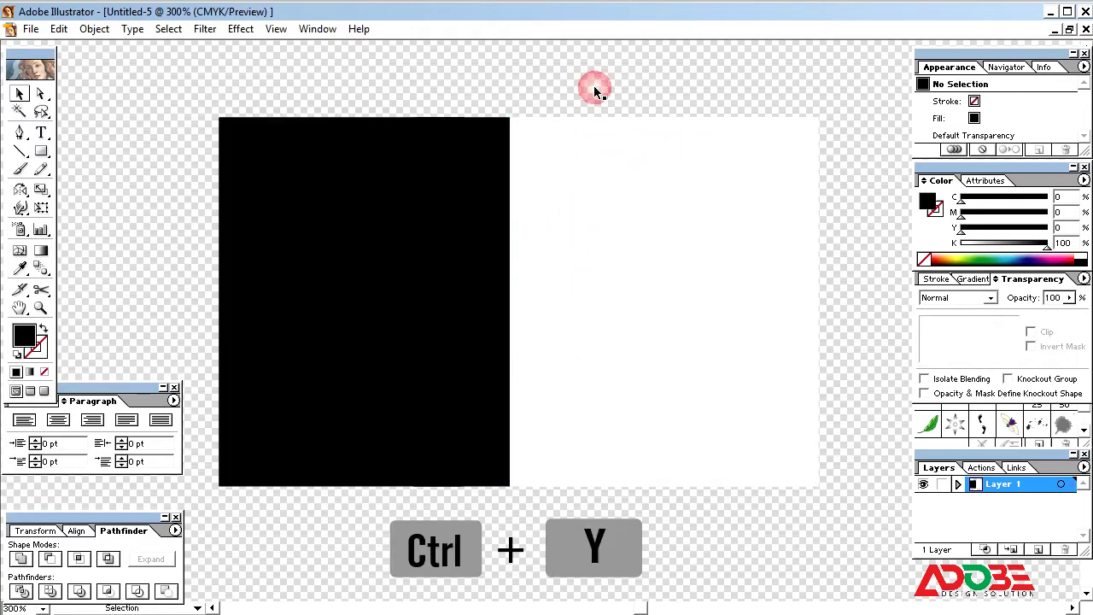
# Set the wide left panel to K 80 dark grey.
pyautogui.click(456, 174)
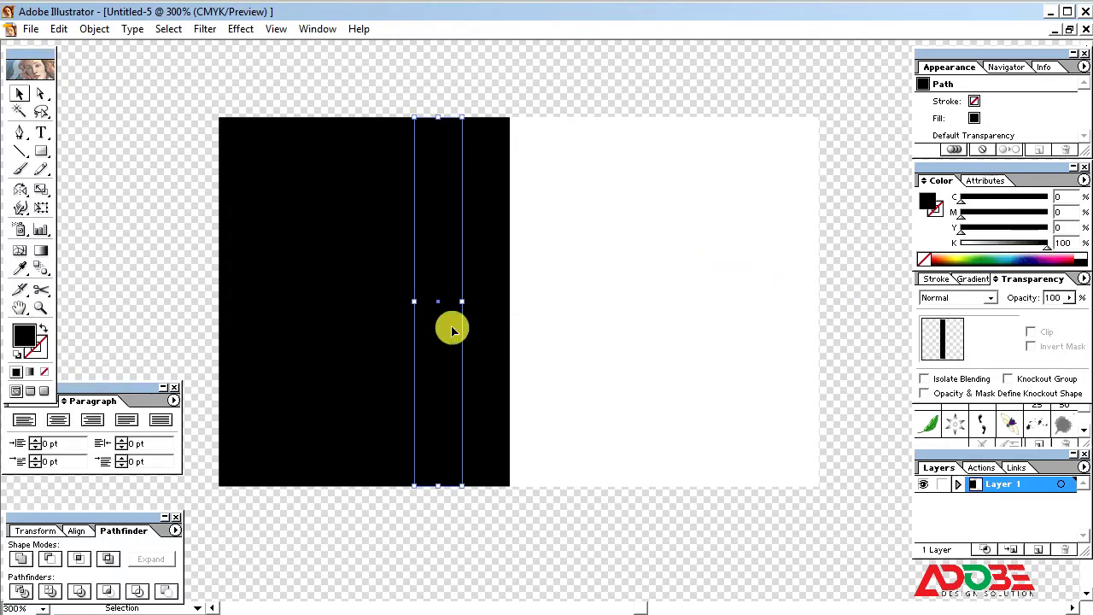
pyautogui.click(347, 314)
pyautogui.doubleClick(1069, 243)
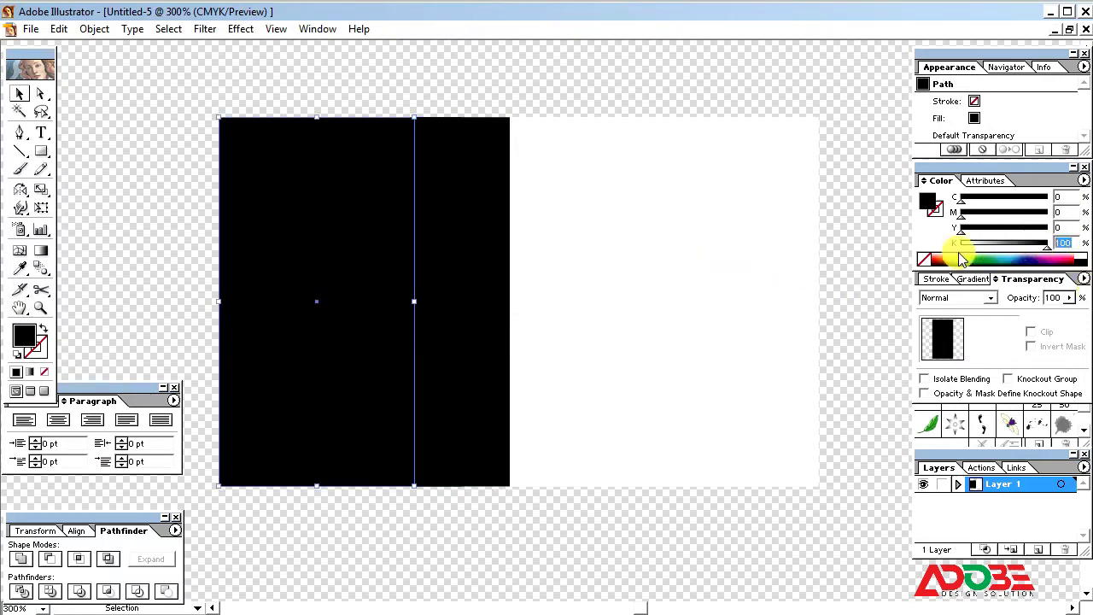
pyautogui.write('80')
pyautogui.press('Tab')
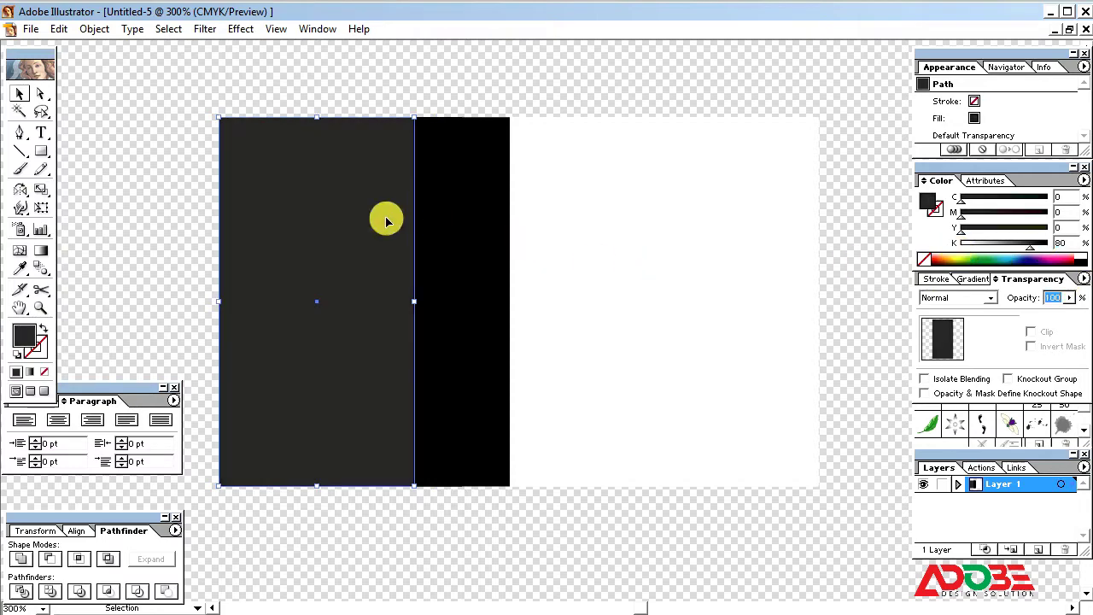
# Set the rightmost strip to K 20 light grey.
pyautogui.click(440, 257)
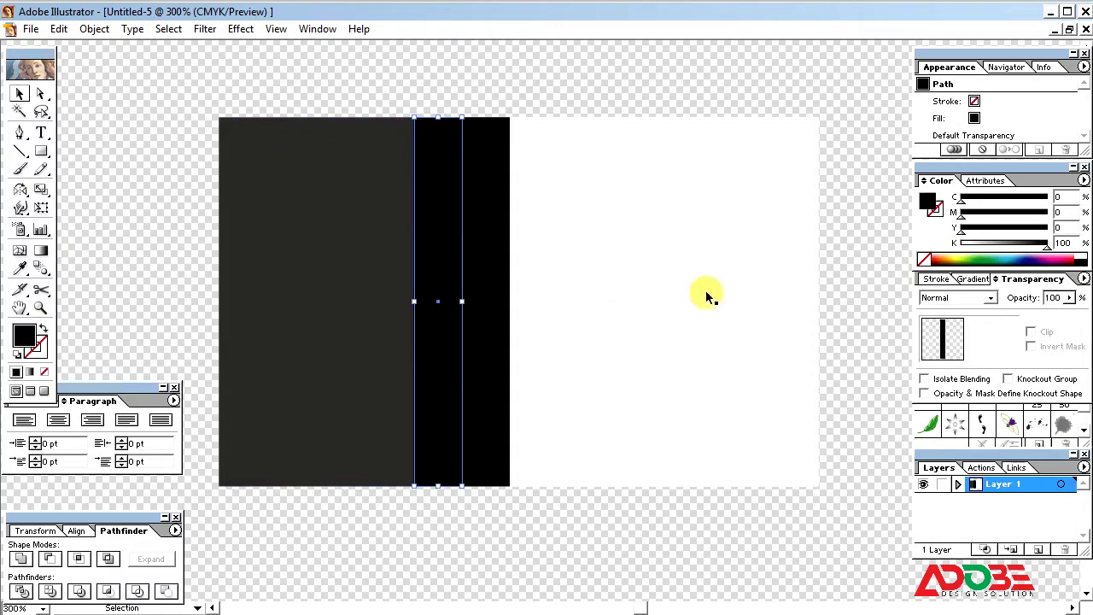
pyautogui.click(504, 240)
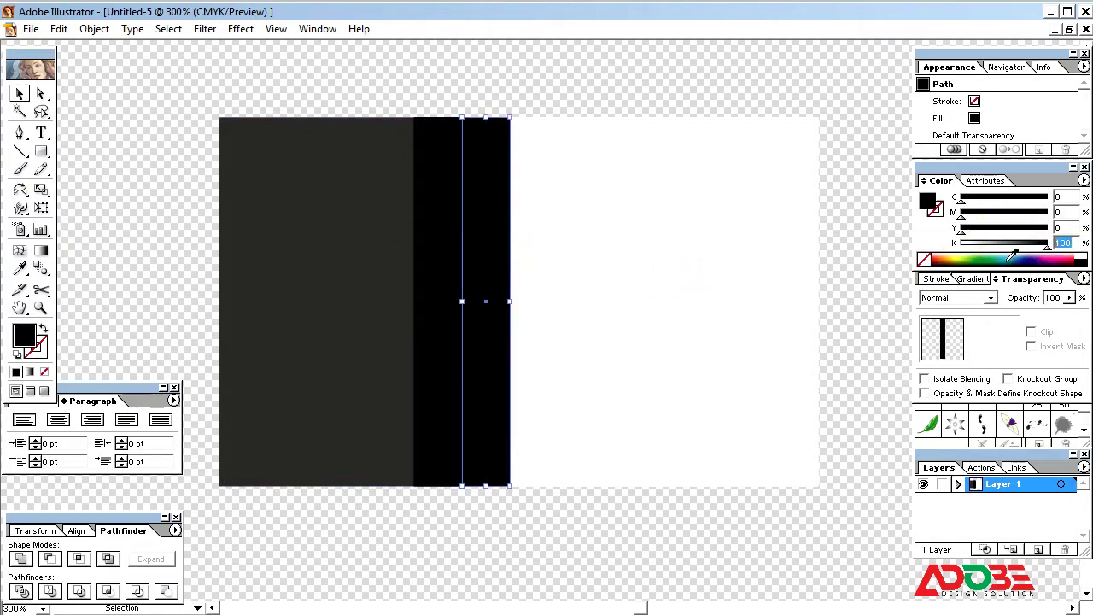
pyautogui.write('20')
pyautogui.press('Return')
pyautogui.click(836, 280)
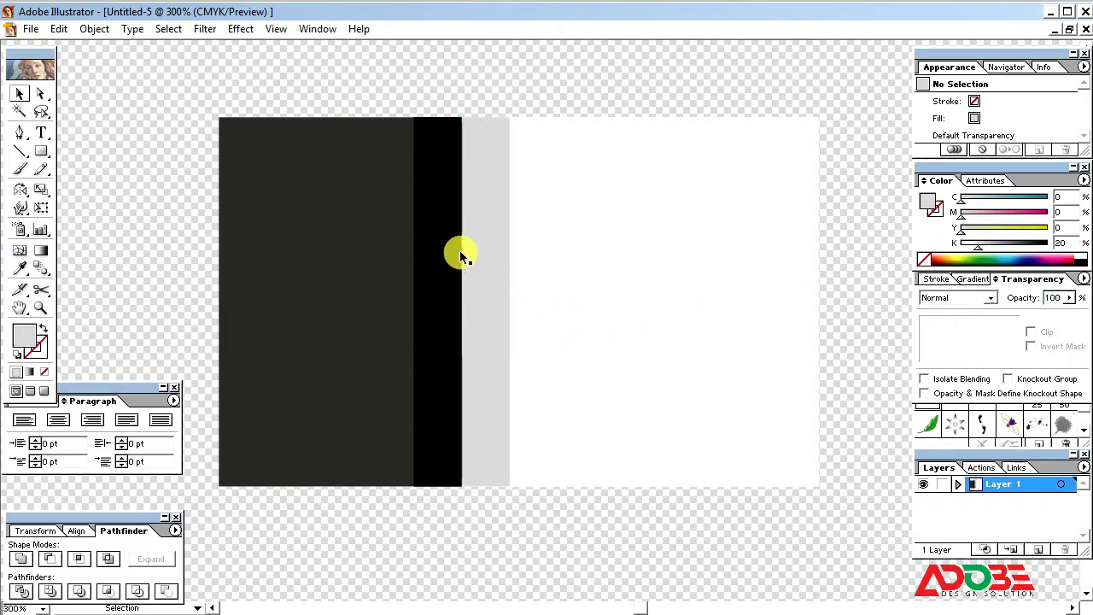
# Duplicate the white background rectangle in place with Ctrl+C and Ctrl+F.
pyautogui.click(574, 250)
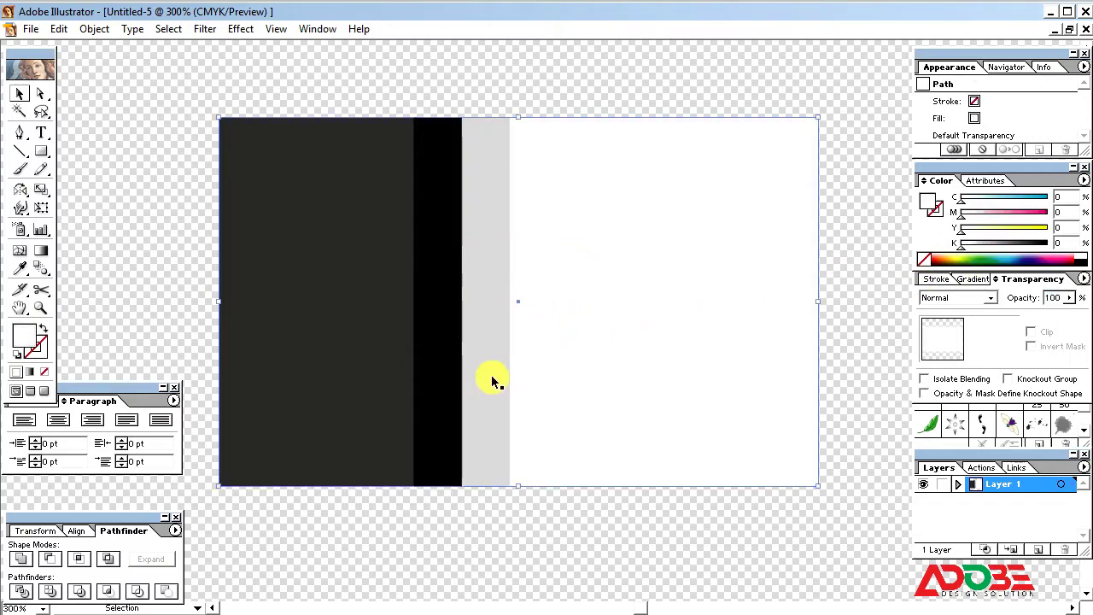
pyautogui.hotkey('ctrl', 'c')
pyautogui.hotkey('ctrl', 'f')
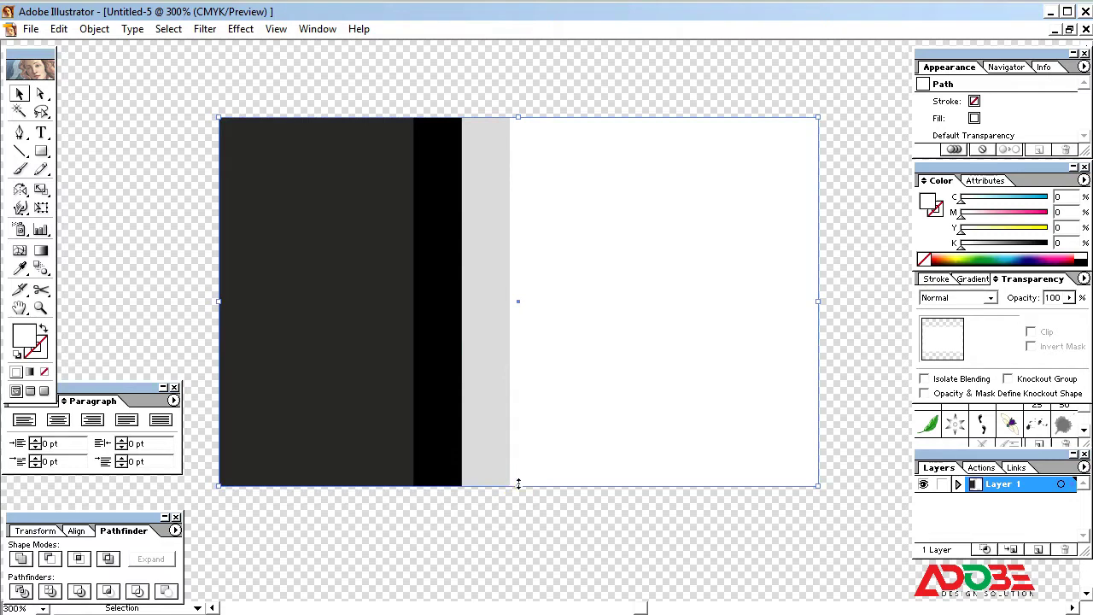
# Drag the copy's top and bottom edges into a thin horizontal band near the card's top.
pyautogui.moveTo(519, 484); pyautogui.dragTo(510, 212)
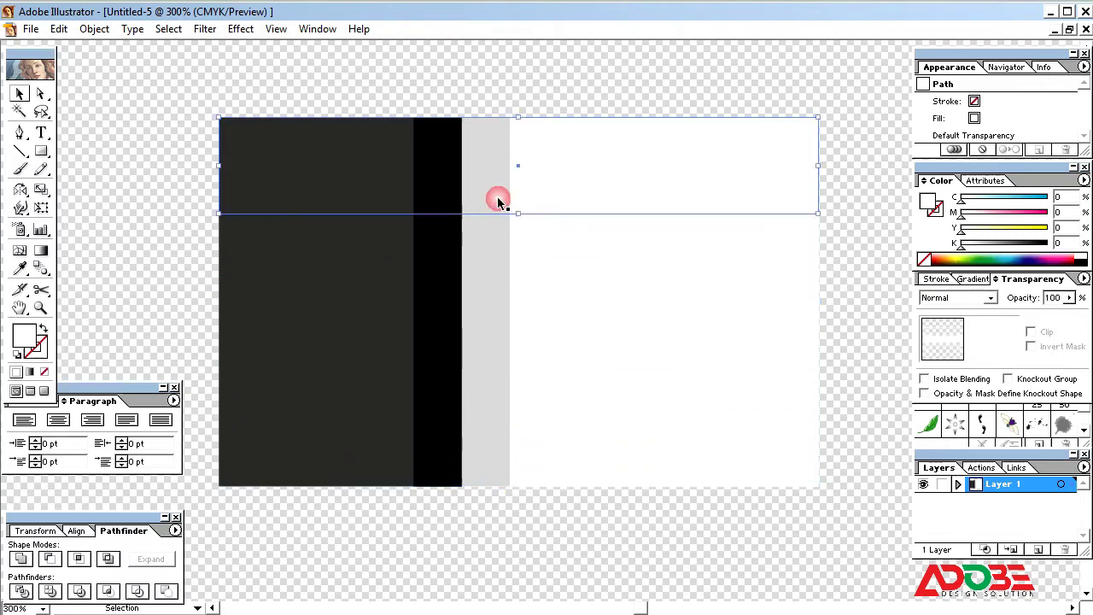
pyautogui.moveTo(520, 117); pyautogui.dragTo(518, 154)
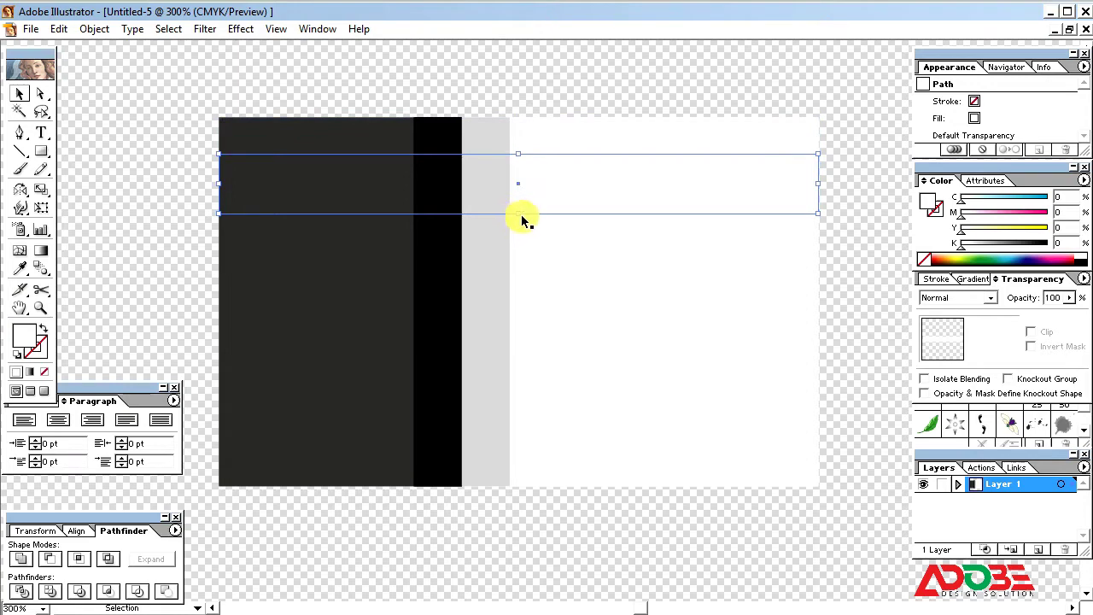
pyautogui.moveTo(519, 214); pyautogui.dragTo(516, 220)
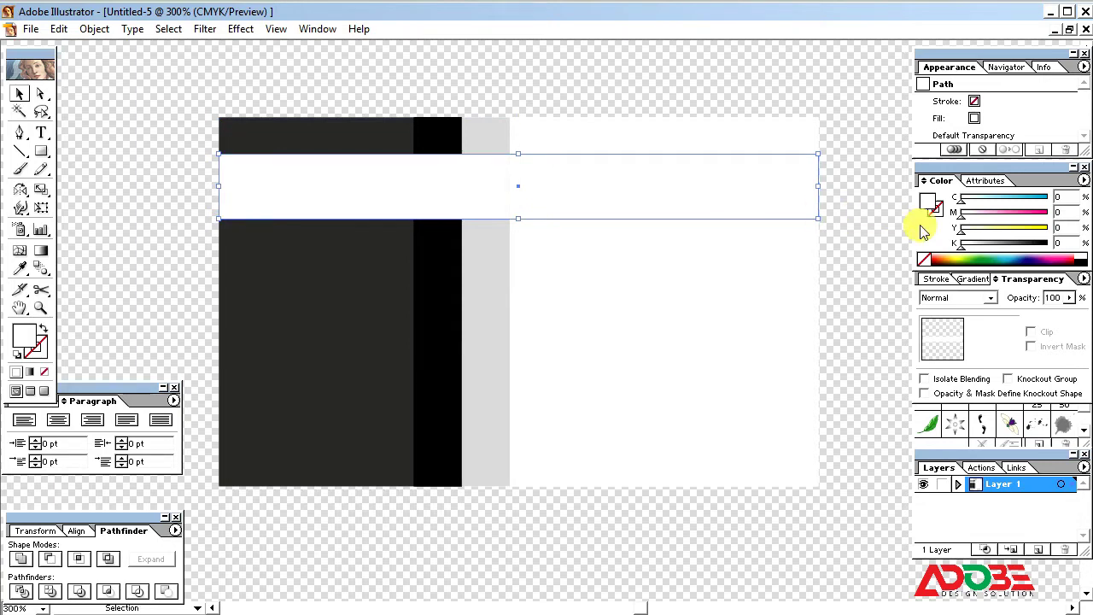
# Colour the band red with M 100 and Y 100, and select the three left panels.
pyautogui.moveTo(961, 218); pyautogui.dragTo(1083, 220)
pyautogui.moveTo(961, 230); pyautogui.dragTo(1047, 231)
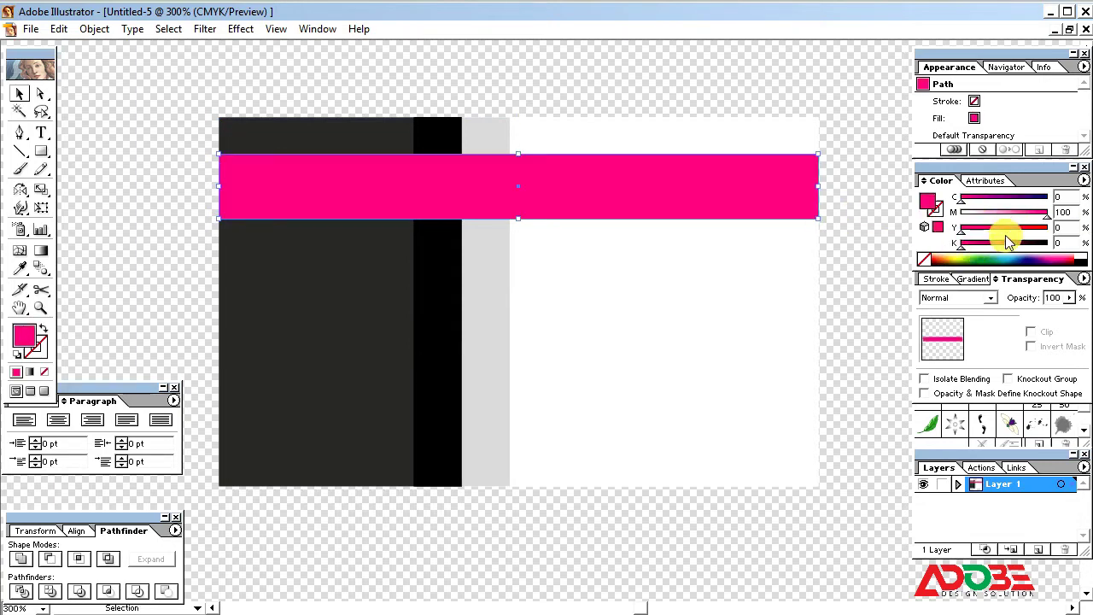
pyautogui.click(860, 249)
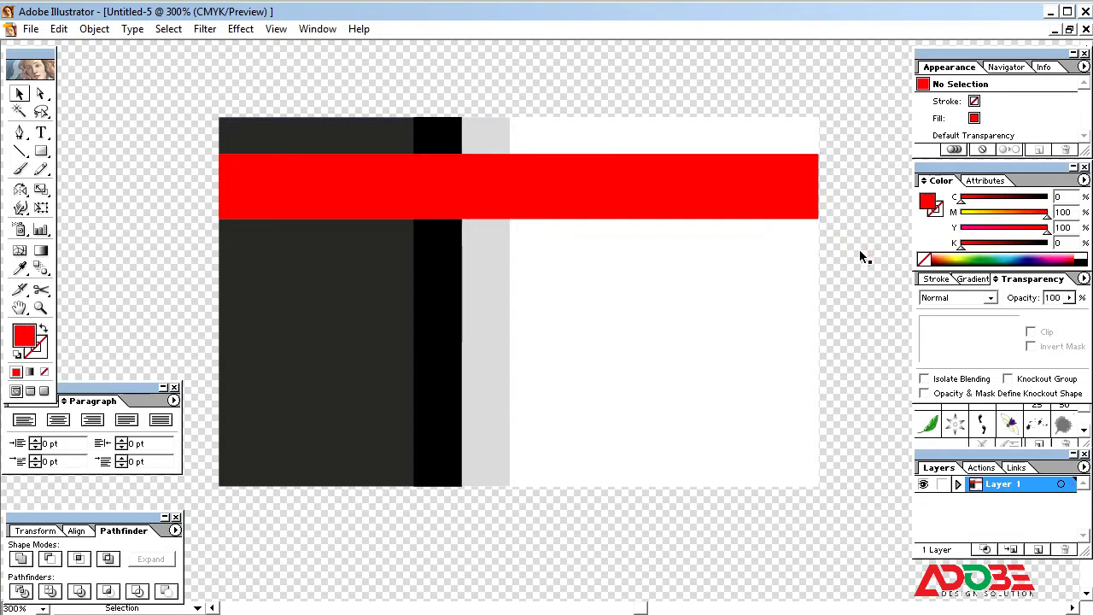
pyautogui.click(489, 293)
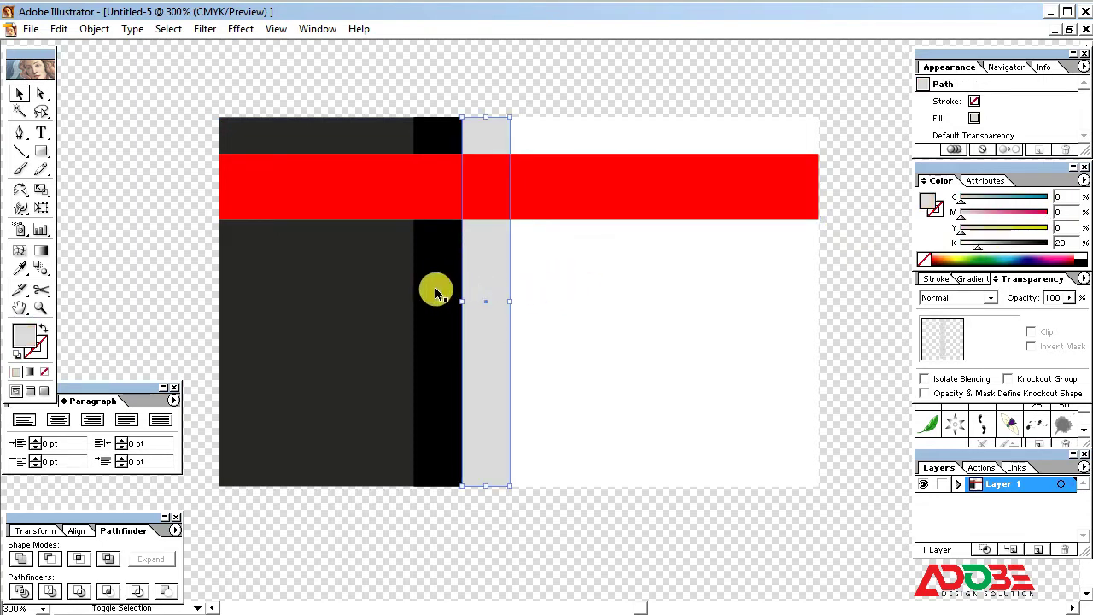
pyautogui.keyDown('shift'); pyautogui.click(436, 293); pyautogui.keyUp('shift')
pyautogui.keyDown('shift'); pyautogui.click(369, 296); pyautogui.keyUp('shift')
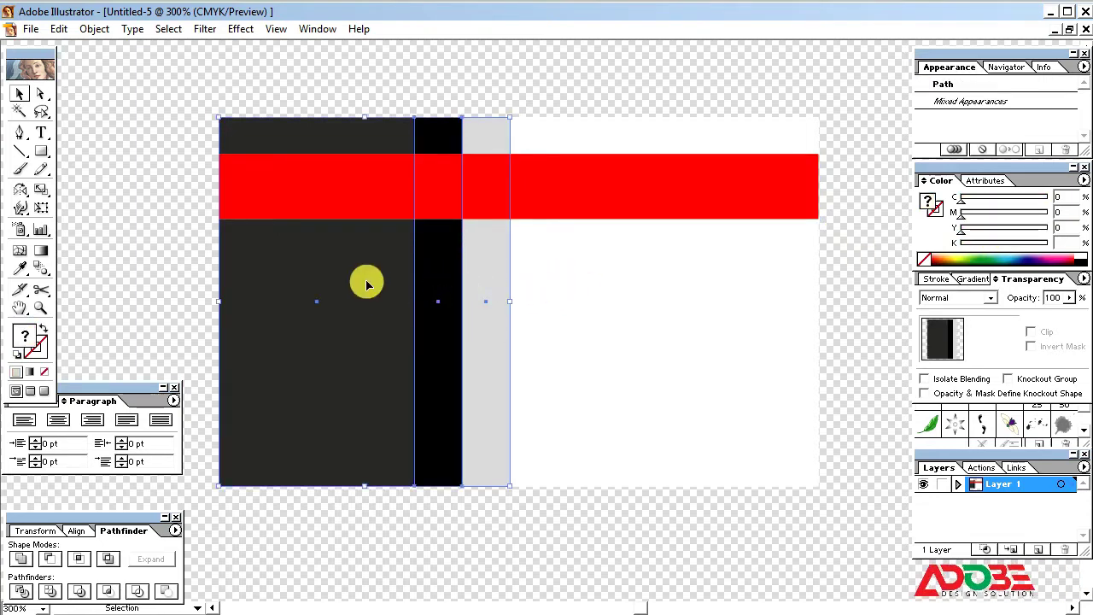
# Copy the three selected panels and paste them in front.
pyautogui.click(96, 30)
pyautogui.click(77, 108)
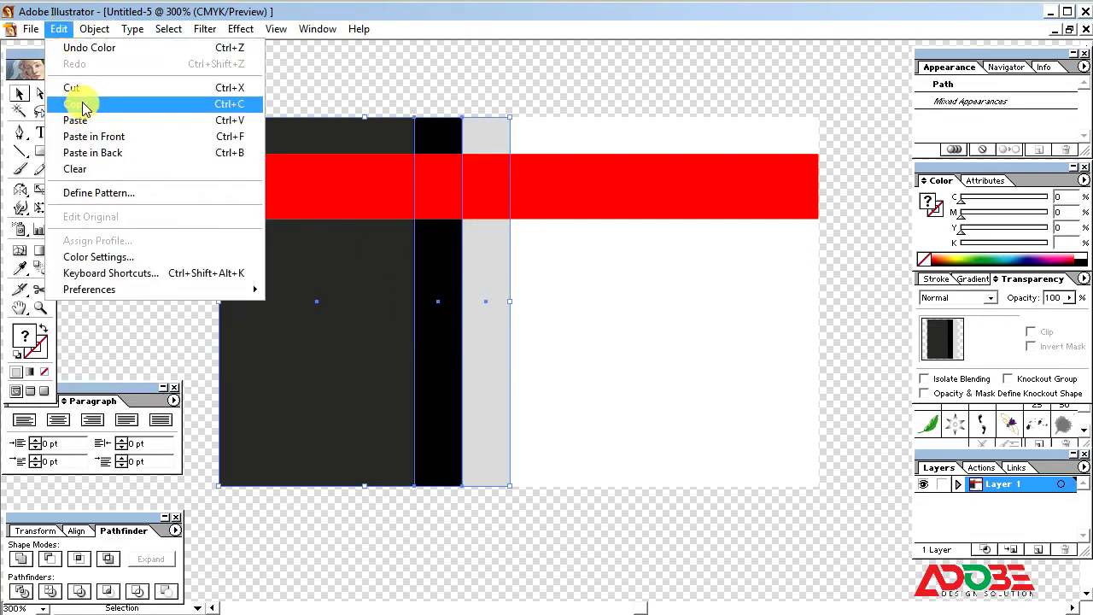
pyautogui.click(65, 34)
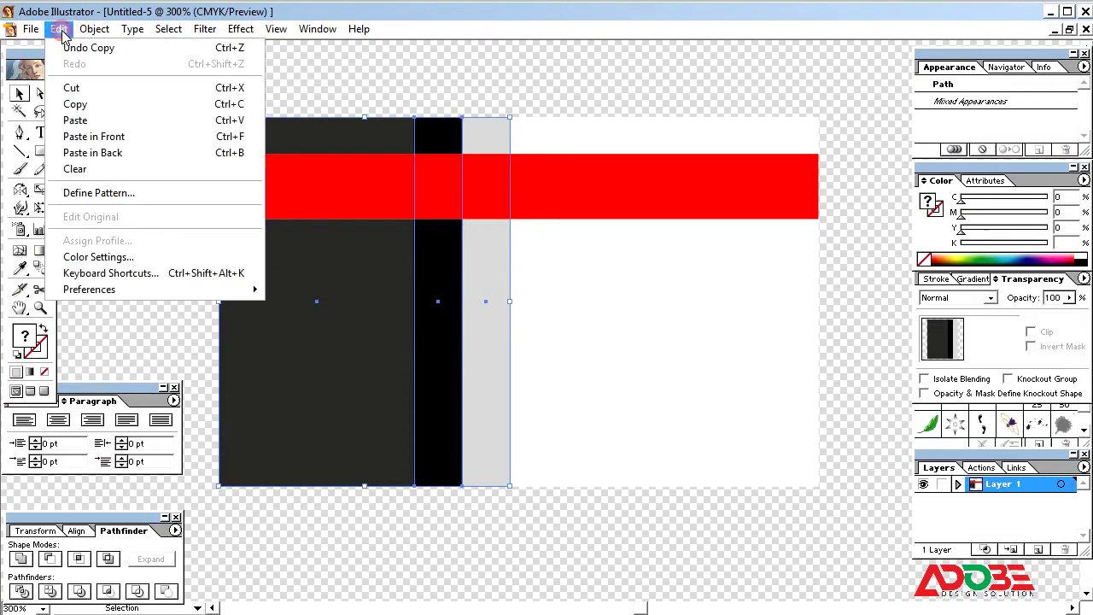
pyautogui.click(94, 145)
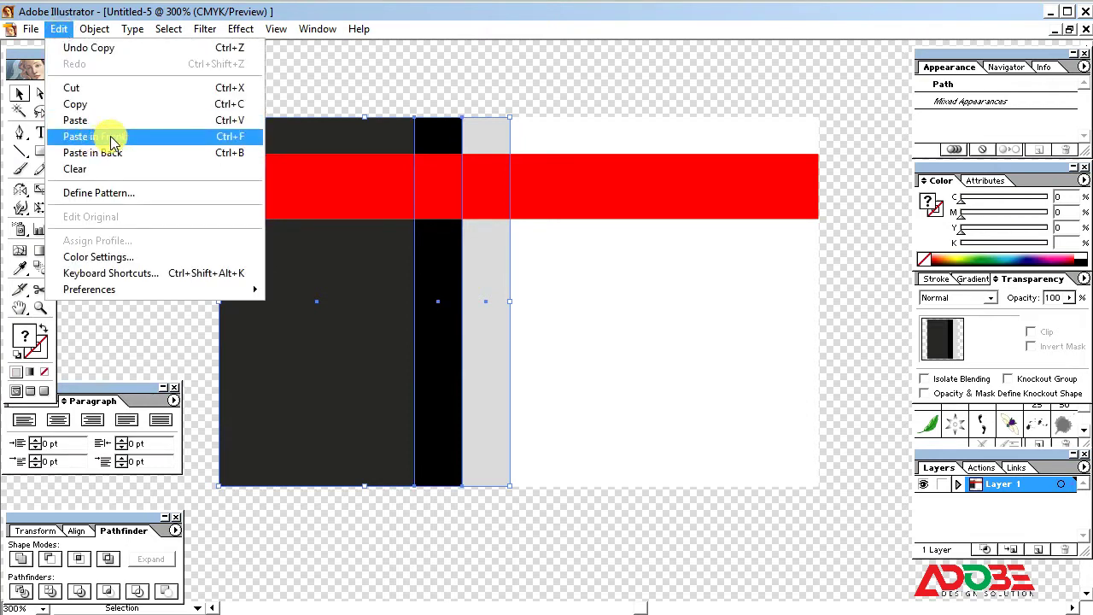
pyautogui.click(112, 141)
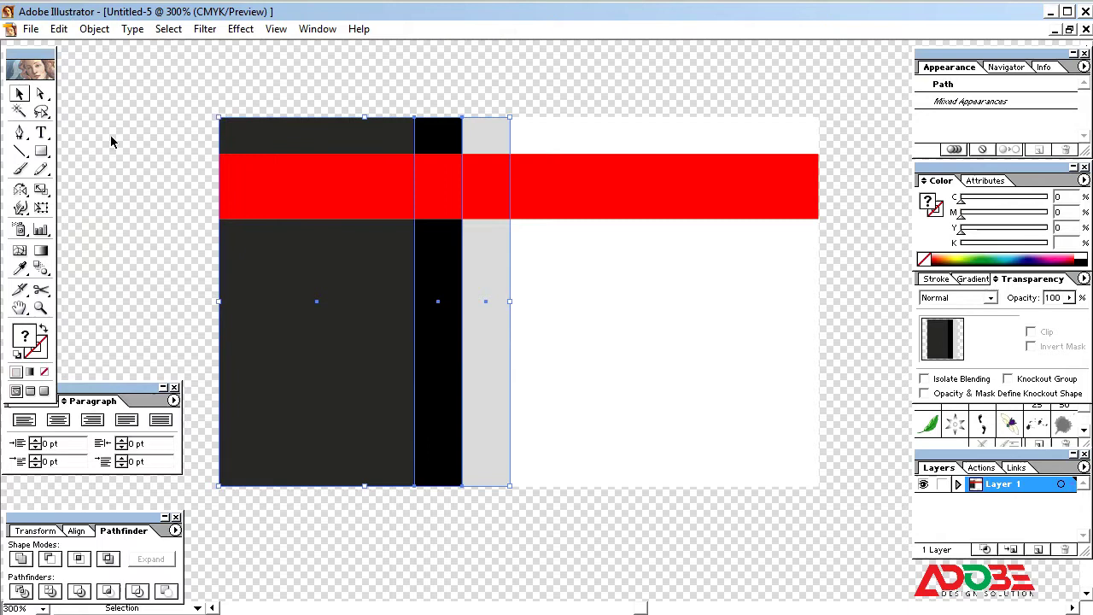
# Divide the red band with the panel copies, ungroup, and delete the red pieces over the grey and white areas.
pyautogui.keyDown('shift'); pyautogui.click(571, 177); pyautogui.keyUp('shift')
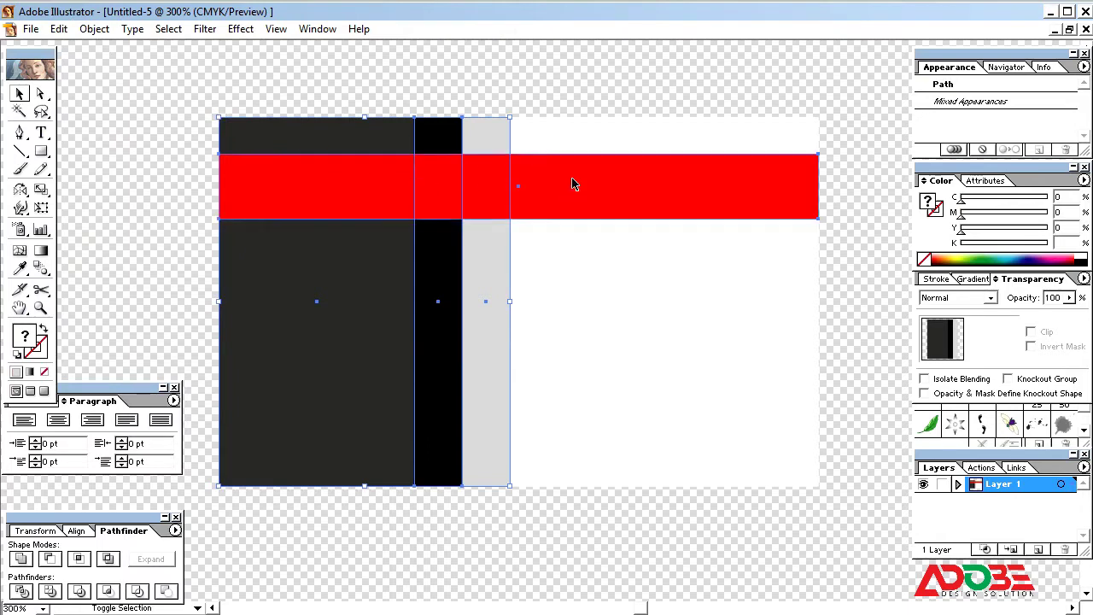
pyautogui.click(21, 591)
pyautogui.rightClick(476, 172)
pyautogui.click(504, 218)
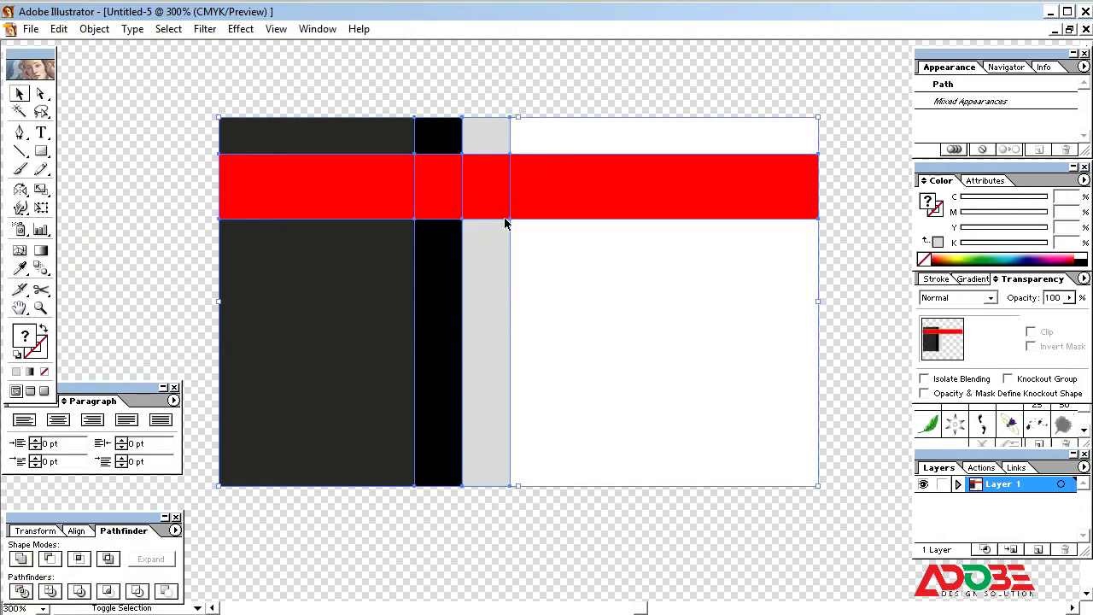
pyautogui.click(459, 205)
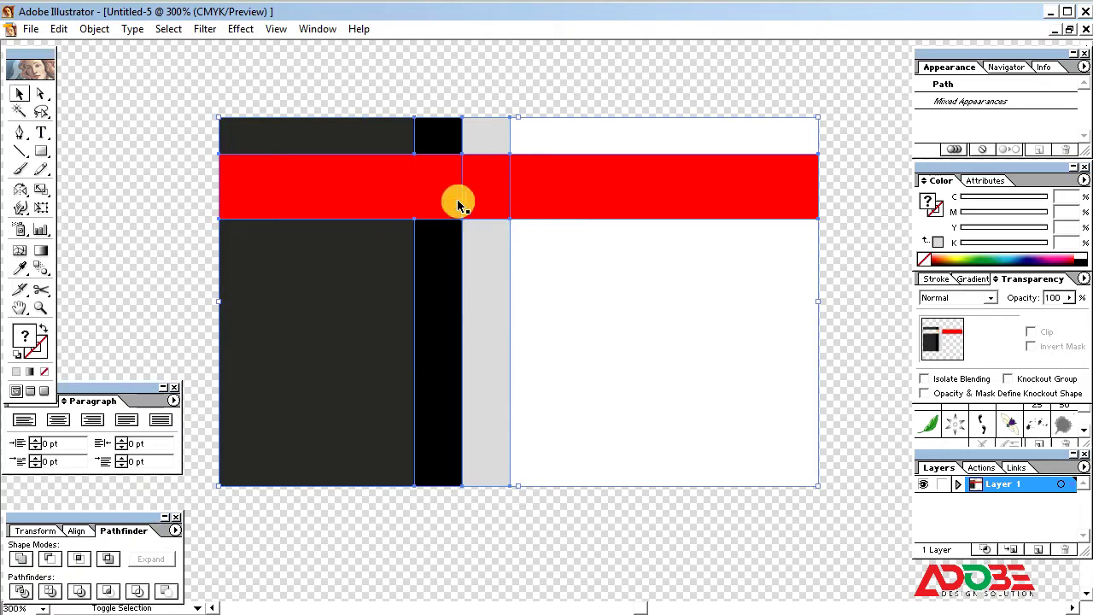
pyautogui.click(491, 185)
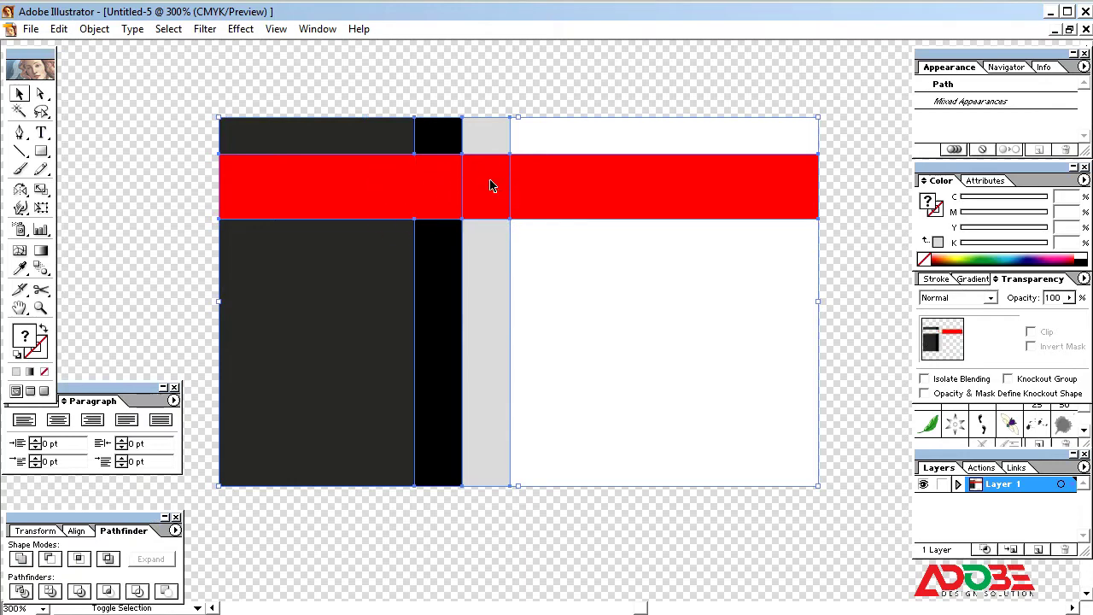
pyautogui.click(533, 212)
pyautogui.press('Delete')
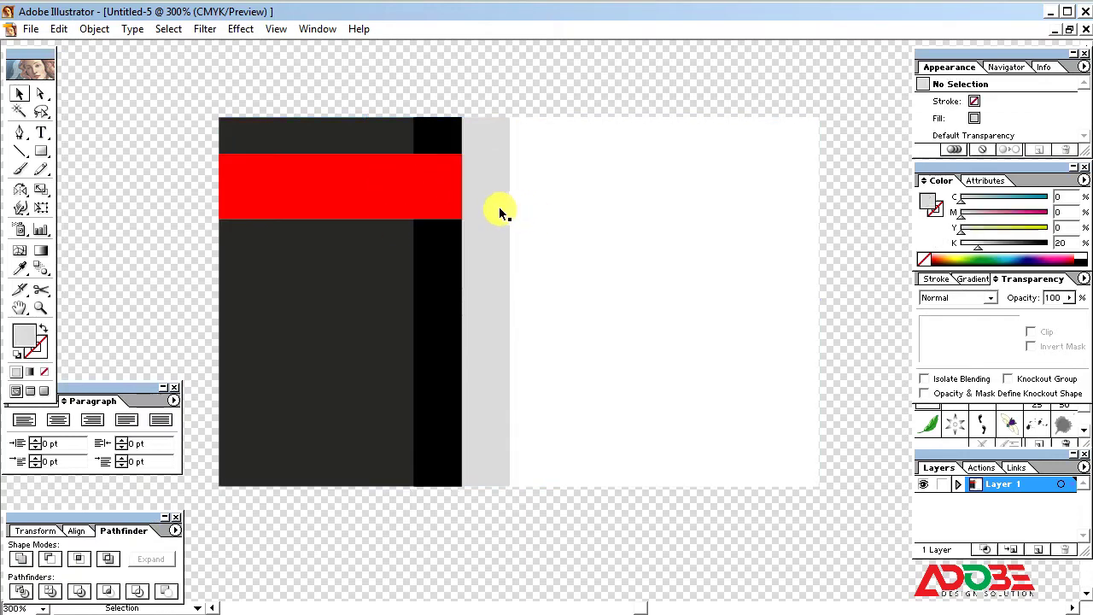
# Restore the deleted pieces, remove the one over white, and set the grey-strip red piece to C 20.
pyautogui.hotkey('ctrl', 'z')
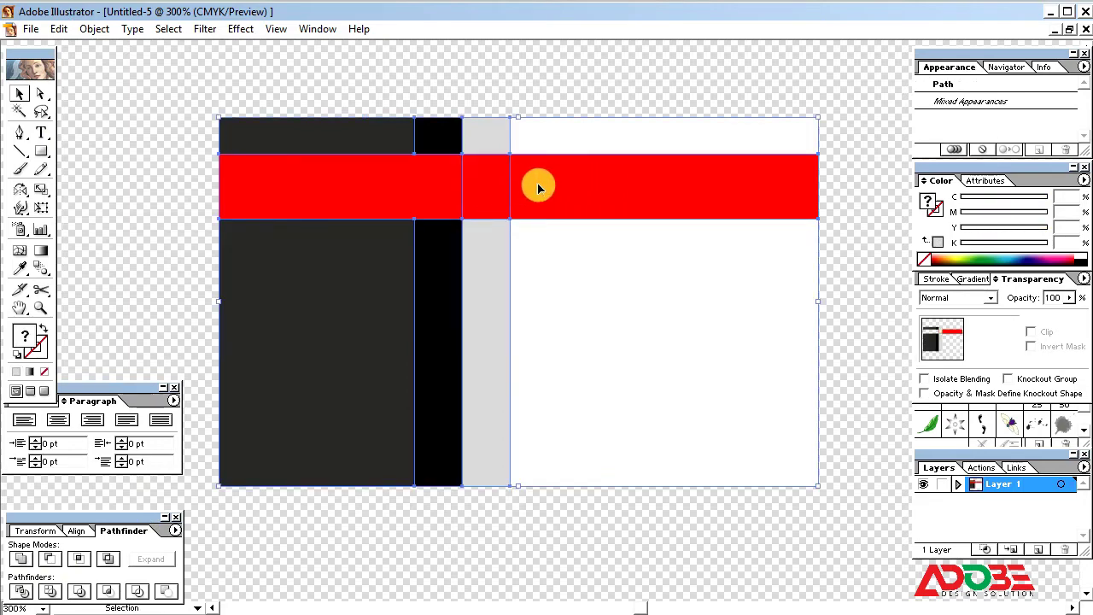
pyautogui.press('Delete')
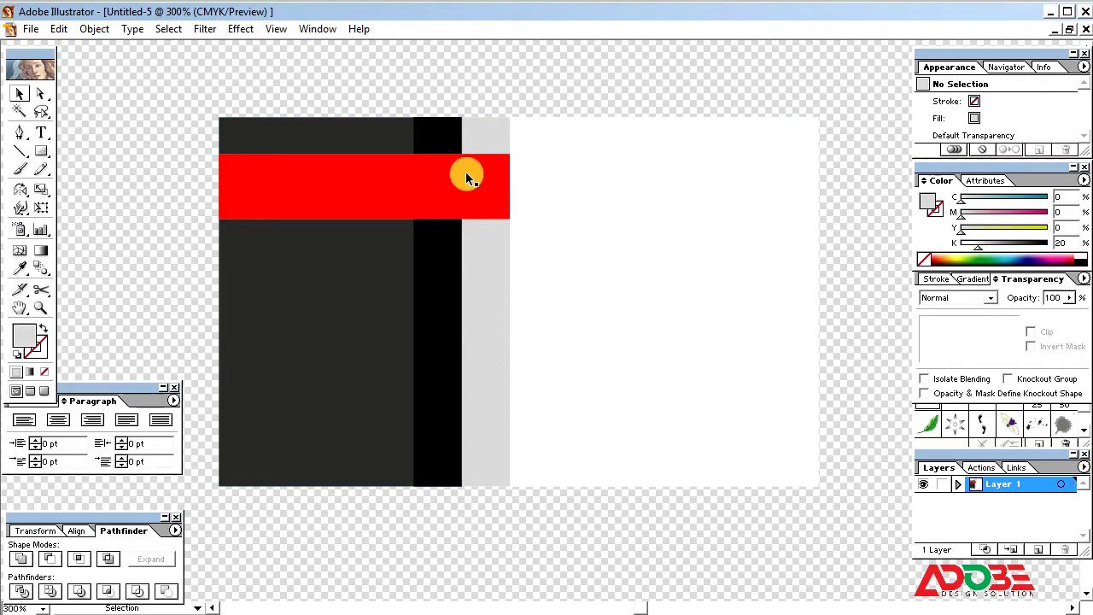
pyautogui.click(465, 175)
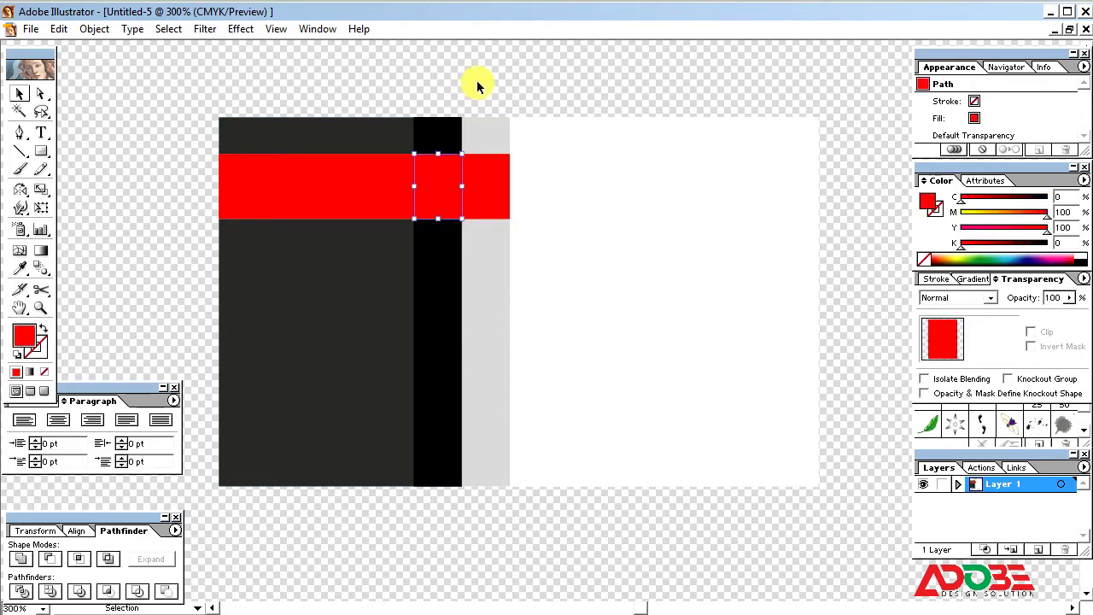
pyautogui.click(495, 175)
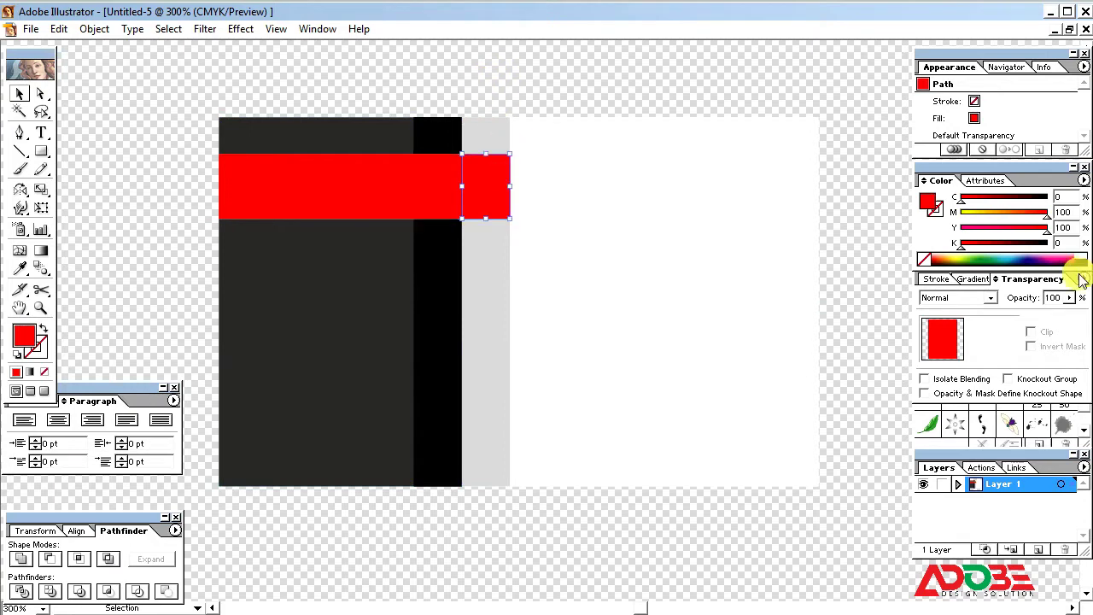
pyautogui.click(1054, 197)
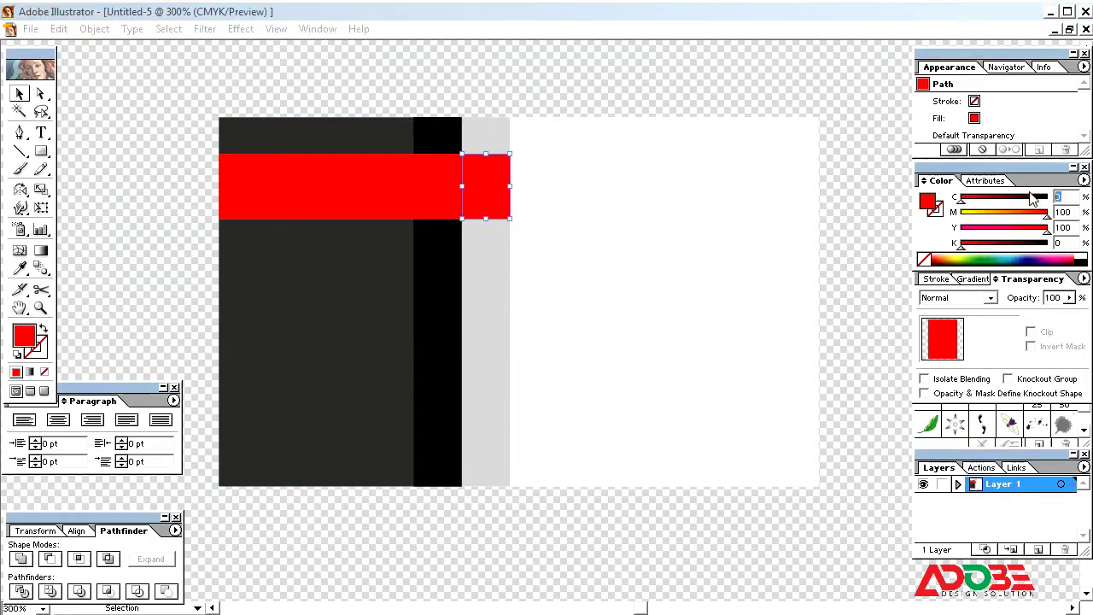
pyautogui.write('20')
pyautogui.press('Tab')
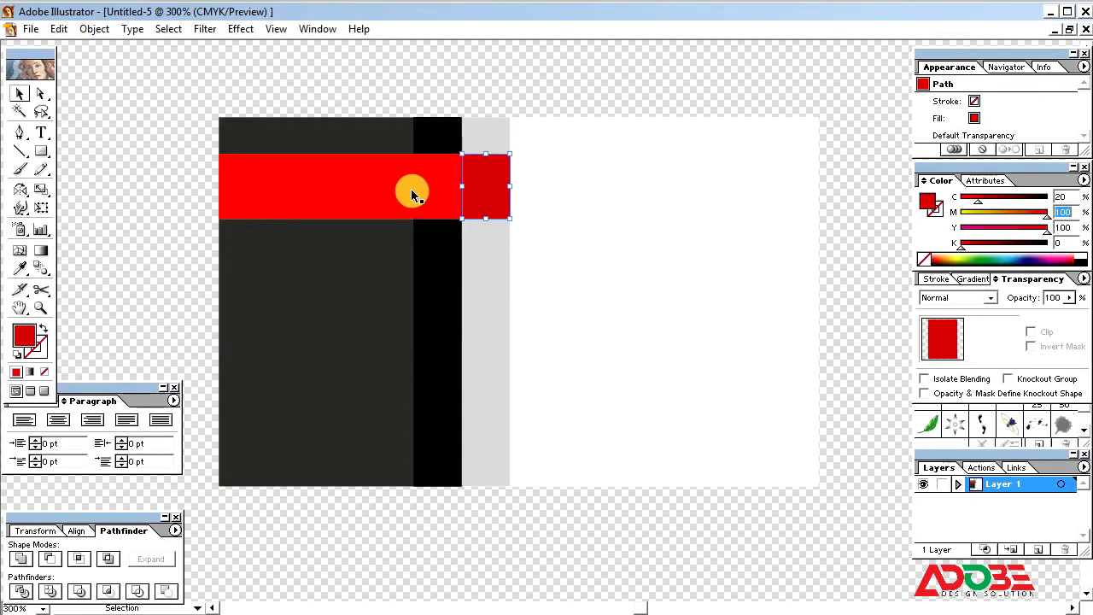
# Set the red square over the black strip to Y 80 and compare the reds.
pyautogui.click(432, 196)
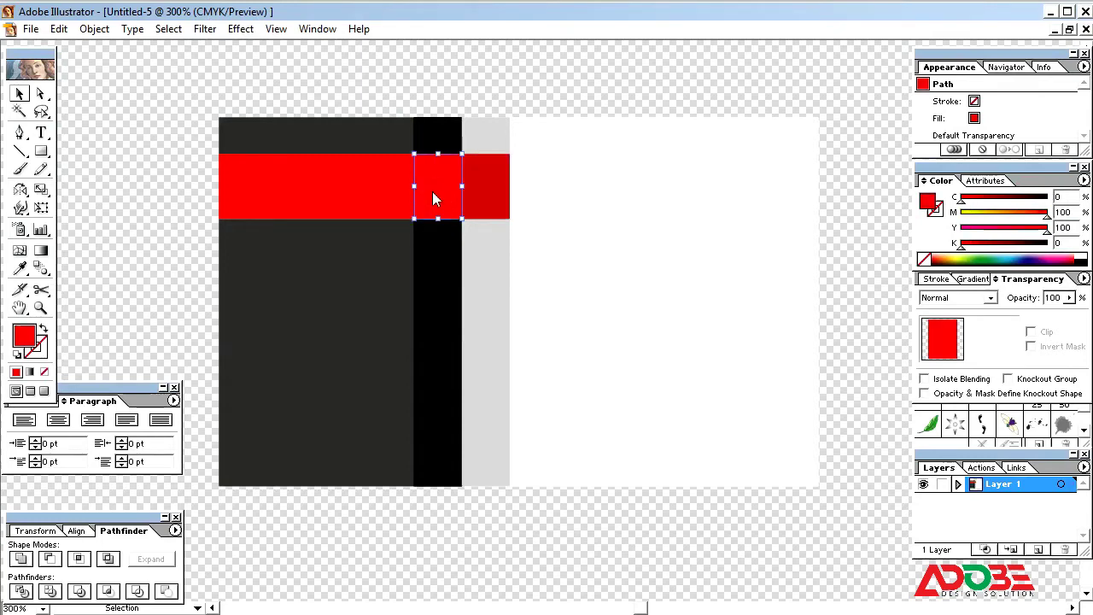
pyautogui.click(1068, 227)
pyautogui.write('80')
pyautogui.press('Tab')
pyautogui.click(840, 162)
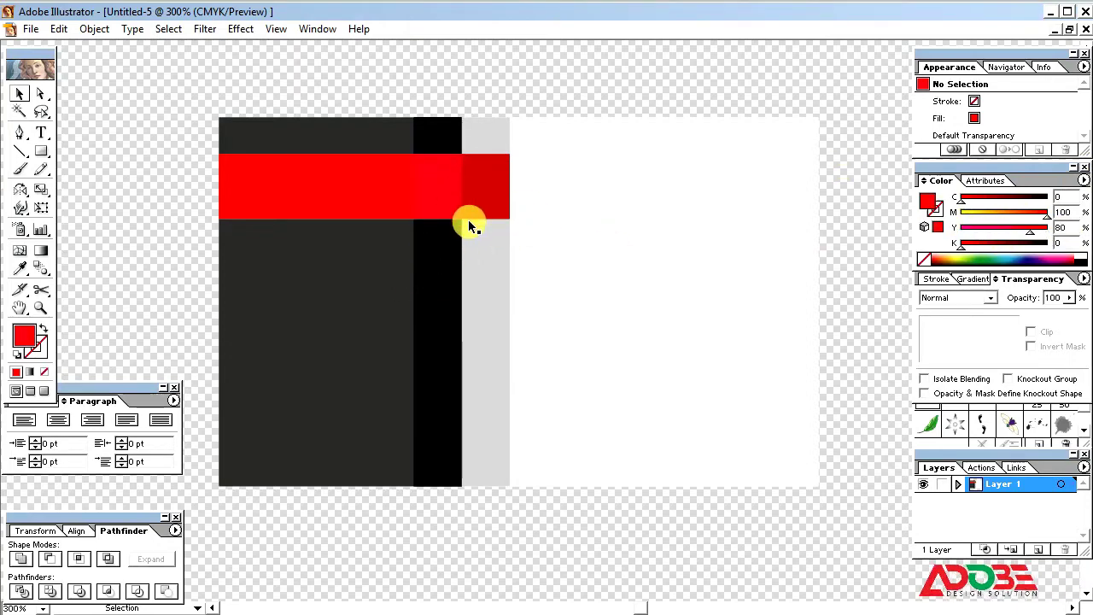
pyautogui.click(479, 198)
# Alt-drag a copy of the left red piece right, stretch it to the card's right edge, and view outlines.
pyautogui.click(452, 194)
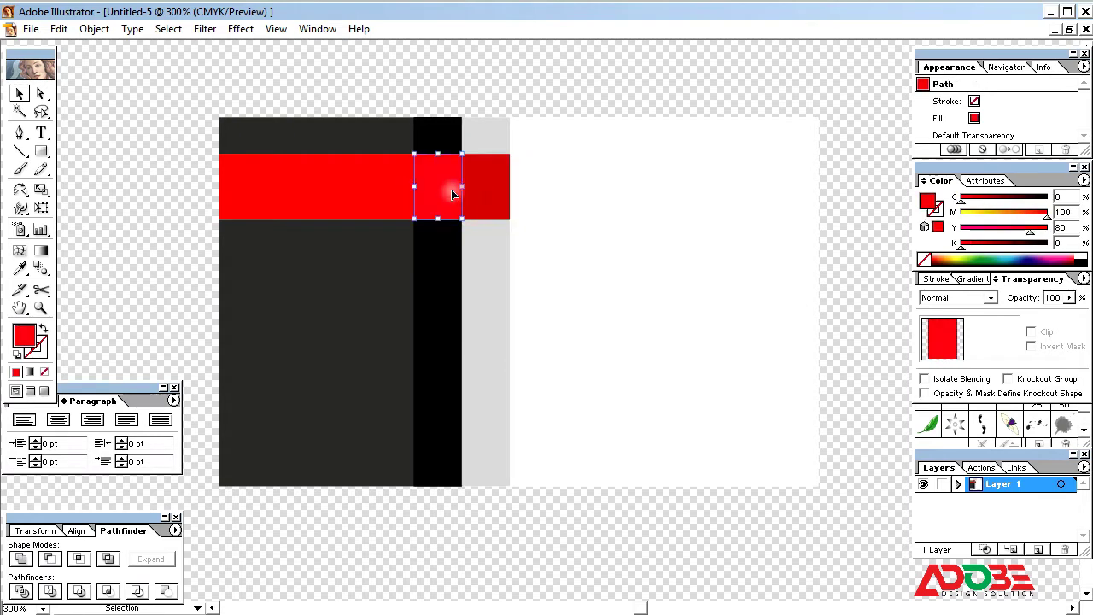
pyautogui.click(351, 186)
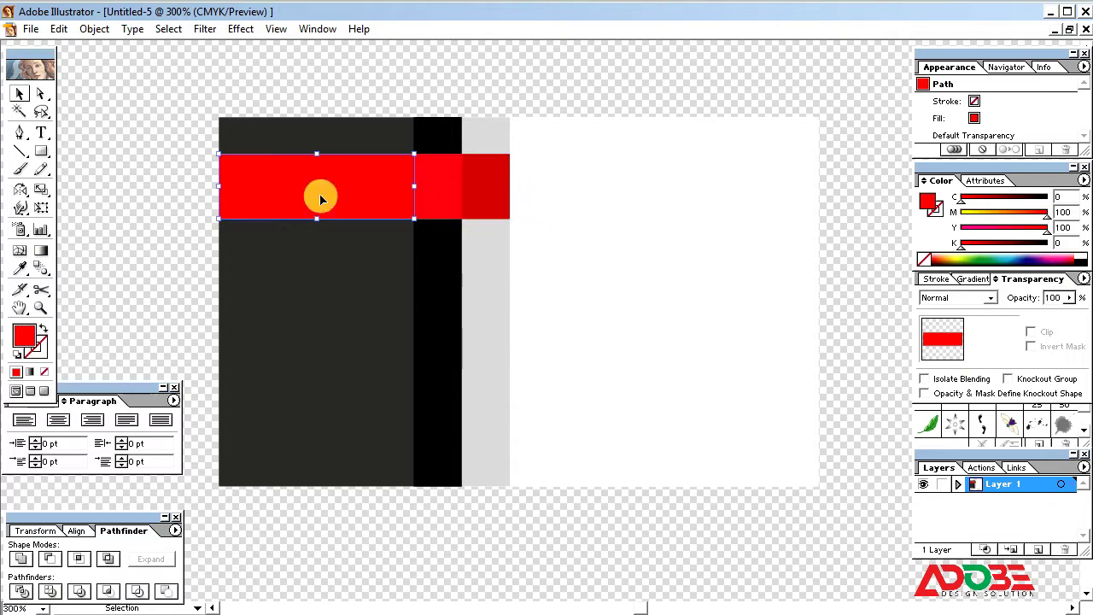
pyautogui.moveTo(314, 195); pyautogui.dragTo(604, 198)
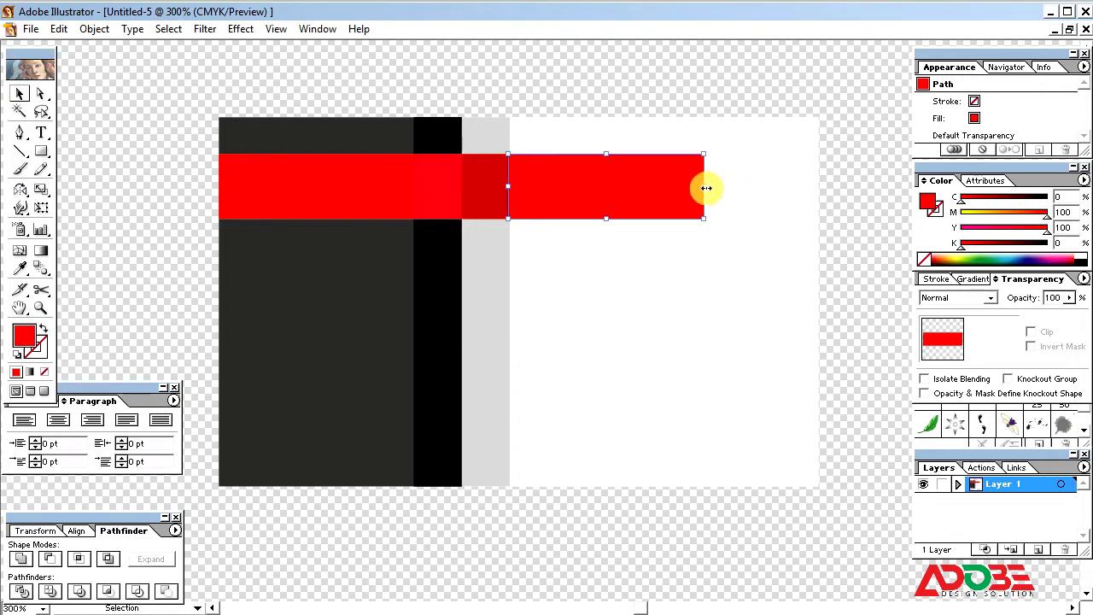
pyautogui.moveTo(704, 186); pyautogui.dragTo(821, 187)
pyautogui.hotkey('ctrl', 'y')
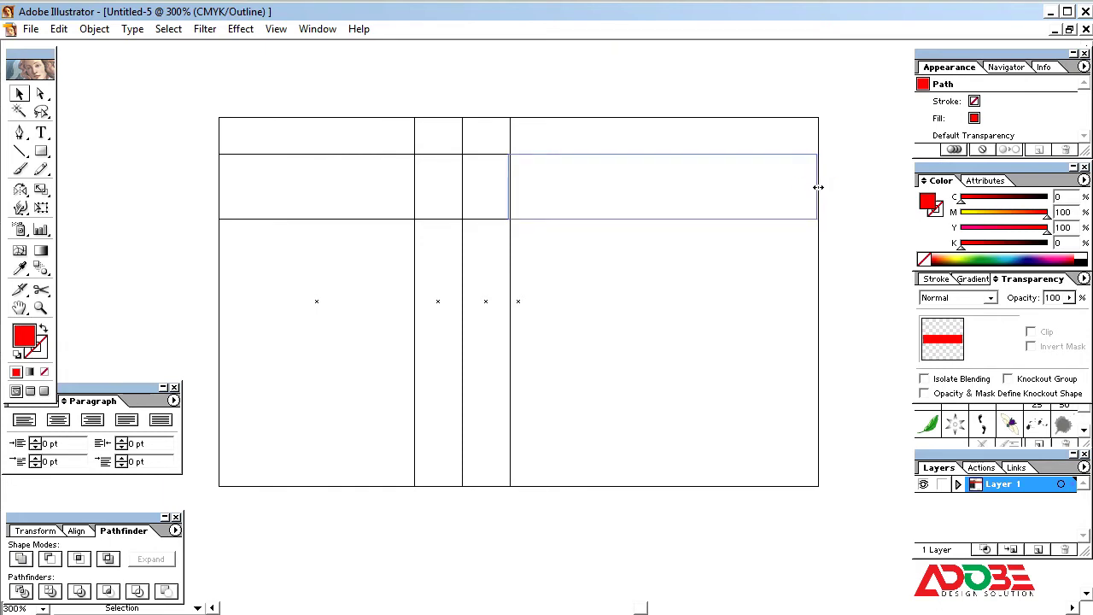
# Zoom in and snap the new red piece's left edge against the dark-red square.
pyautogui.moveTo(819, 186); pyautogui.dragTo(819, 186)
pyautogui.click(855, 196)
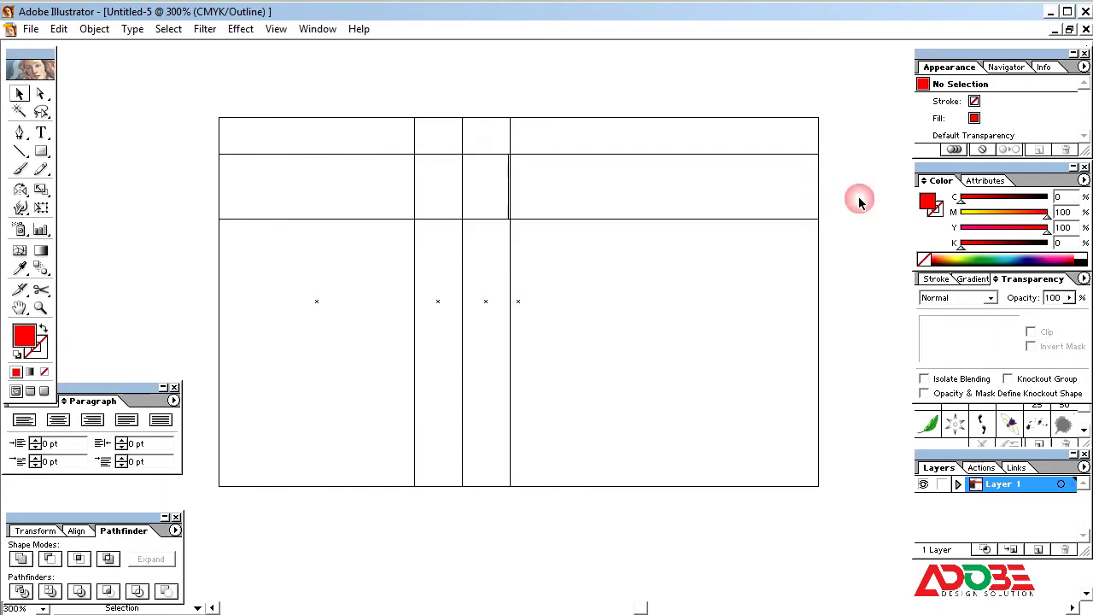
pyautogui.click(541, 218)
pyautogui.press('z')
pyautogui.moveTo(457, 163); pyautogui.dragTo(573, 236)
pyautogui.press('v')
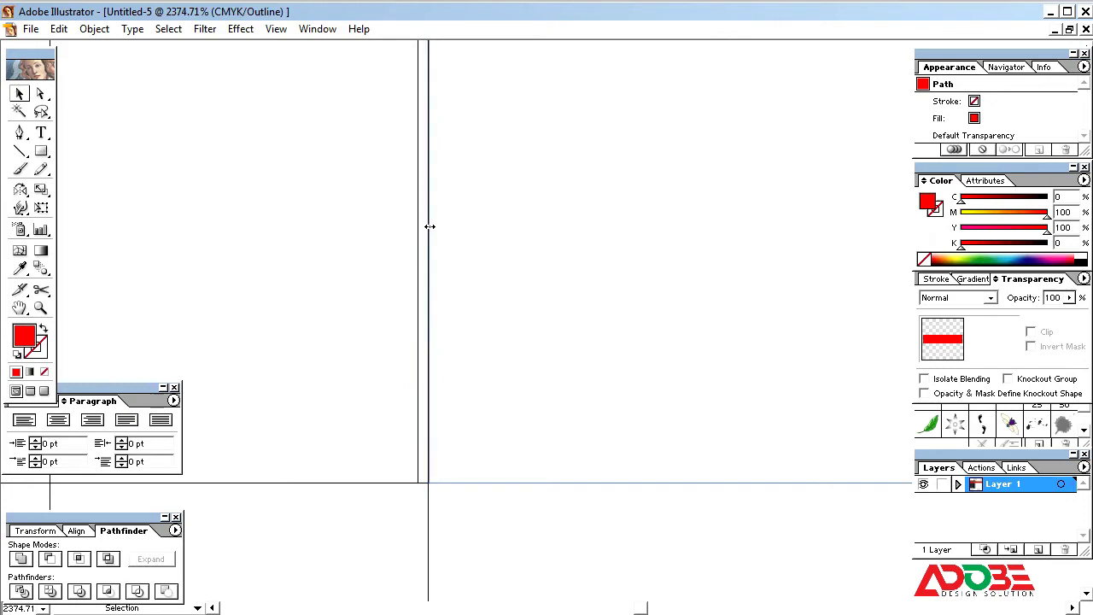
pyautogui.moveTo(427, 227); pyautogui.dragTo(428, 228)
# Return to the colour preview and zoom back out to view the whole card.
pyautogui.hotkey('ctrl', 'y')
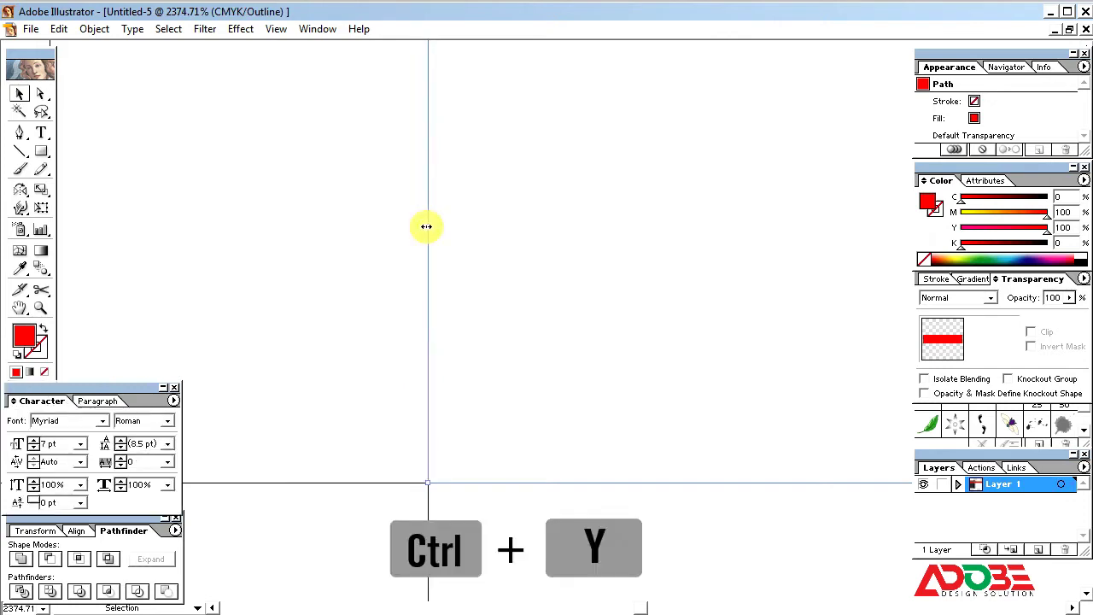
pyautogui.hotkey('ctrl', '-')
pyautogui.hotkey('ctrl', '-')
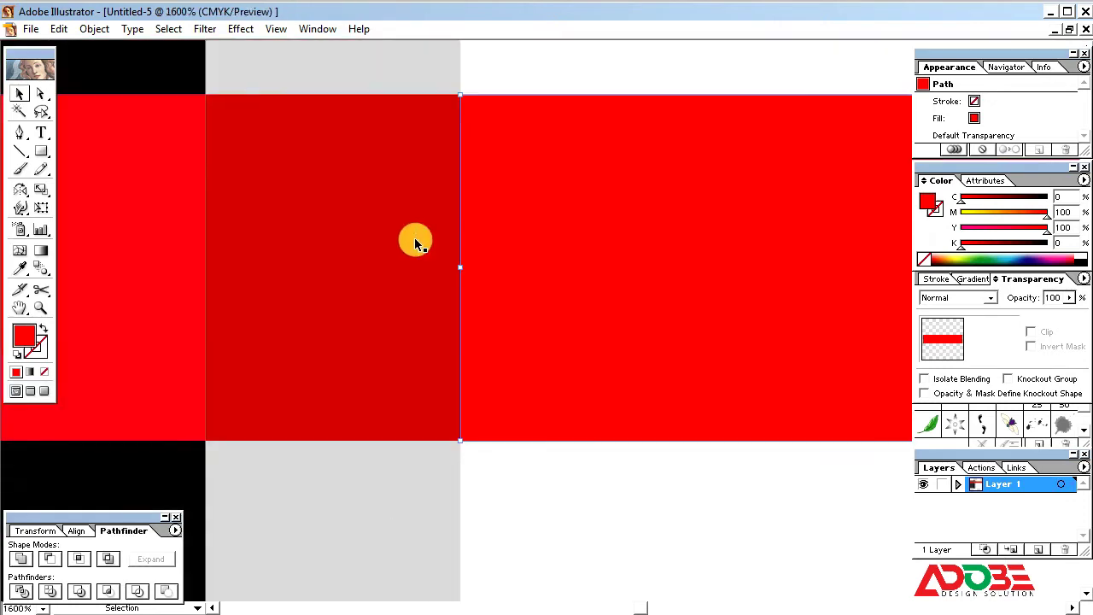
pyautogui.hotkey('ctrl', '-')
pyautogui.hotkey('ctrl', '-')
pyautogui.hotkey('ctrl', '-')
pyautogui.click(461, 198)
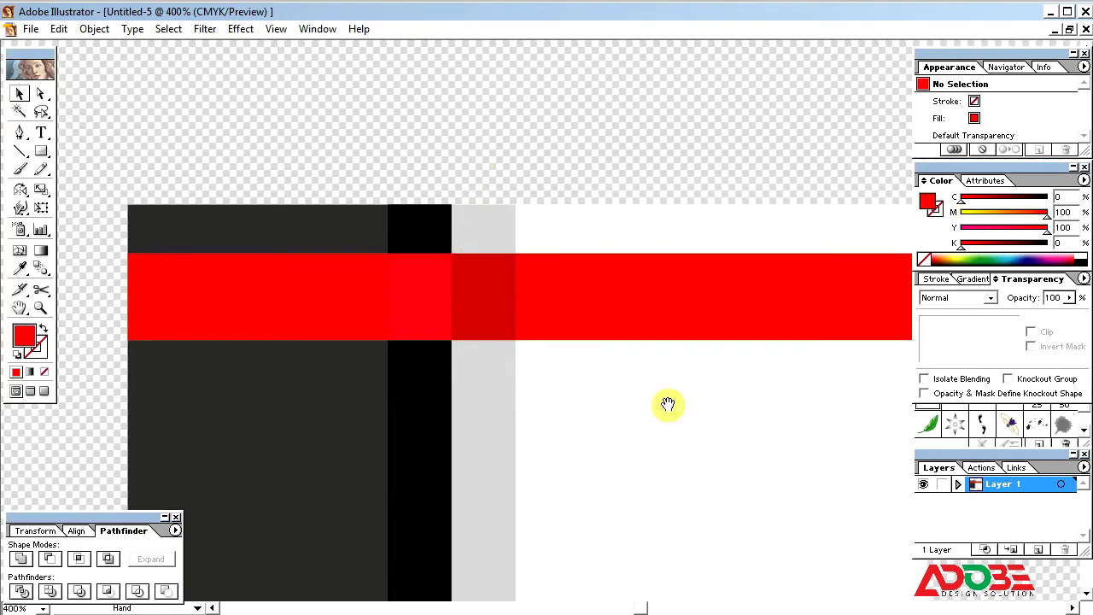
pyautogui.scroll(-2, 650, 372)
pyautogui.hotkey('ctrl', '-')
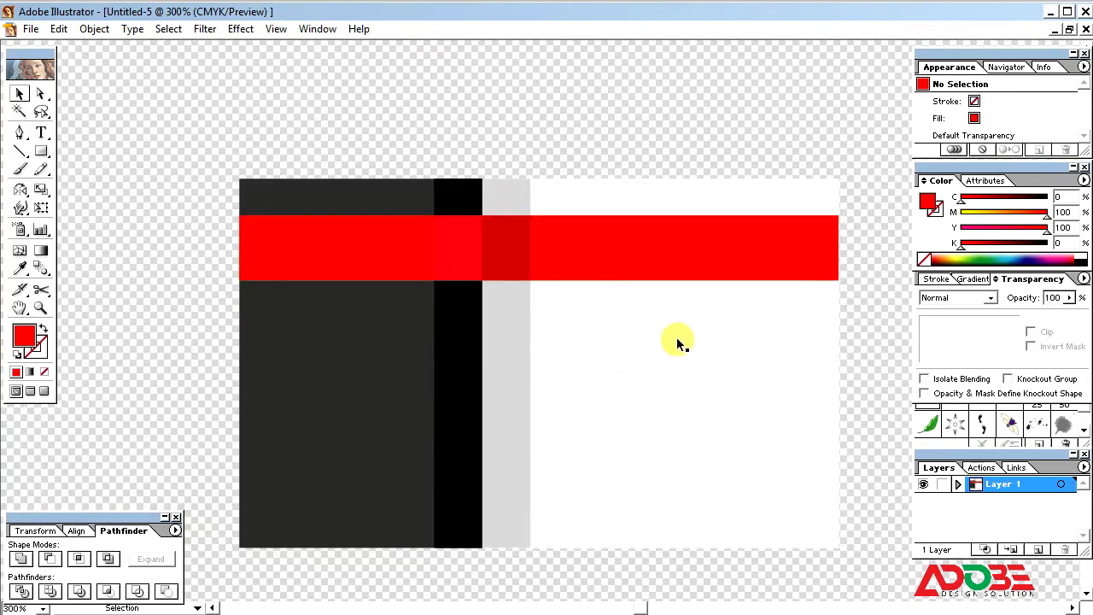
pyautogui.hscroll(1, 830, 348)
# Zoom in on where the red band crosses the background strips.
pyautogui.press('Tab')
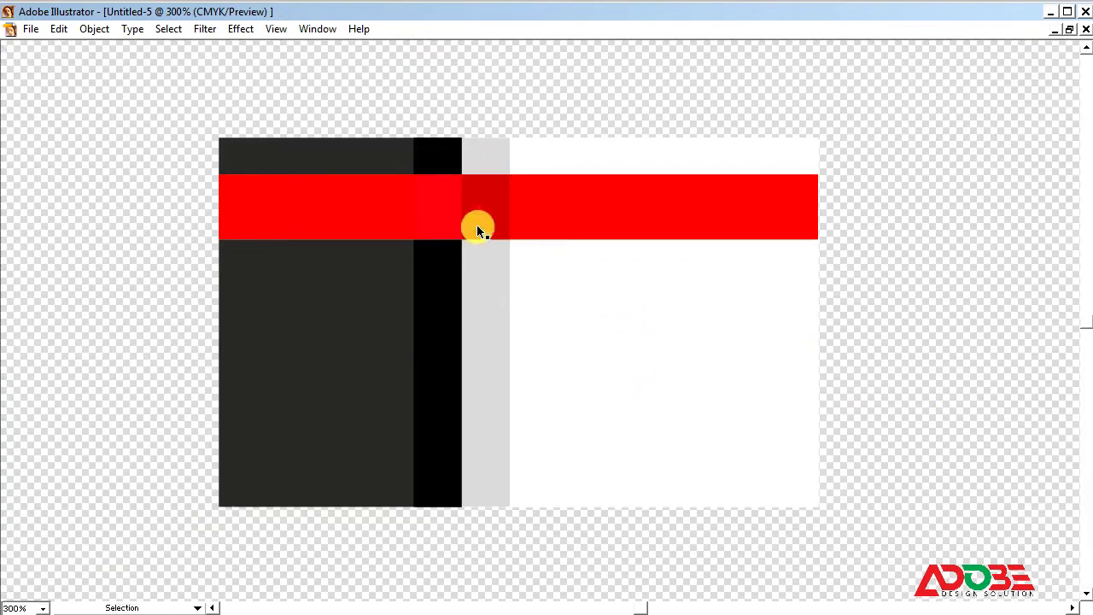
pyautogui.press('z')
pyautogui.moveTo(156, 86)
pyautogui.mouseDown()
pyautogui.moveTo(569, 309)
pyautogui.moveTo(621, 349)
pyautogui.mouseUp()
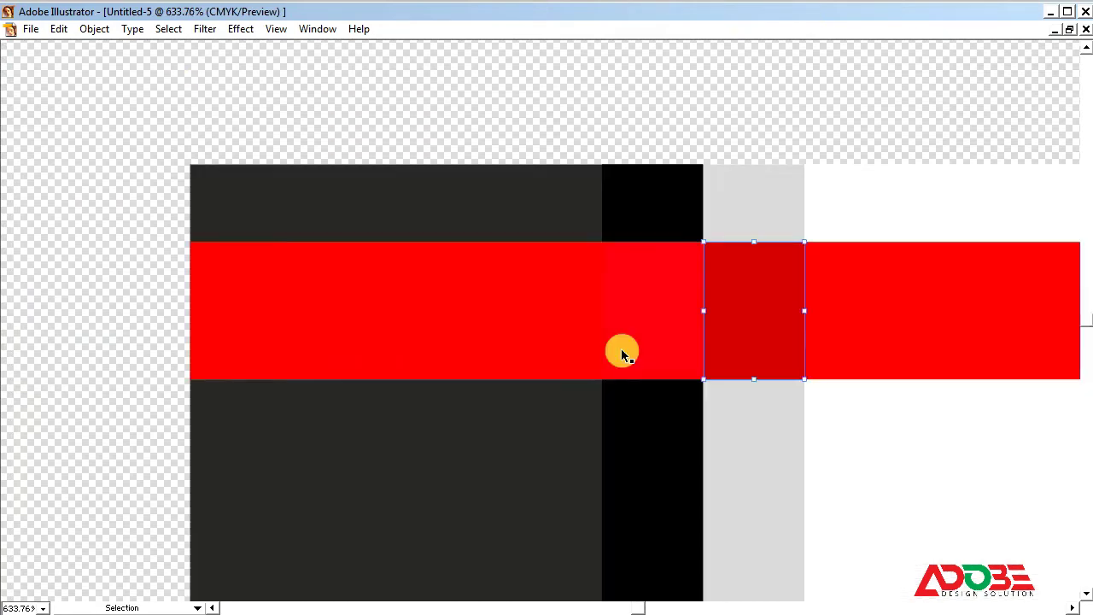
pyautogui.click(735, 92)
pyautogui.click(677, 316)
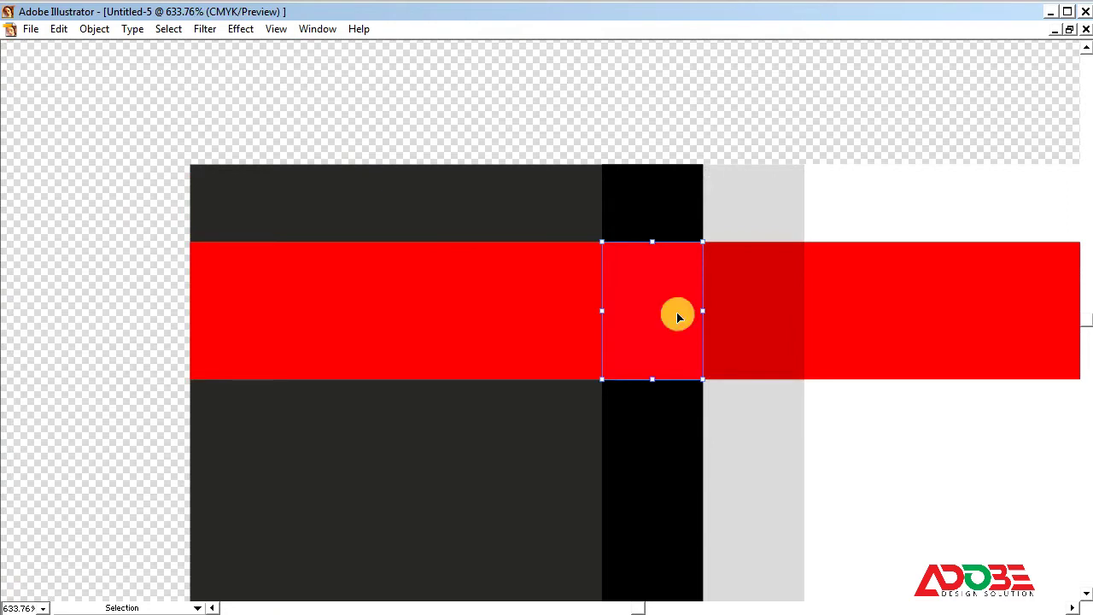
pyautogui.moveTo(751, 282); pyautogui.dragTo(606, 261)
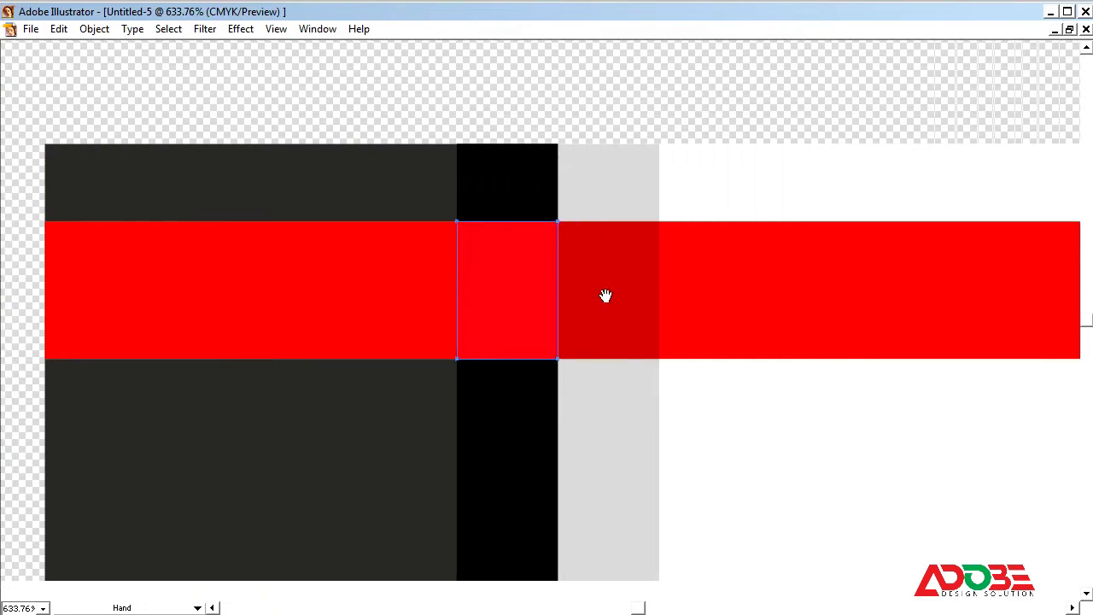
pyautogui.click(586, 105)
# Lock the light grey, black and dark grey background strips.
pyautogui.keyDown('shift'); pyautogui.click(586, 159); pyautogui.keyUp('shift')
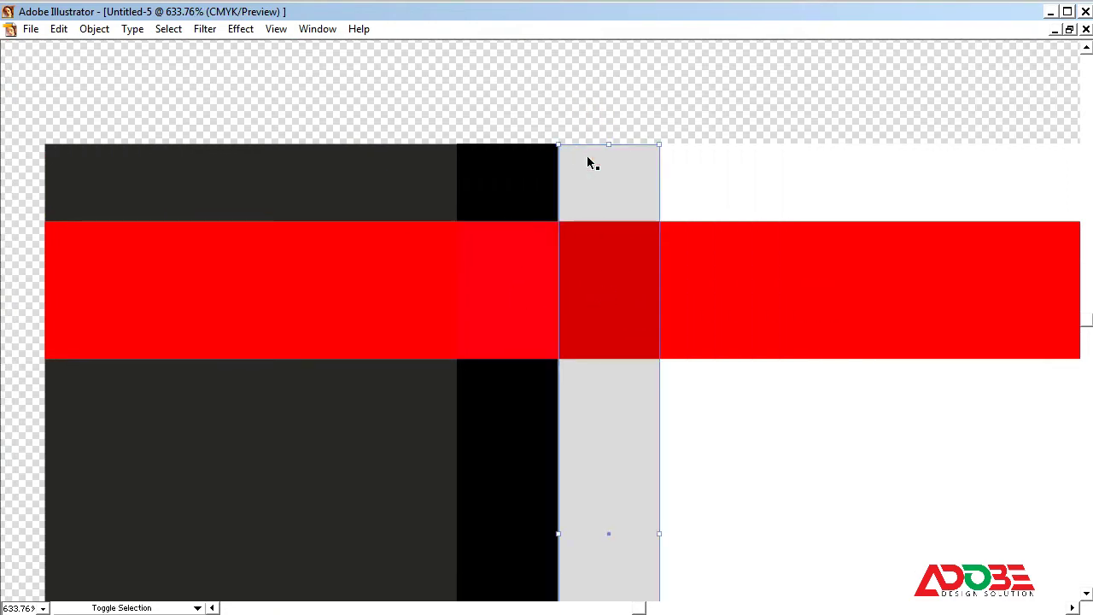
pyautogui.keyDown('shift'); pyautogui.click(532, 169); pyautogui.keyUp('shift')
pyautogui.keyDown('shift'); pyautogui.click(339, 184); pyautogui.keyUp('shift')
pyautogui.hotkey('ctrl', '2')
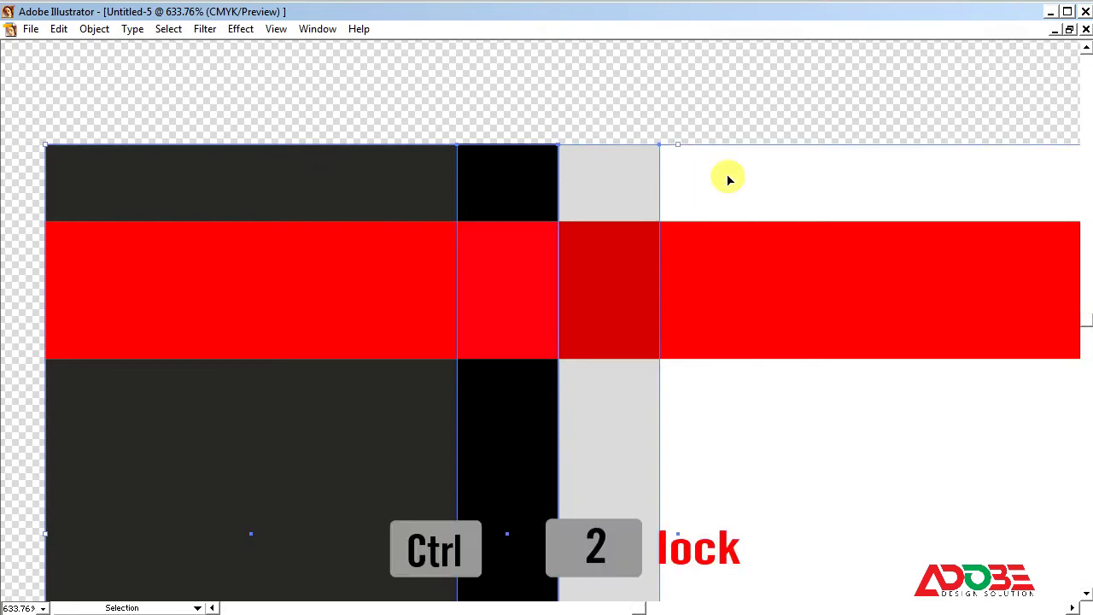
# Select the dark-red square sitting over the light grey strip.
pyautogui.press('a')
pyautogui.press('Tab')
pyautogui.moveTo(532, 196); pyautogui.dragTo(555, 380)
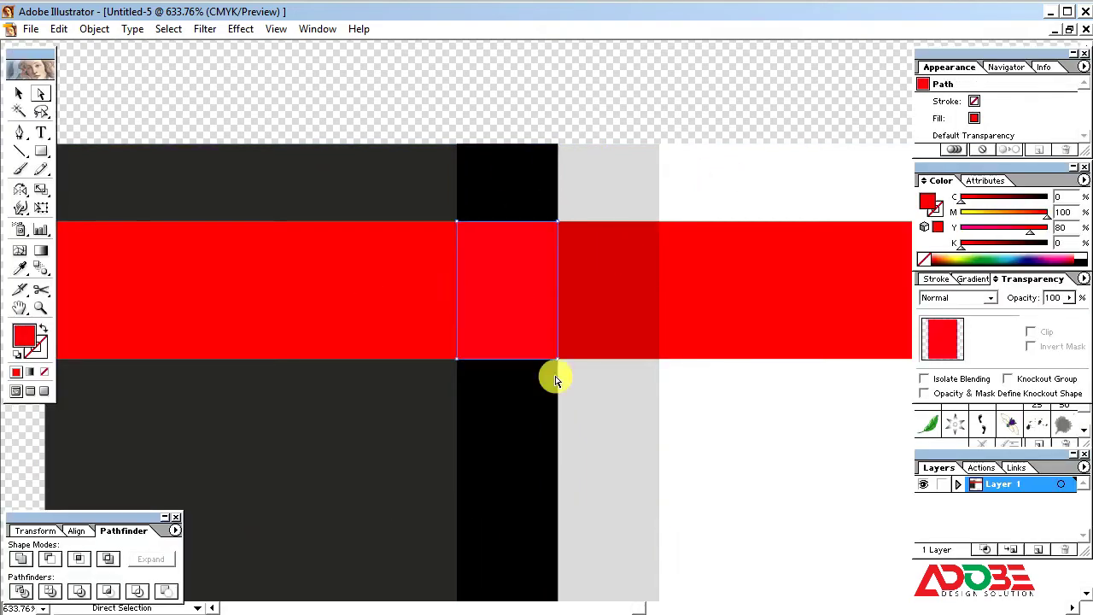
pyautogui.click(606, 171)
pyautogui.click(597, 262)
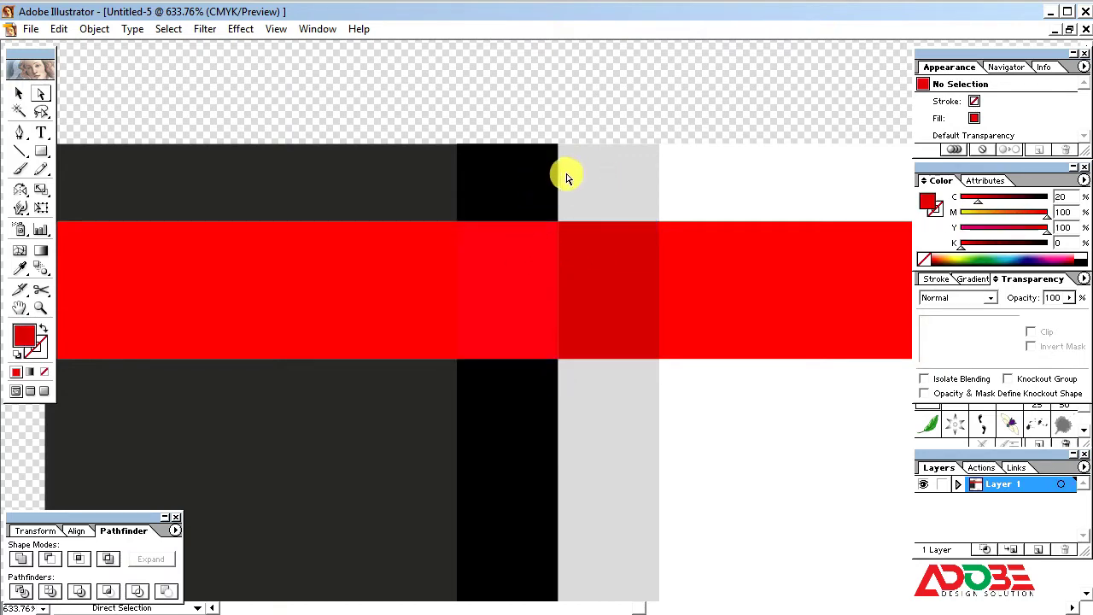
pyautogui.click(598, 298)
# Hide the dark-red square and raise the red piece's right edge three nudges to slant it.
pyautogui.hotkey('ctrl', '3')
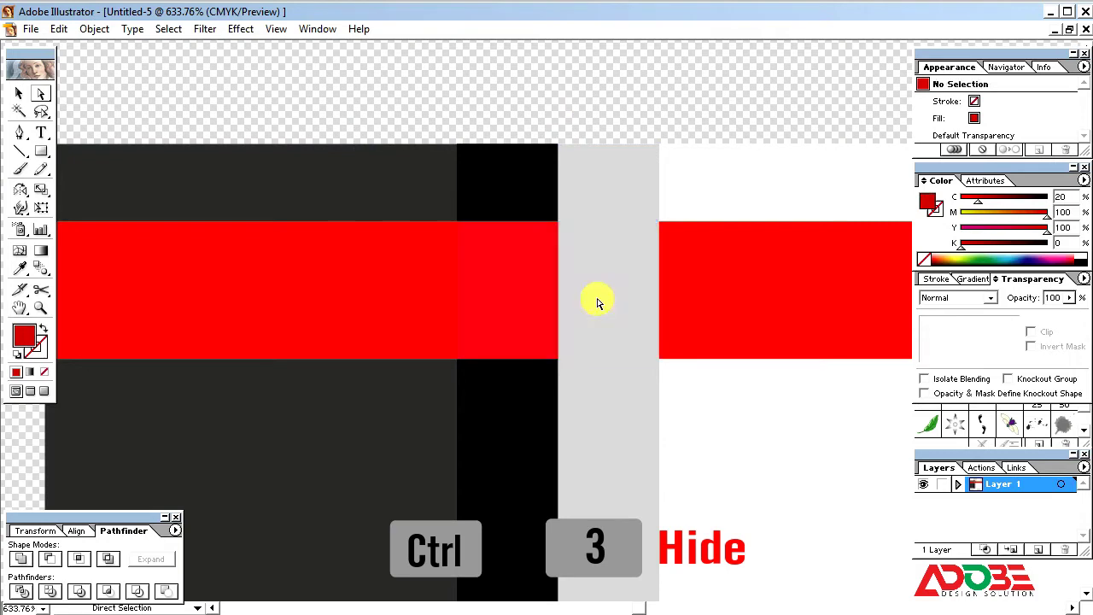
pyautogui.moveTo(536, 206)
pyautogui.mouseDown()
pyautogui.moveTo(573, 229)
pyautogui.moveTo(585, 254)
pyautogui.mouseUp()
pyautogui.click(540, 94)
pyautogui.moveTo(542, 195); pyautogui.dragTo(581, 408)
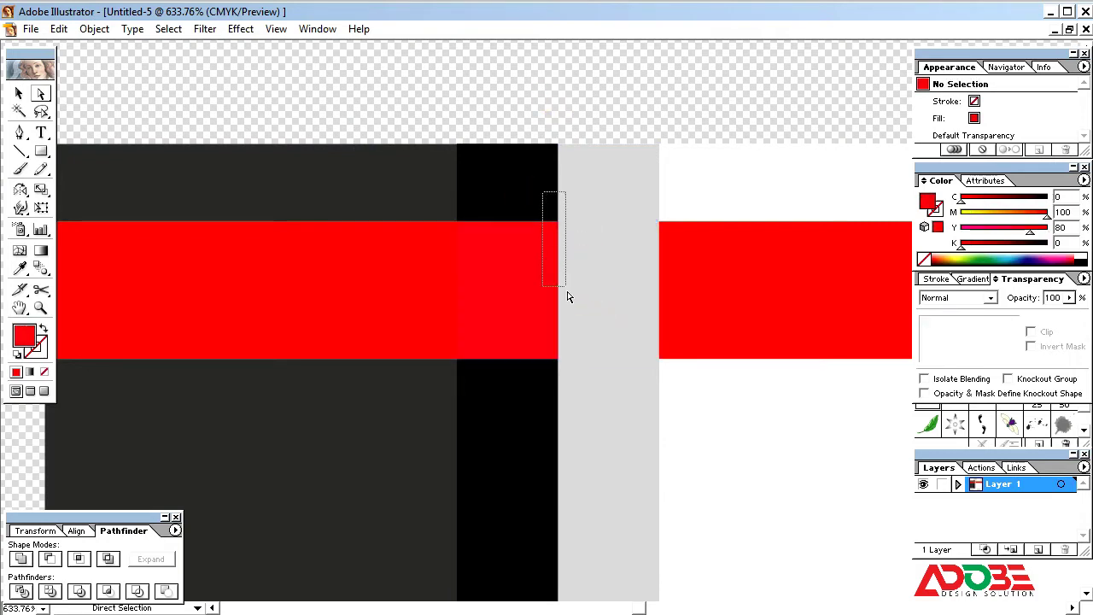
pyautogui.press('Up')
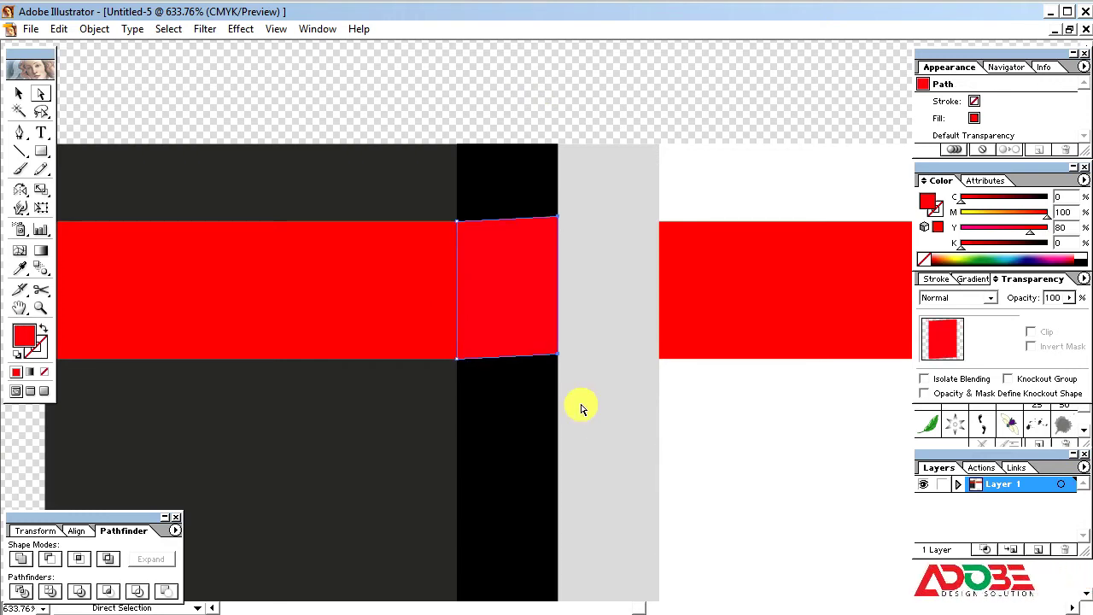
pyautogui.press('Up')
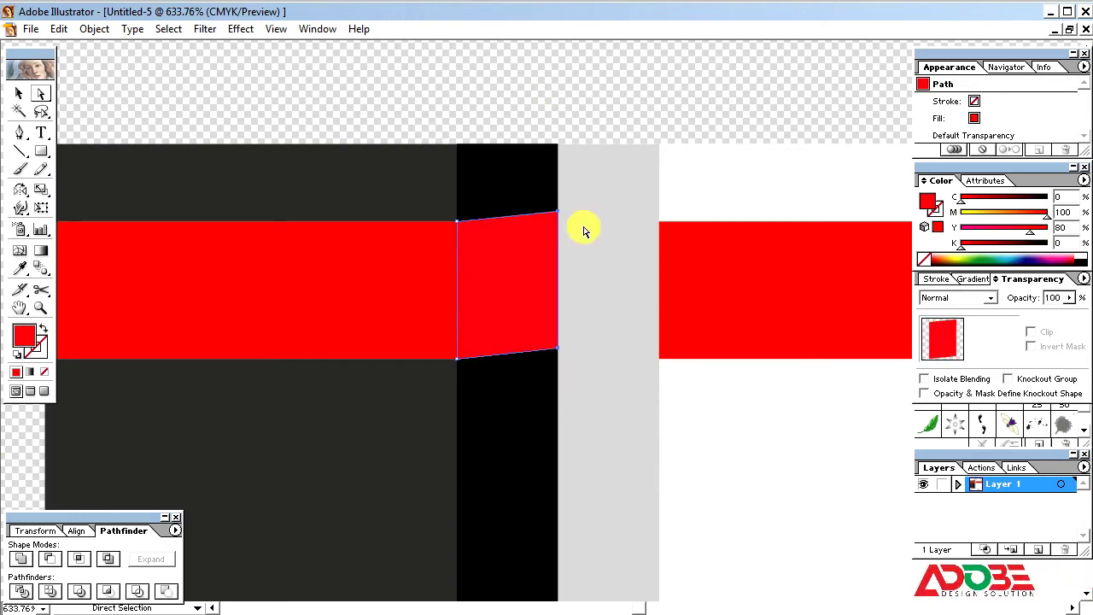
pyautogui.click(611, 101)
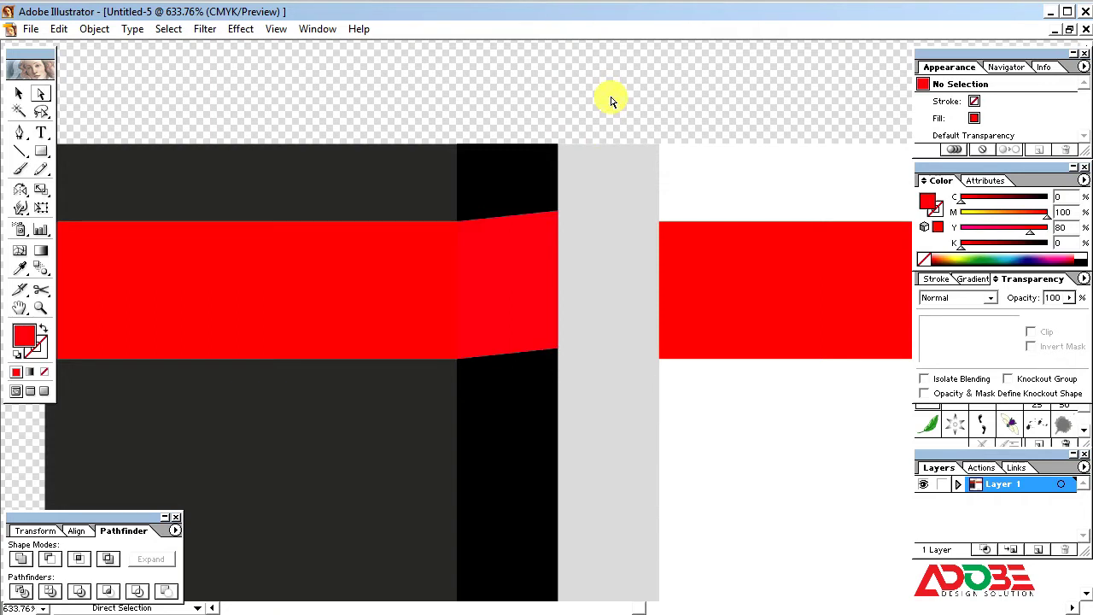
pyautogui.moveTo(534, 188); pyautogui.dragTo(577, 393)
pyautogui.press('Up')
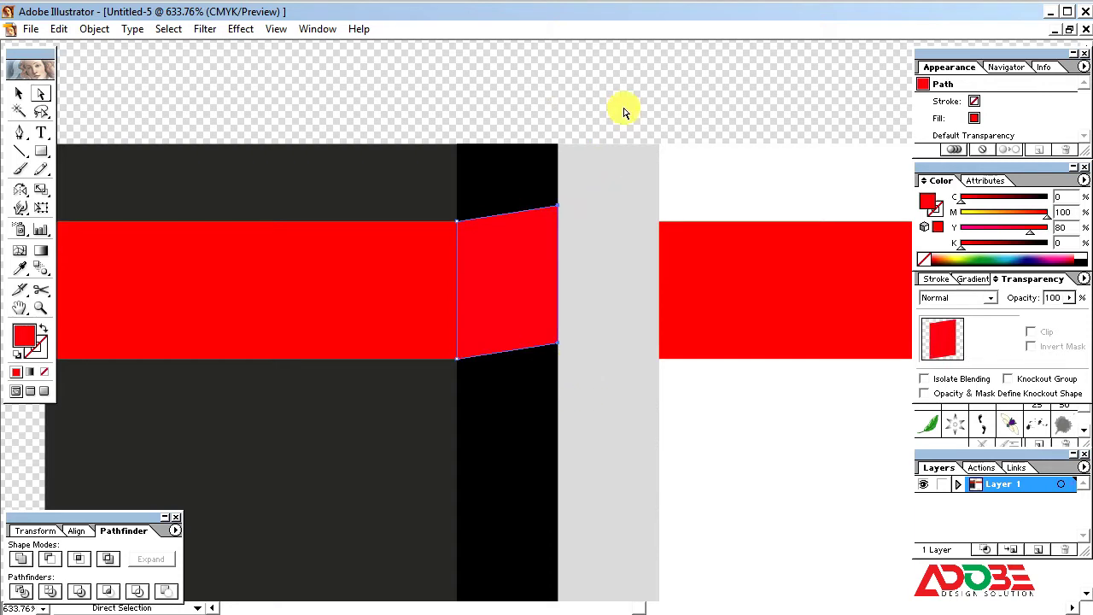
pyautogui.click(620, 110)
# Restore the square, raise its left edge two nudges to match the fold, then unlock everything.
pyautogui.hotkey('ctrl', 'alt', '3')
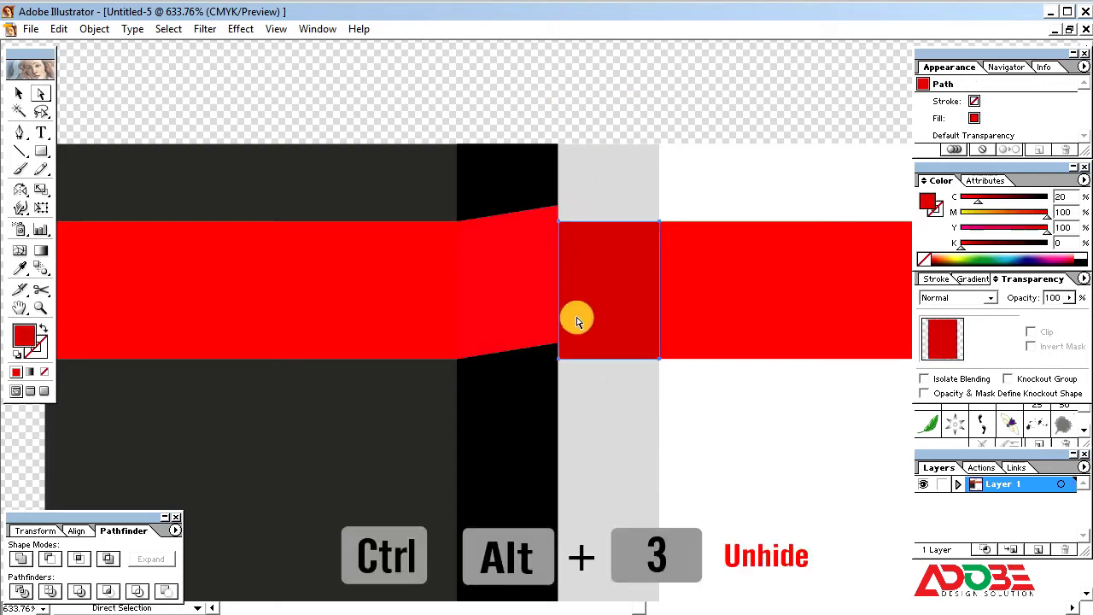
pyautogui.click(538, 240)
pyautogui.hotkey('ctrl', '2')
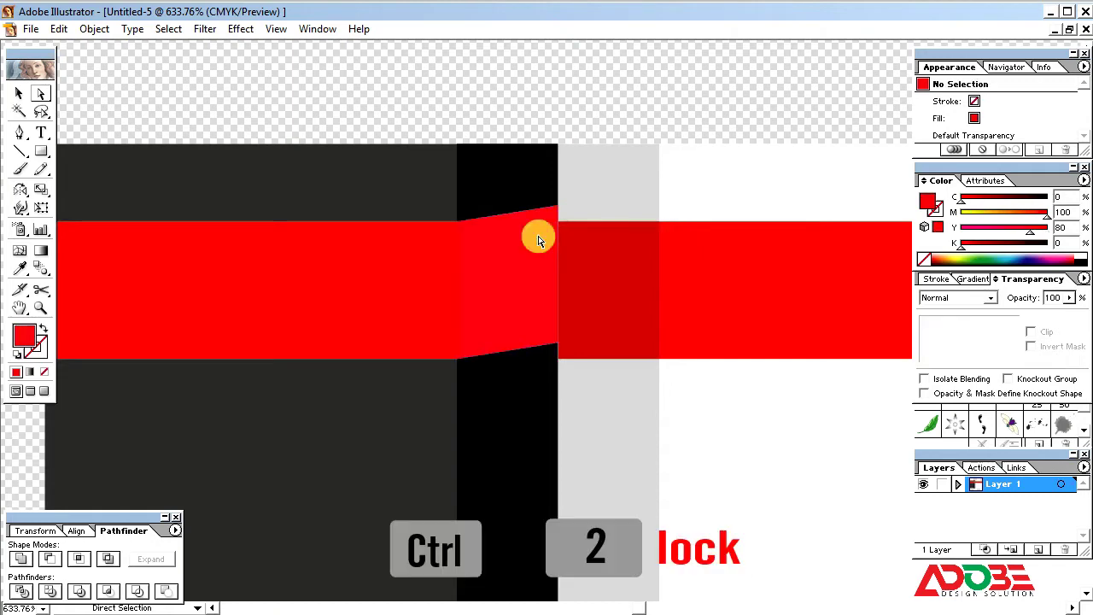
pyautogui.moveTo(547, 189); pyautogui.dragTo(578, 384)
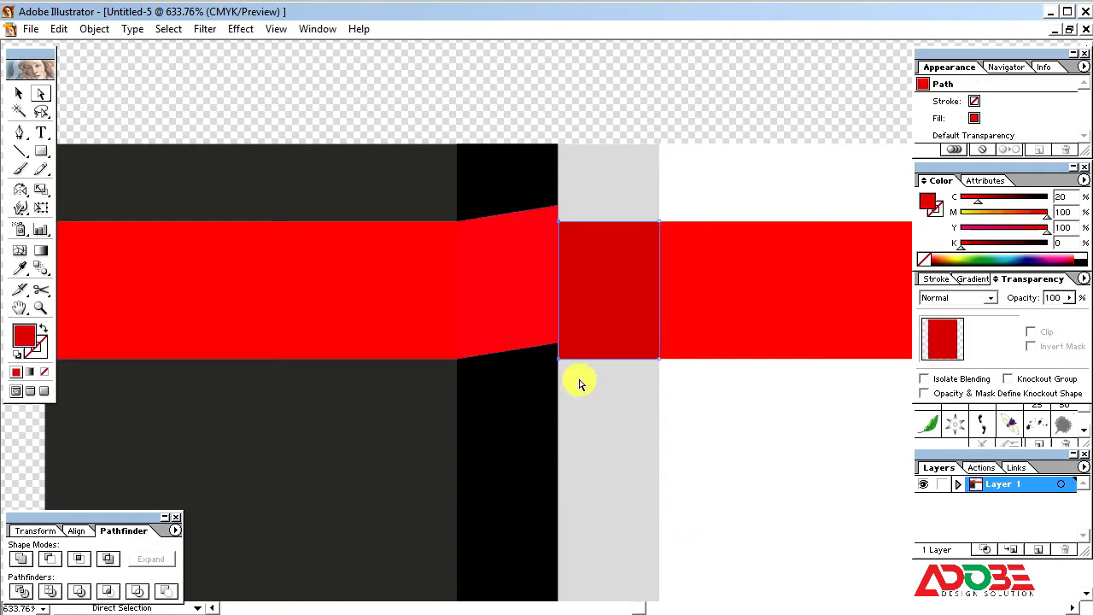
pyautogui.press('Up')
pyautogui.press('Up')
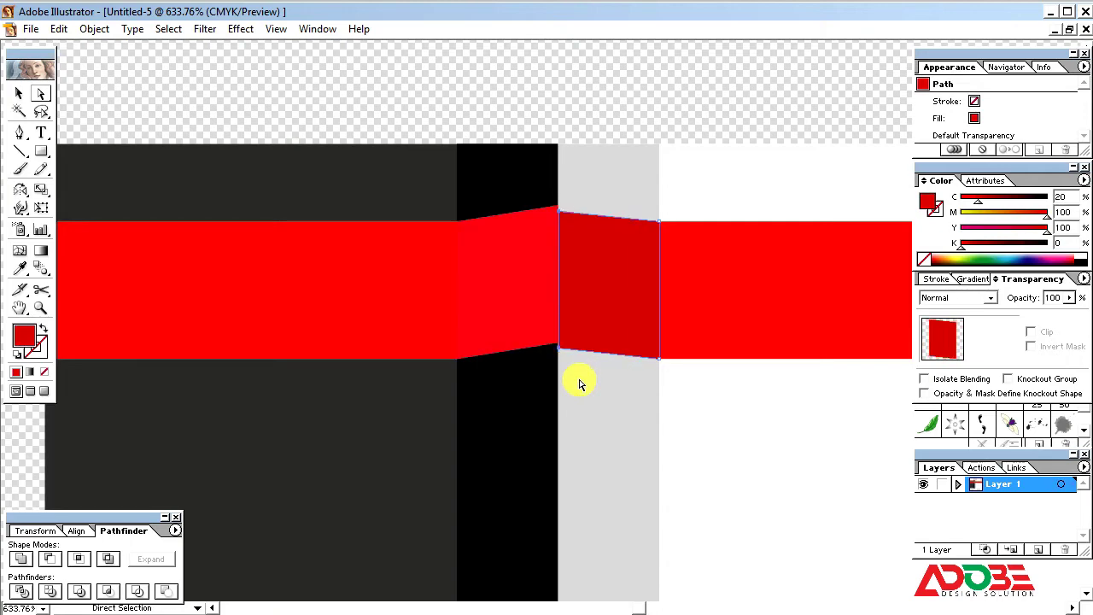
pyautogui.press('Up')
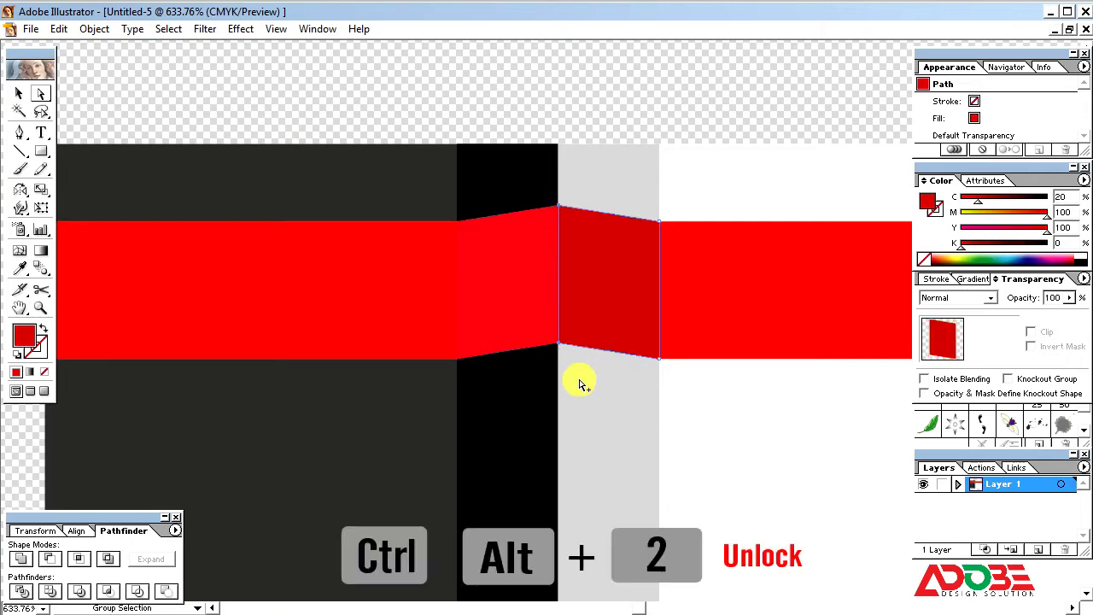
pyautogui.hotkey('ctrl', 'alt', '2')
# Zoom out so the whole card is in view.
pyautogui.click(611, 109)
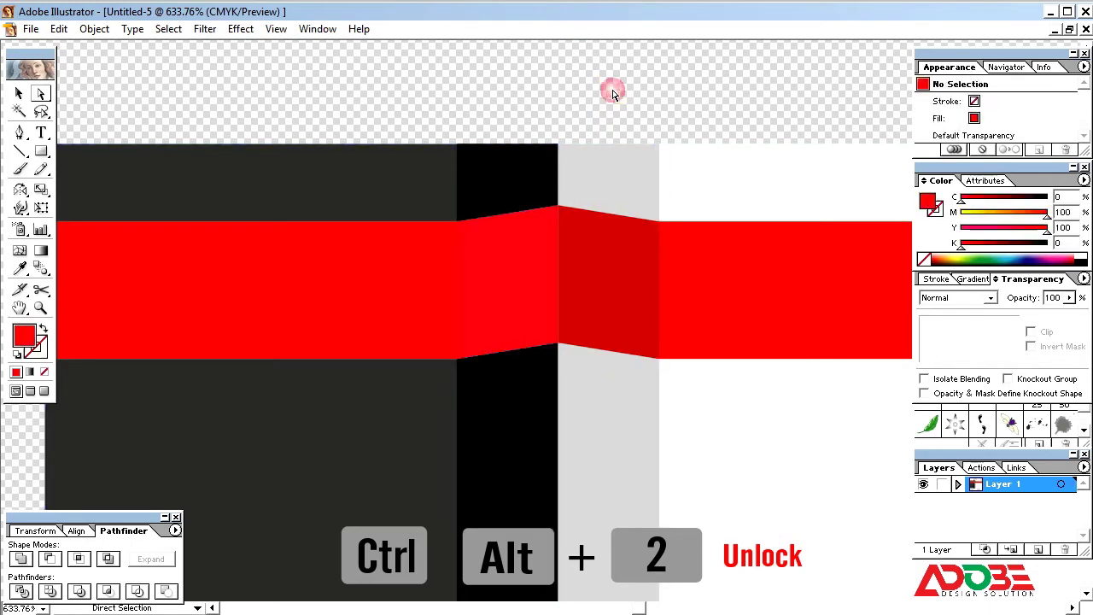
pyautogui.hotkey('ctrl', '-')
pyautogui.hotkey('ctrl', '-')
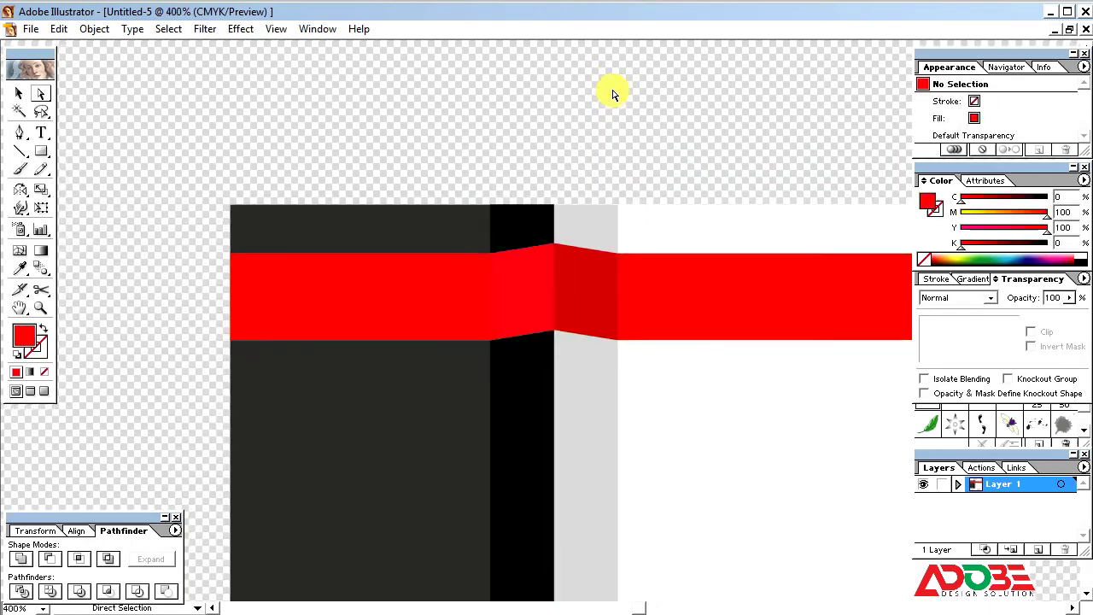
pyautogui.hotkey('ctrl', '-')
pyautogui.press('Tab')
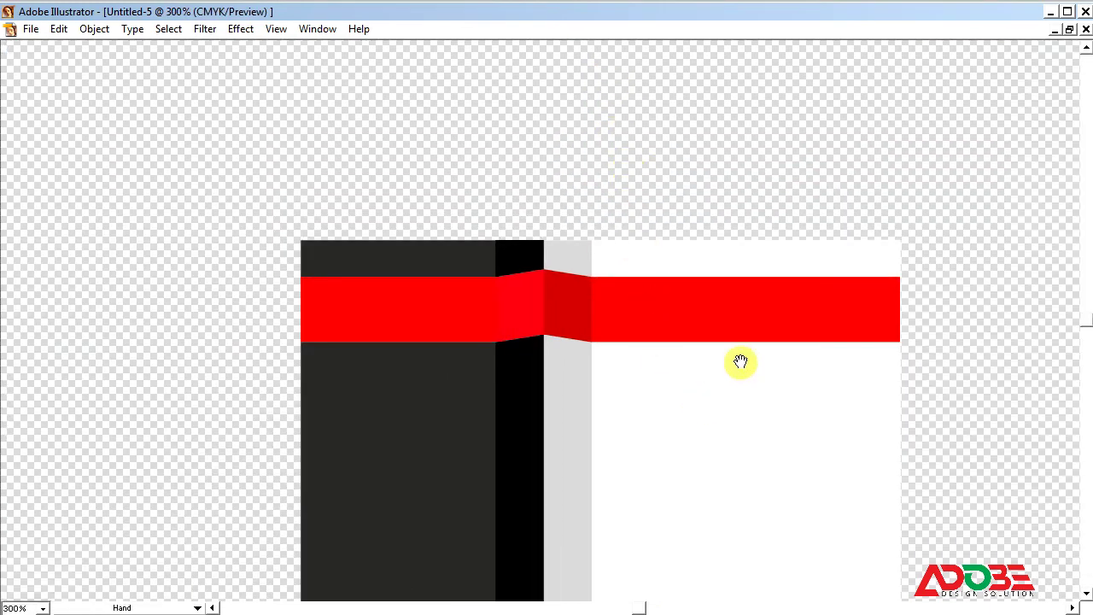
pyautogui.moveTo(740, 364); pyautogui.dragTo(654, 227)
pyautogui.press('Tab')
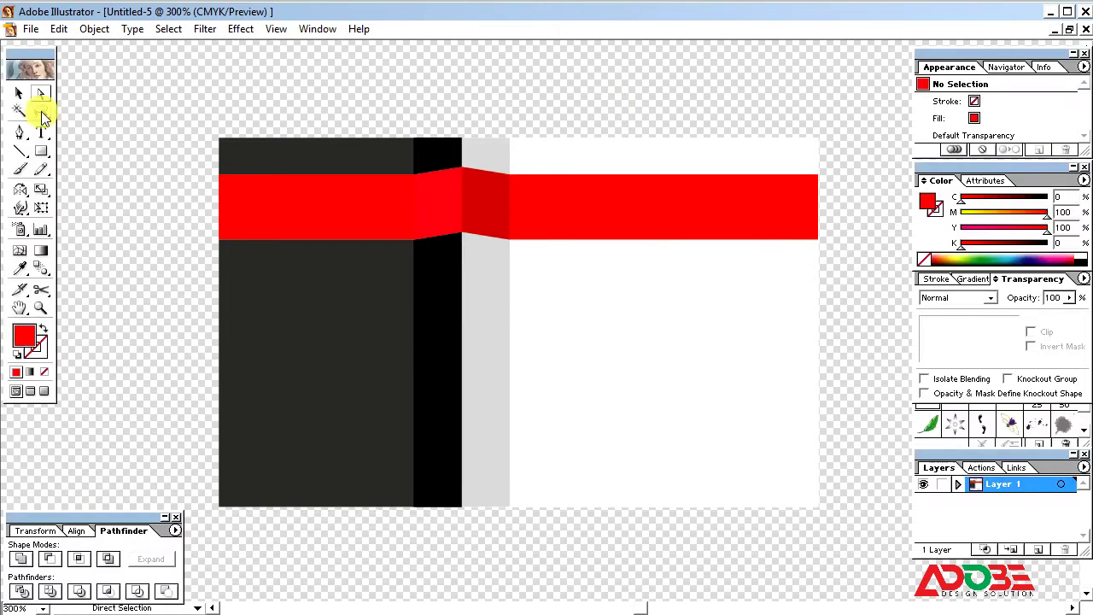
# Set cyan 10 on the left red band and cyan 30 on the fold piece.
pyautogui.click(19, 93)
pyautogui.click(442, 200)
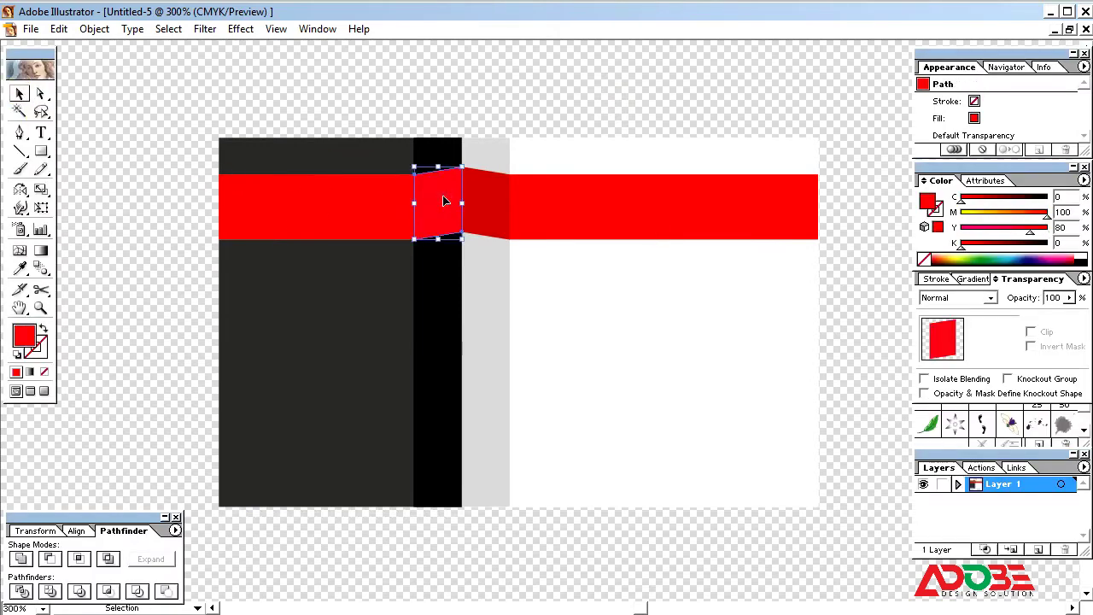
pyautogui.click(375, 210)
pyautogui.doubleClick(1073, 199)
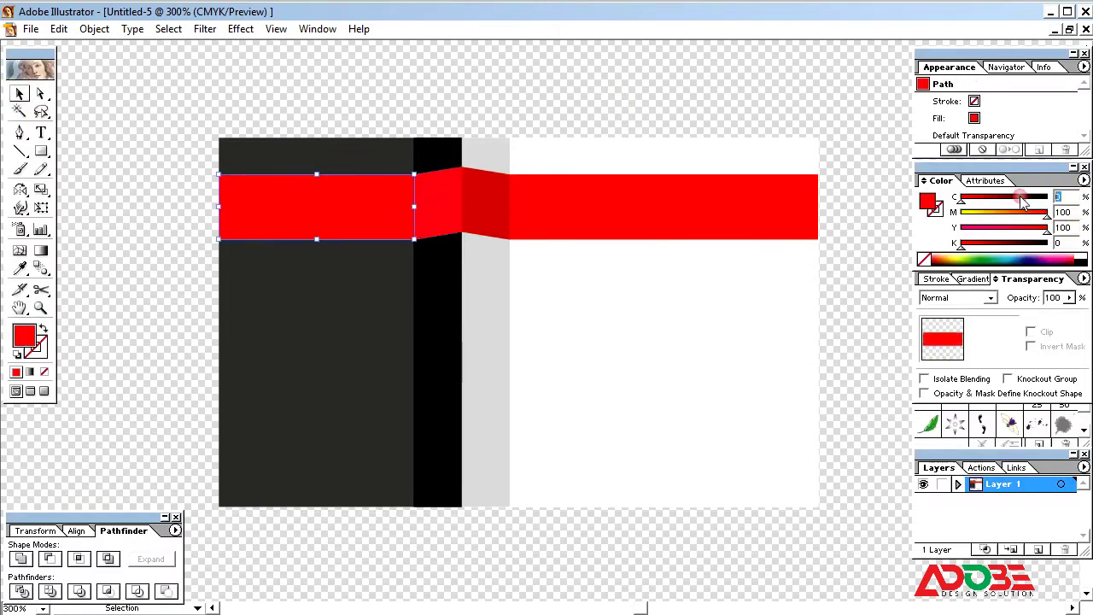
pyautogui.write('10')
pyautogui.press('Tab')
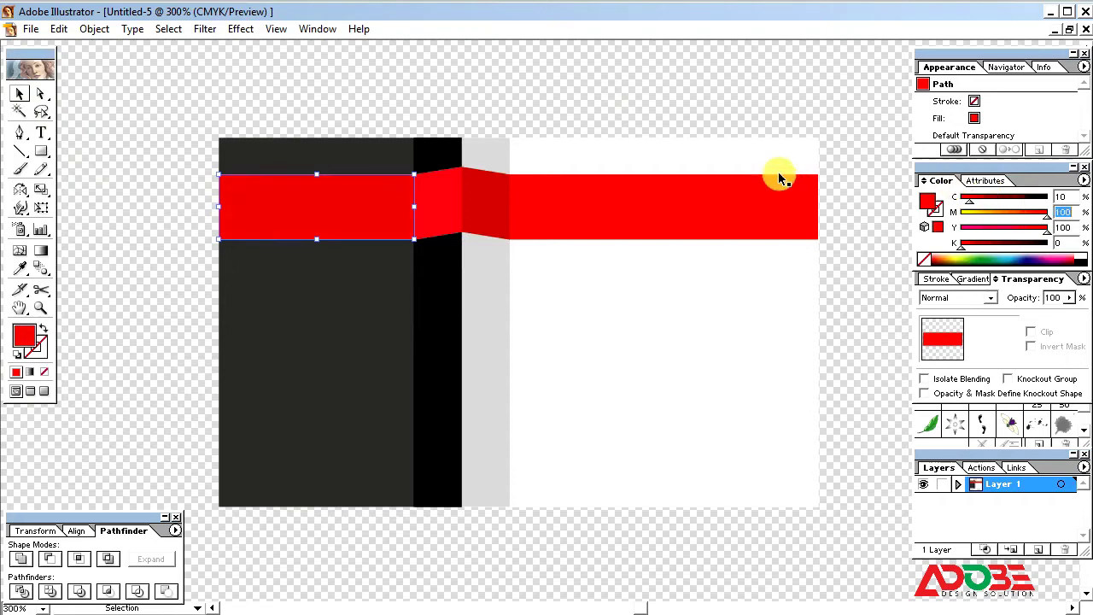
pyautogui.click(574, 111)
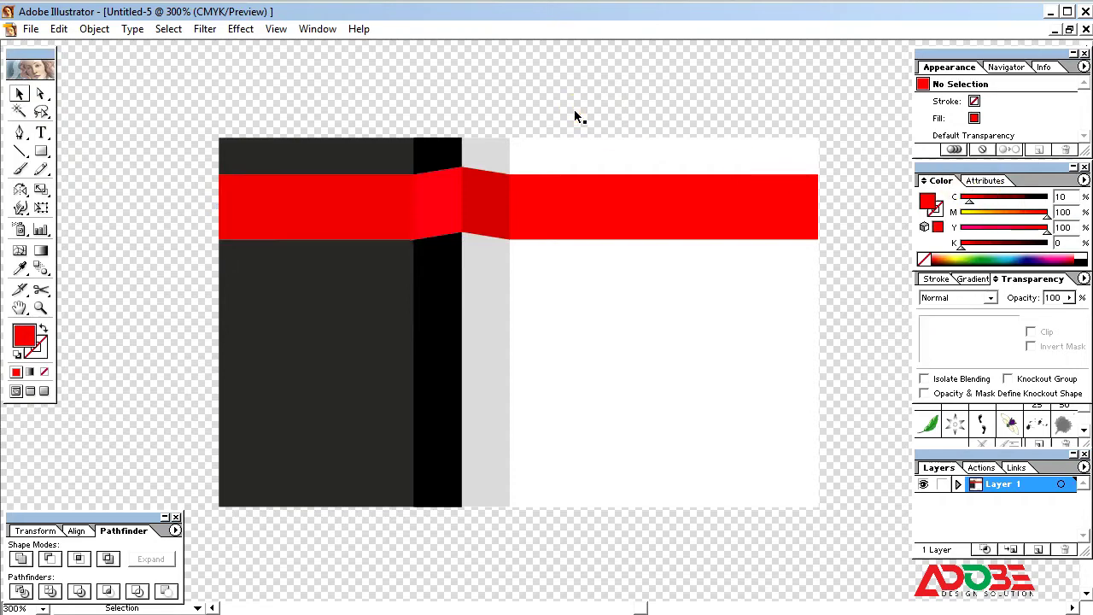
pyautogui.click(486, 209)
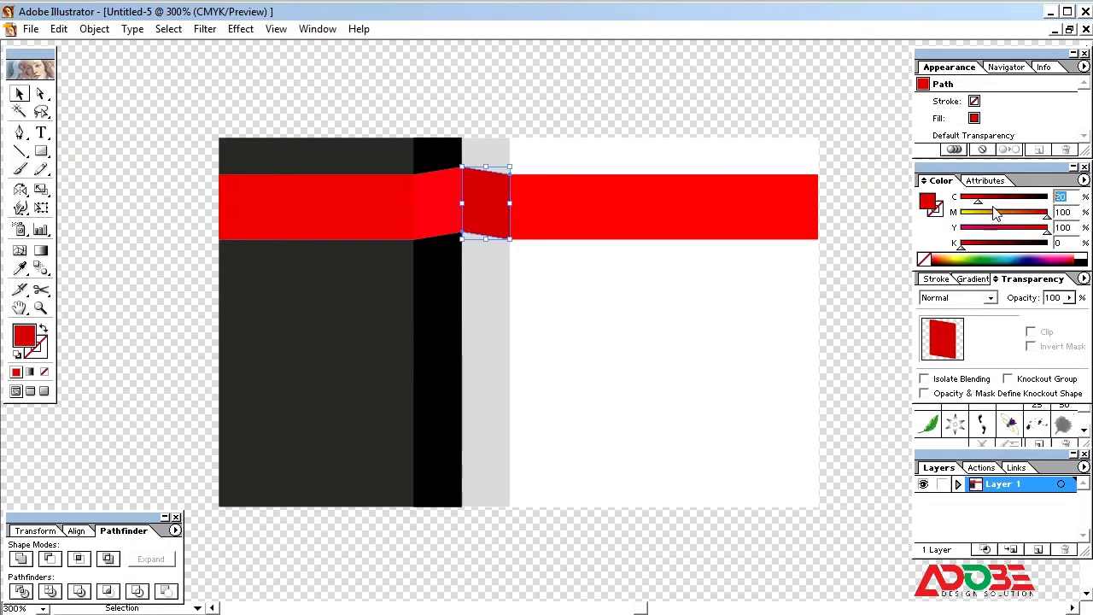
pyautogui.write('30')
pyautogui.press('Tab')
# Lighten the red piece over the black strip to magenta 90.
pyautogui.click(644, 95)
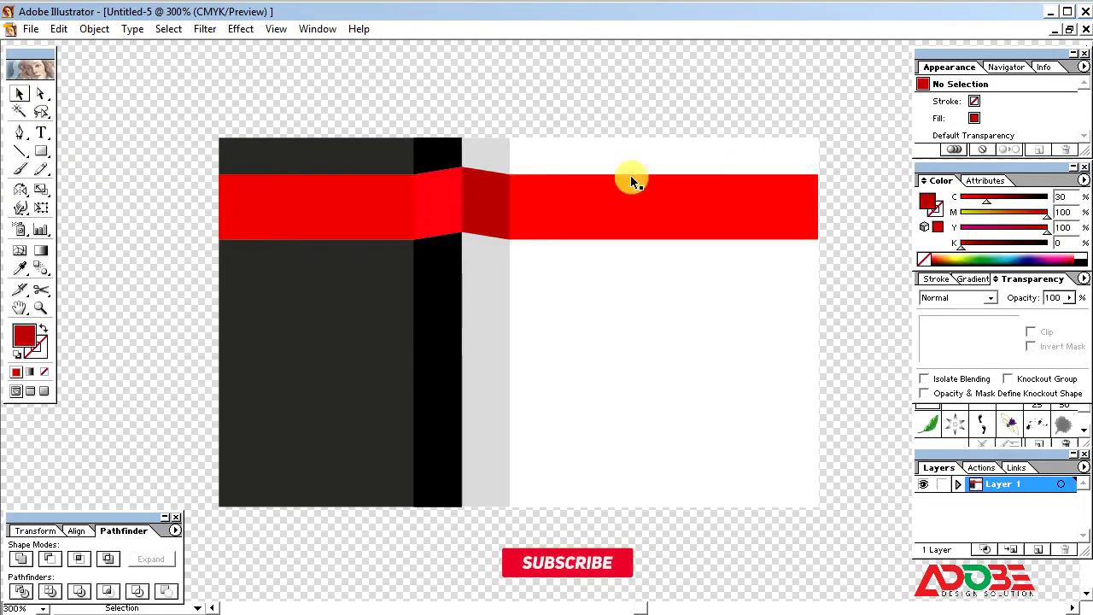
pyautogui.click(438, 211)
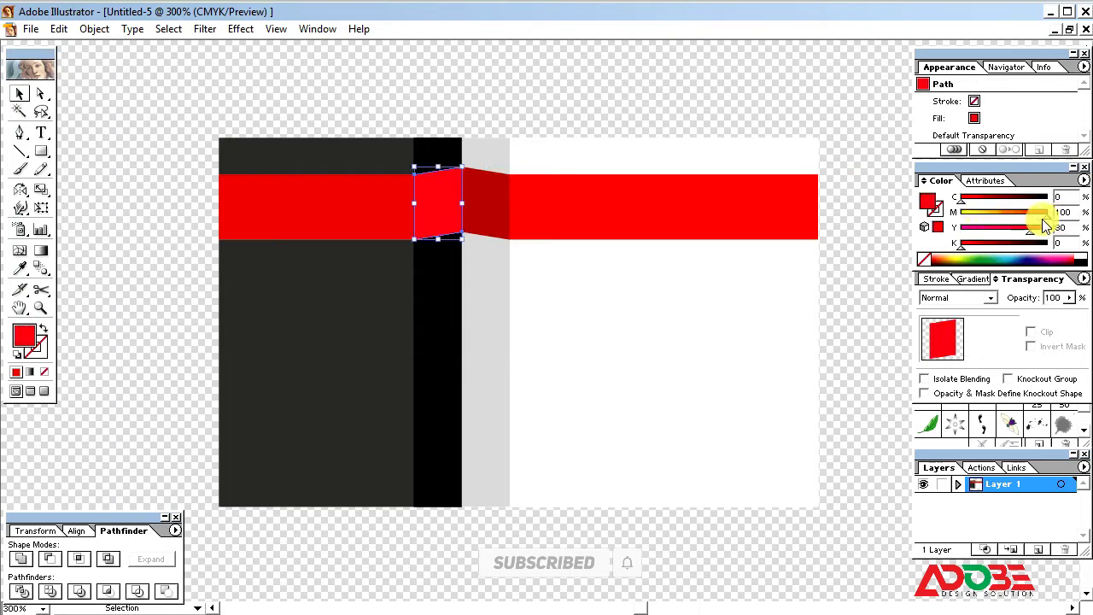
pyautogui.moveTo(1046, 218); pyautogui.dragTo(1043, 219)
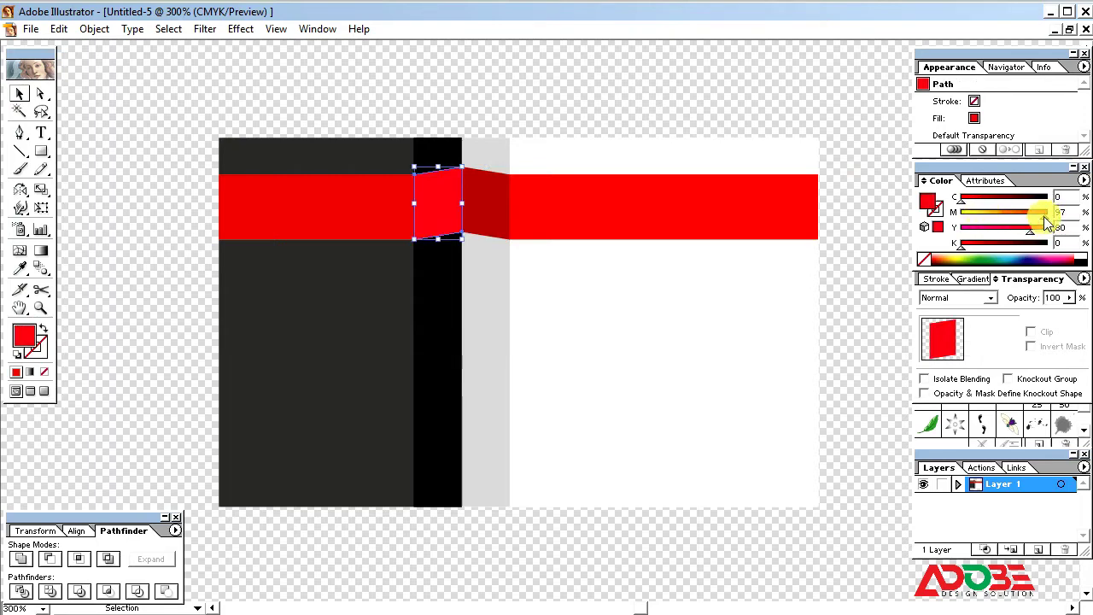
pyautogui.doubleClick(1061, 211)
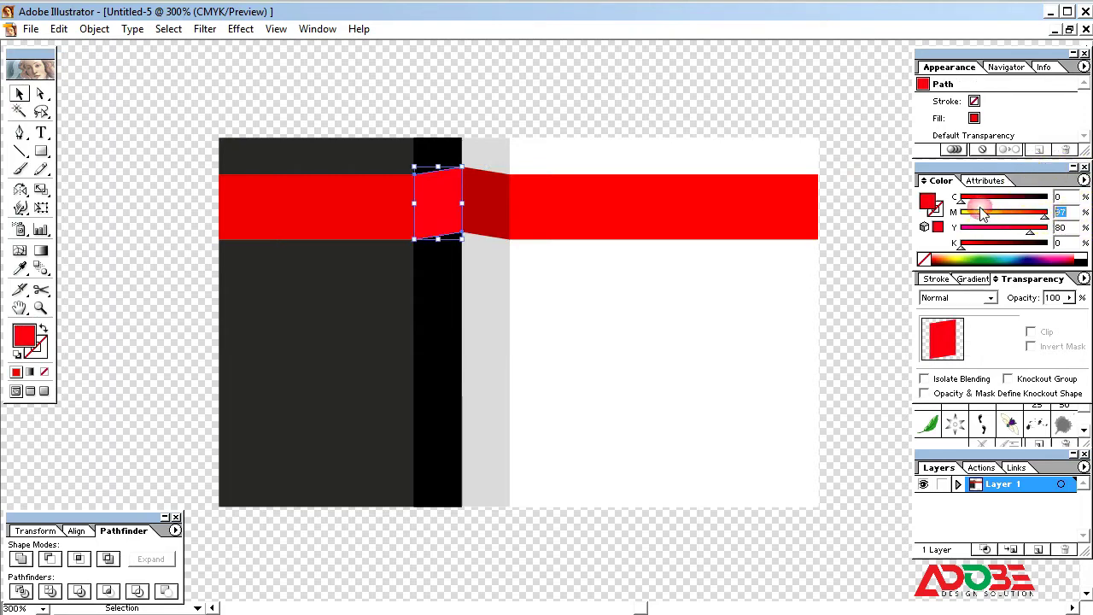
pyautogui.write('90')
pyautogui.press('Return')
pyautogui.click(777, 84)
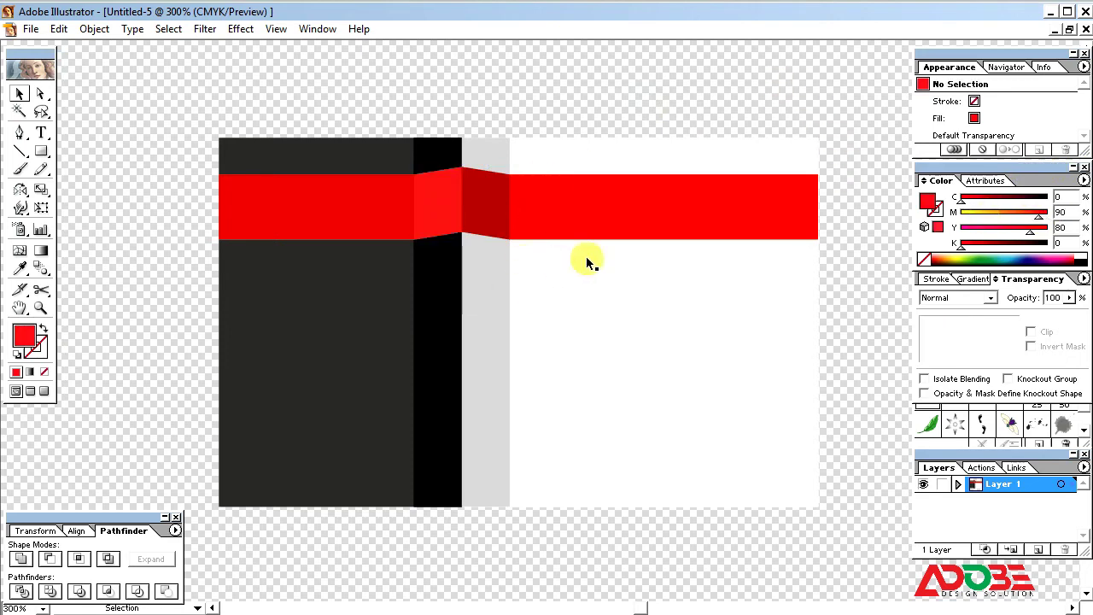
pyautogui.click(604, 307)
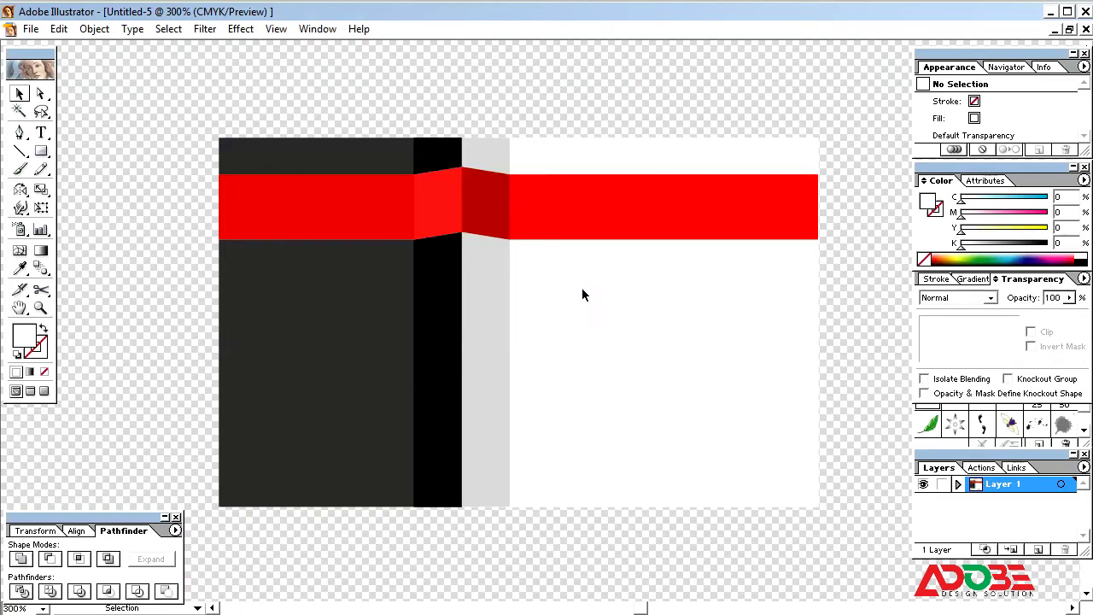
# Copy the white right-hand panel and paste a copy in front of it.
pyautogui.click(581, 294)
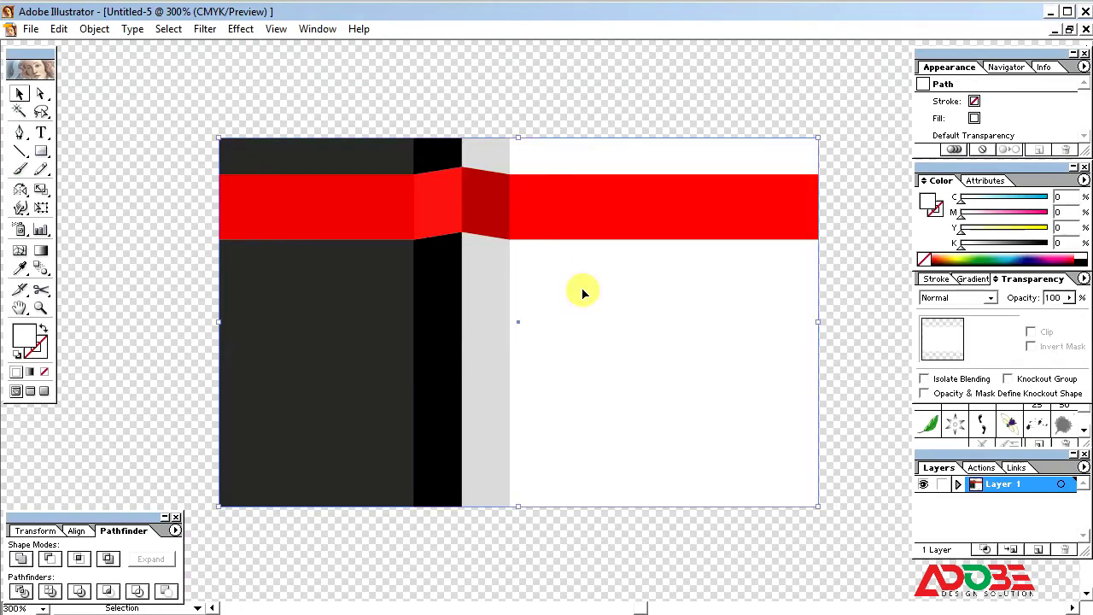
pyautogui.click(574, 385)
pyautogui.click(68, 31)
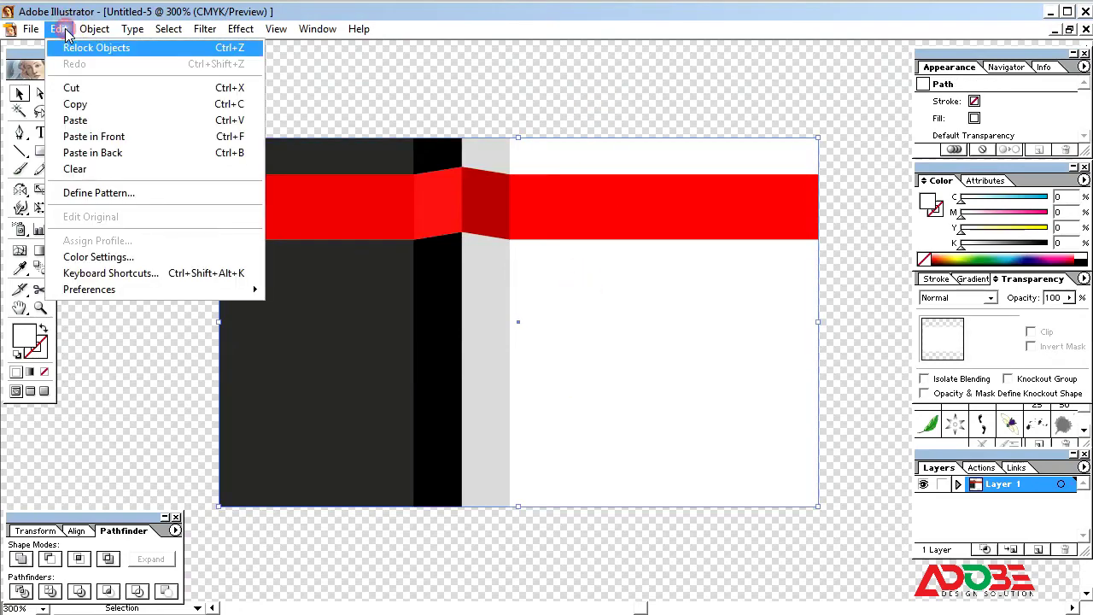
pyautogui.click(92, 113)
pyautogui.click(58, 31)
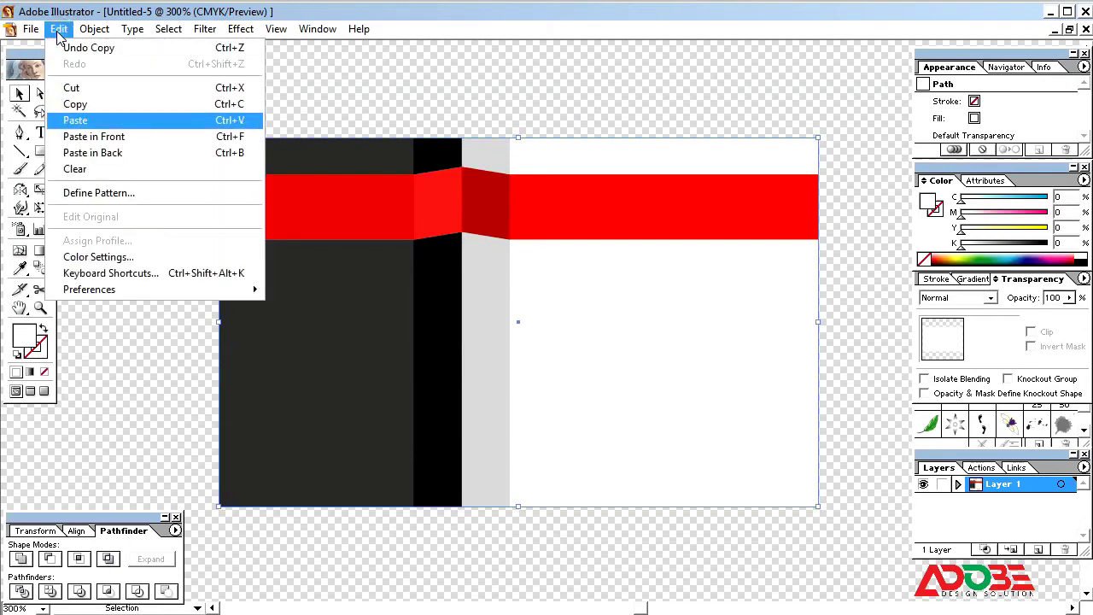
pyautogui.click(102, 137)
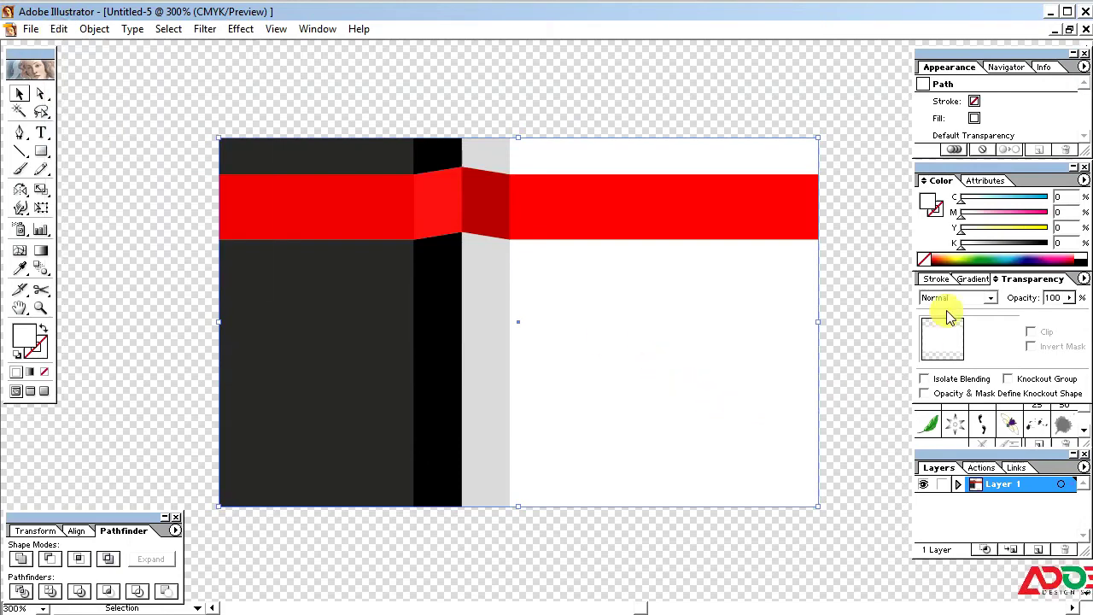
# Fill the copy red (M100 Y100) and send it behind the white panel.
pyautogui.moveTo(1046, 213)
pyautogui.mouseDown()
pyautogui.moveTo(1078, 214)
pyautogui.moveTo(1086, 230)
pyautogui.mouseUp()
pyautogui.click(885, 284)
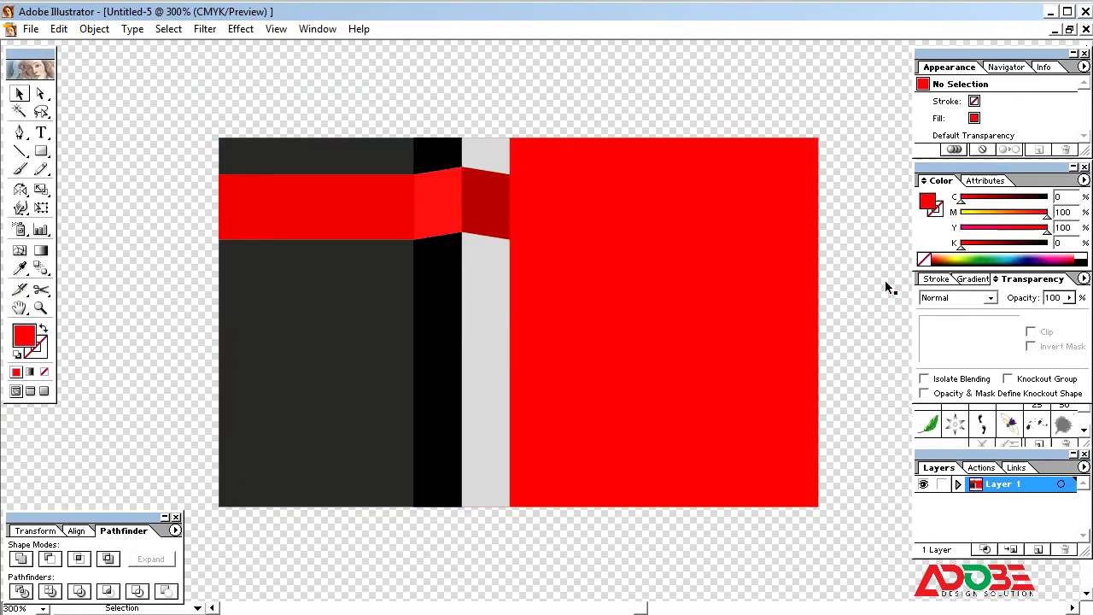
pyautogui.click(696, 364)
pyautogui.hotkey('ctrl', 'shift', '[')
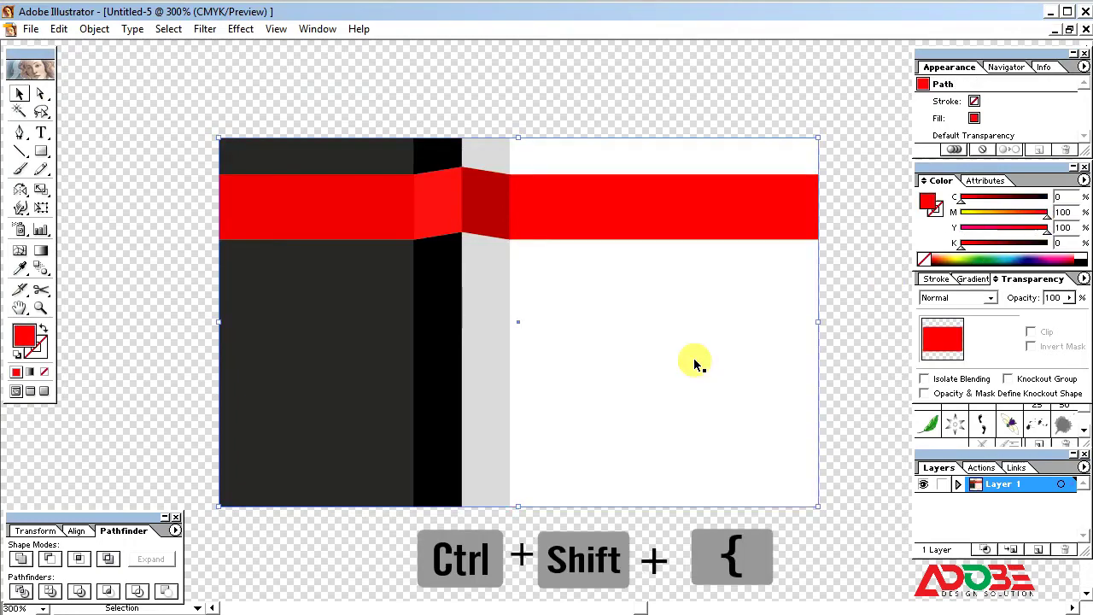
pyautogui.click(550, 486)
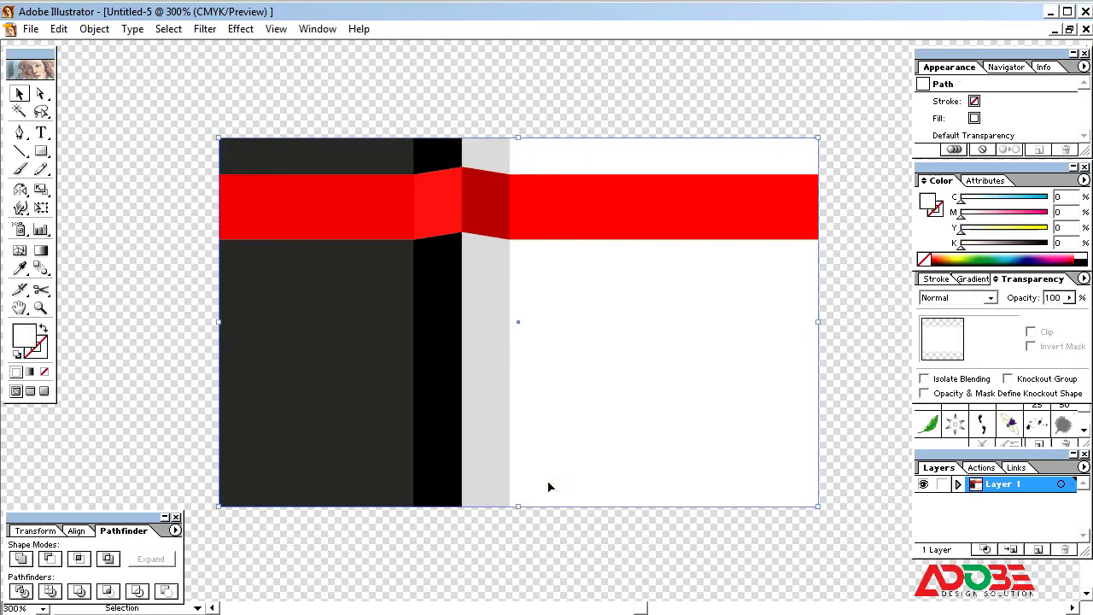
pyautogui.click(549, 486)
pyautogui.moveTo(549, 486); pyautogui.dragTo(539, 481)
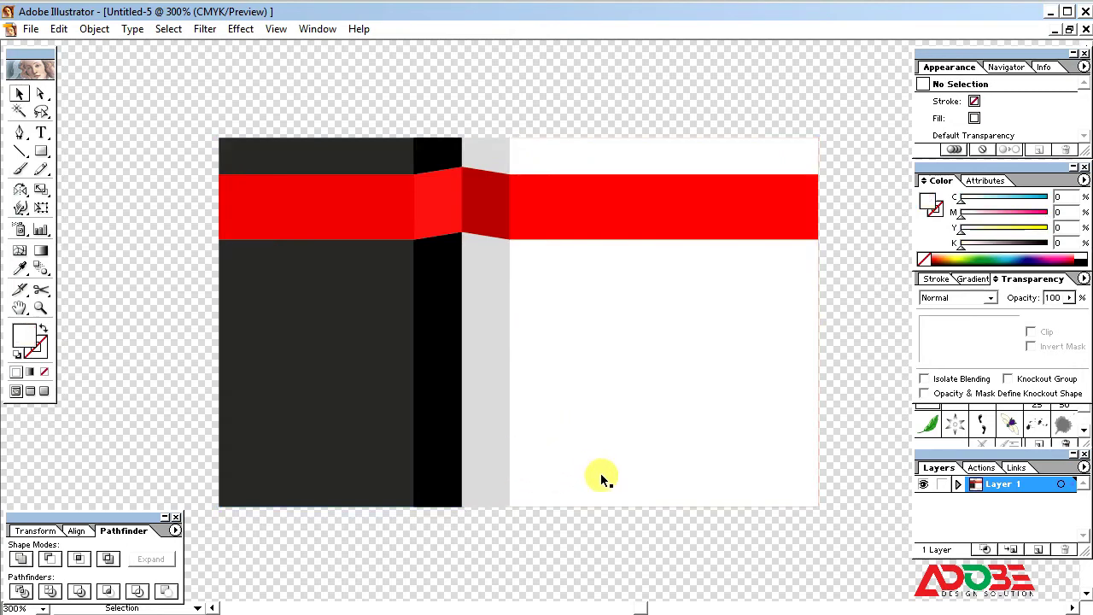
pyautogui.click(40, 93)
# Lock the red background copy in place.
pyautogui.moveTo(472, 521); pyautogui.dragTo(453, 491)
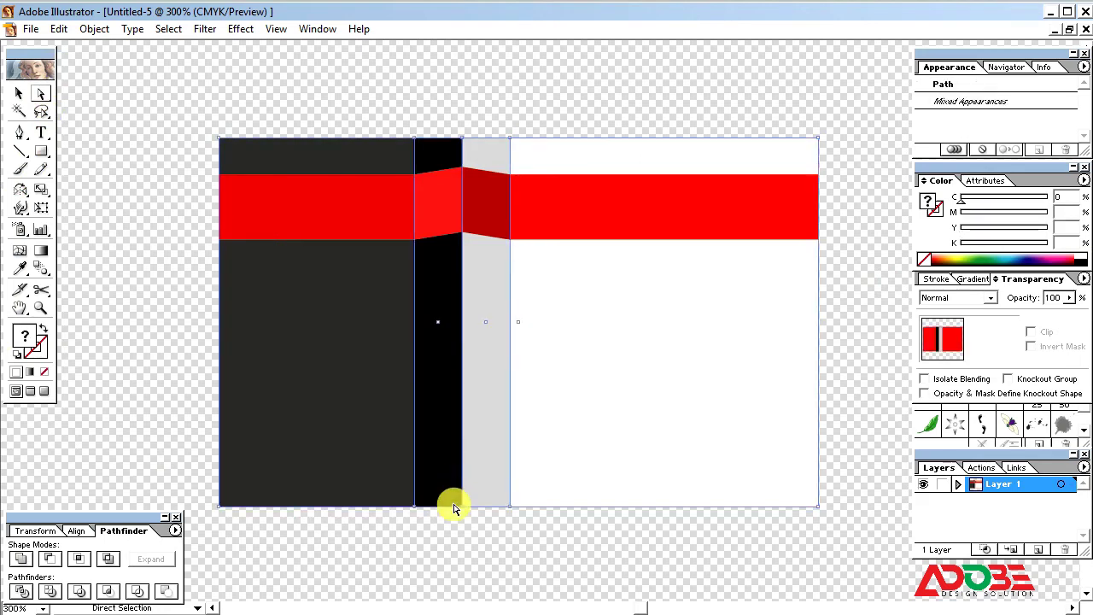
pyautogui.click(485, 533)
pyautogui.click(581, 478)
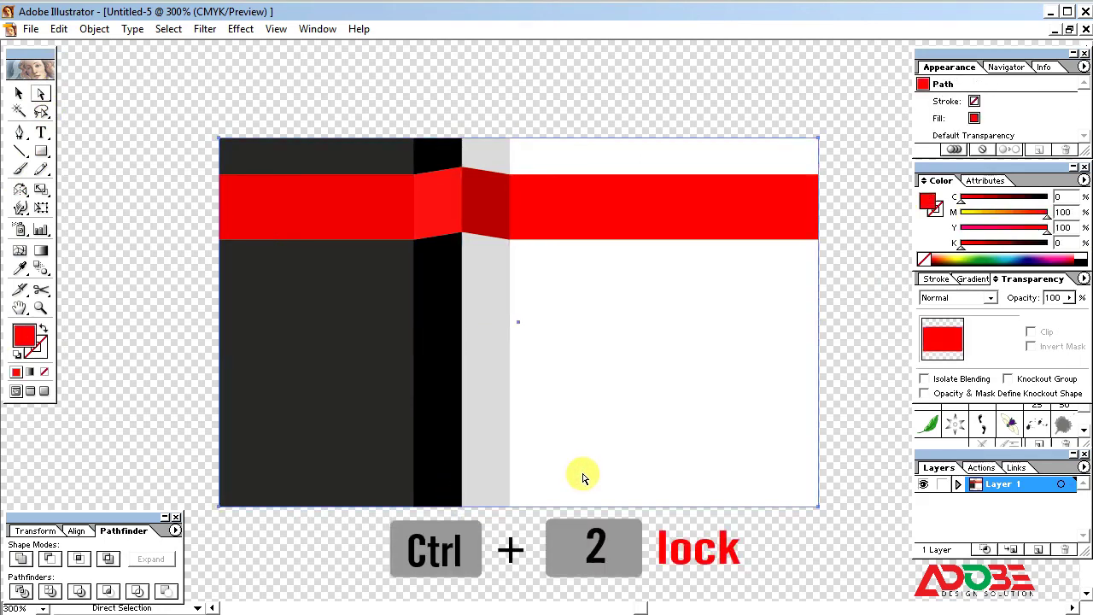
pyautogui.hotkey('ctrl', '2')
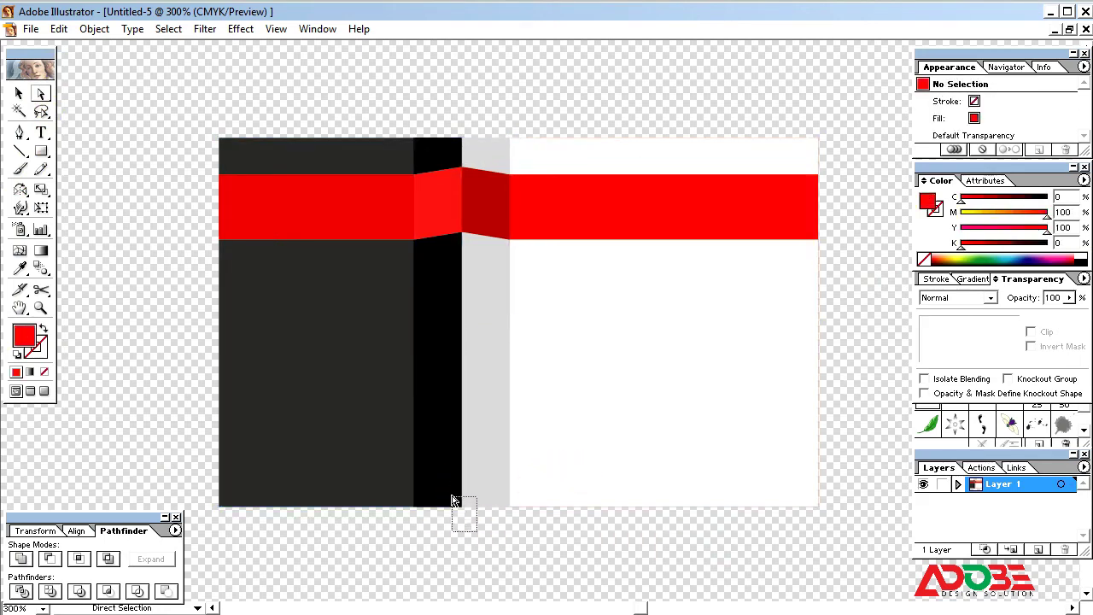
# Unlock all the card artwork with Ctrl+Alt+2 and leave nothing selected.
pyautogui.moveTo(470, 522); pyautogui.dragTo(450, 495)
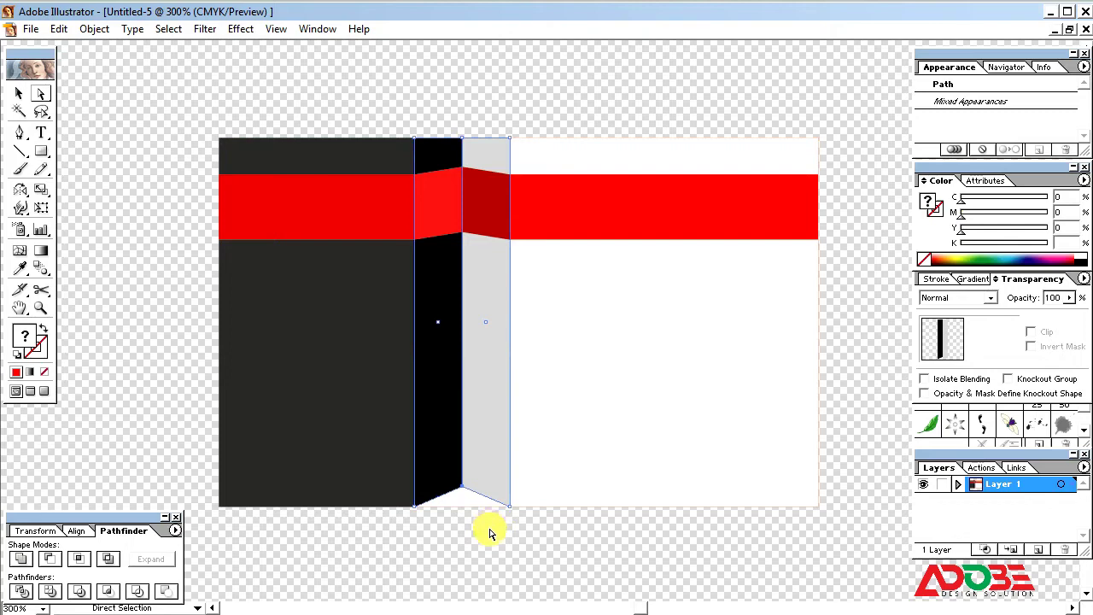
pyautogui.click(501, 547)
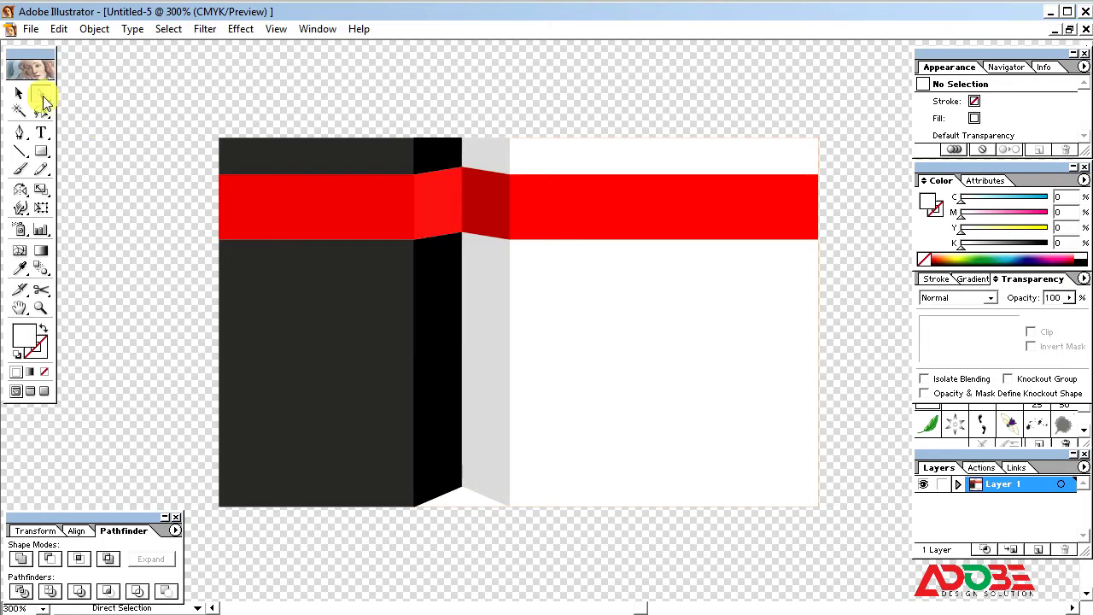
pyautogui.click(19, 95)
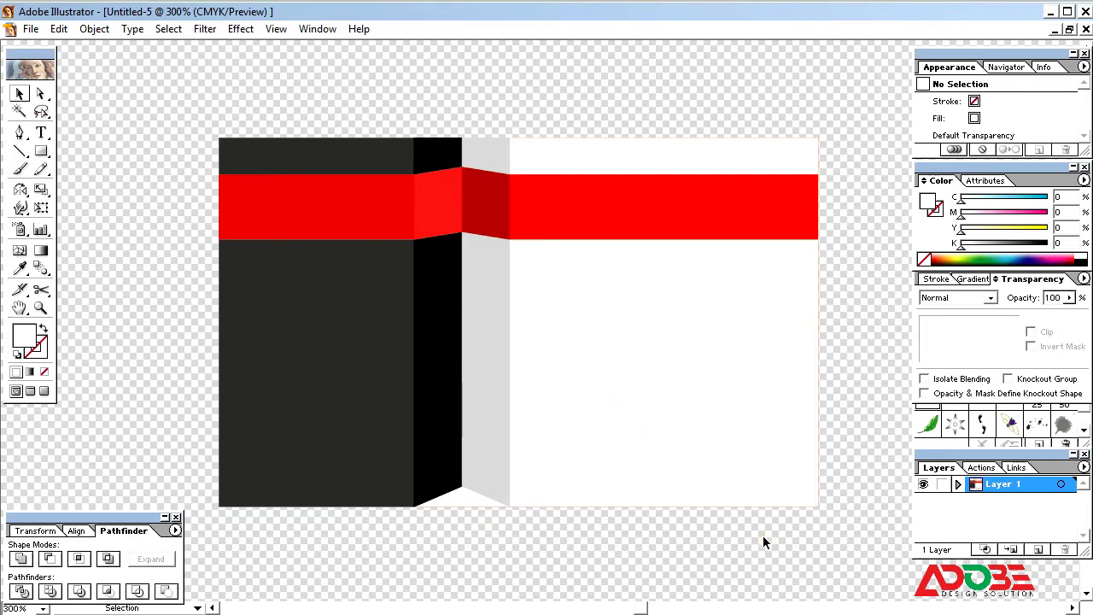
pyautogui.hotkey('ctrl', 'alt', '2')
pyautogui.click(865, 503)
# Copy the light grey fold strip and paste it in front.
pyautogui.click(499, 448)
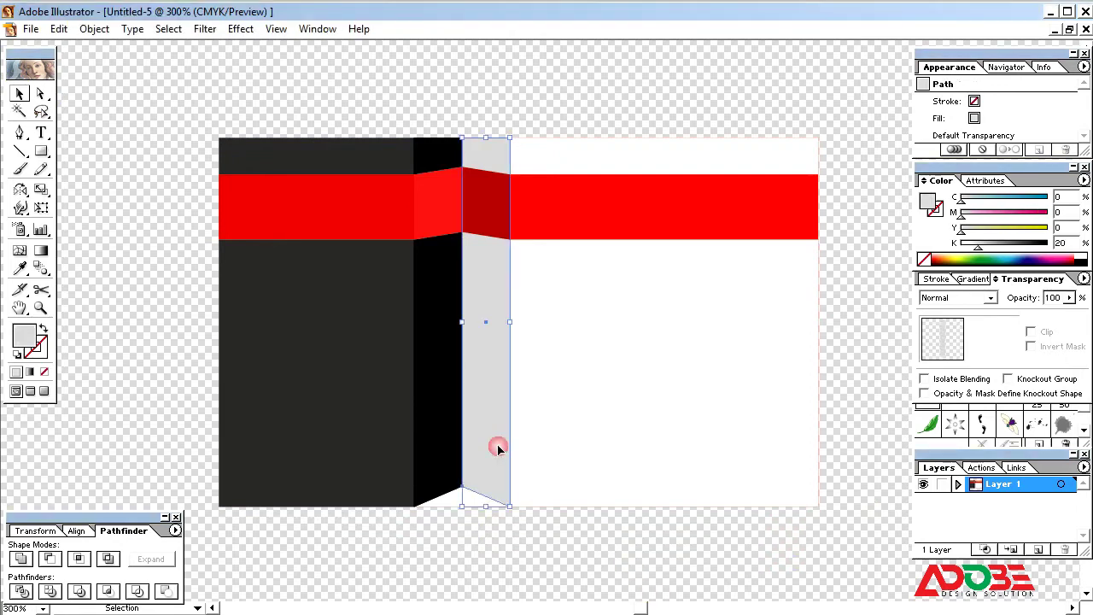
pyautogui.click(58, 28)
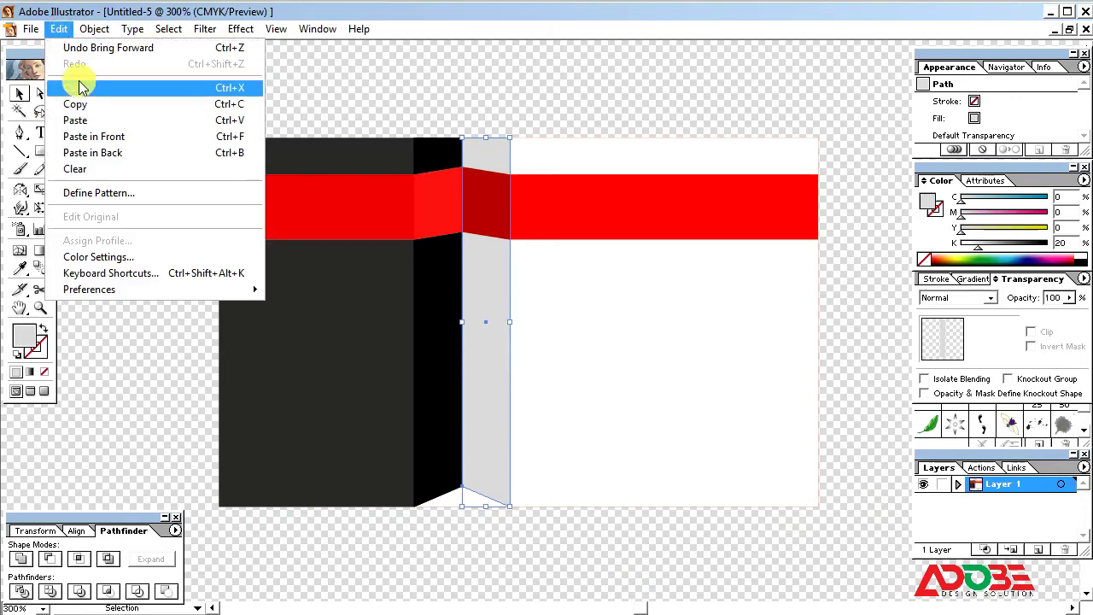
pyautogui.click(75, 103)
pyautogui.click(58, 28)
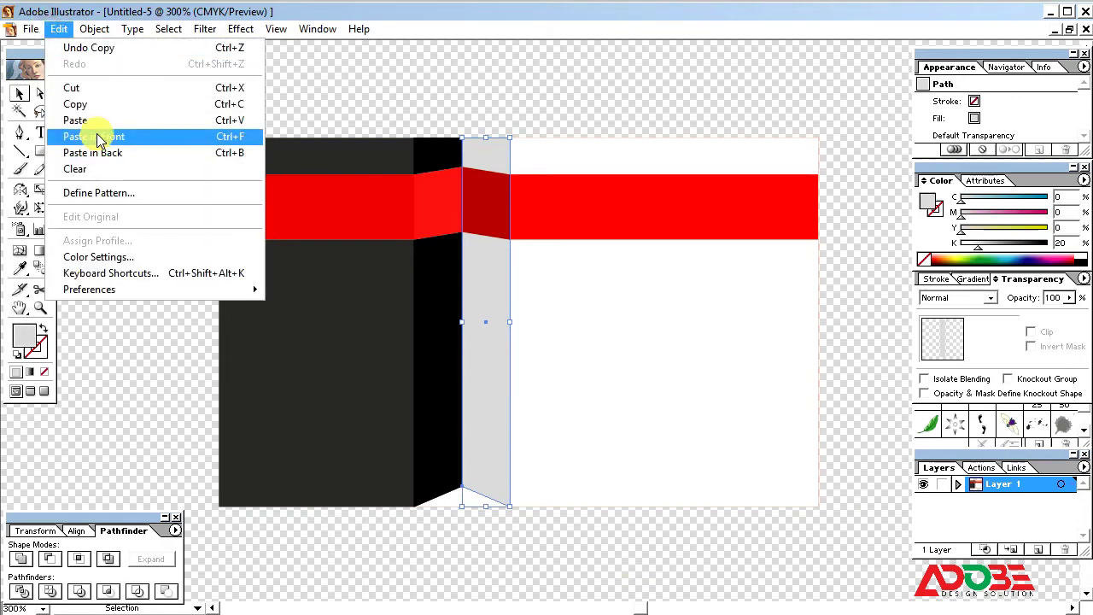
pyautogui.click(99, 139)
# Divide the strip copy with the white card rectangle, ungroup, and delete the unwanted pieces.
pyautogui.keyDown('shift'); pyautogui.click(561, 484); pyautogui.keyUp('shift')
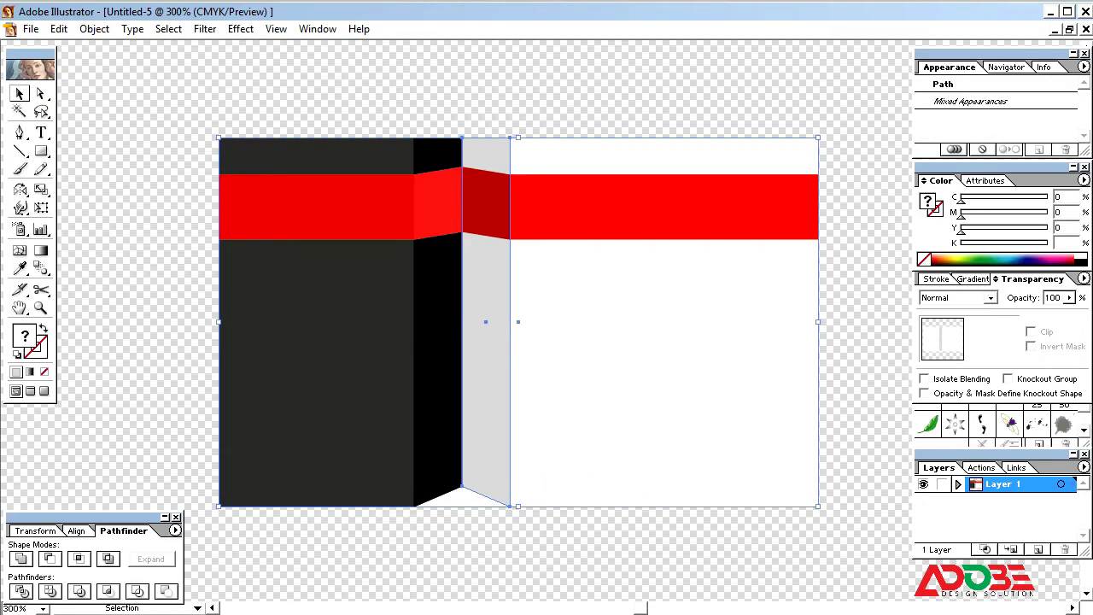
pyautogui.click(28, 594)
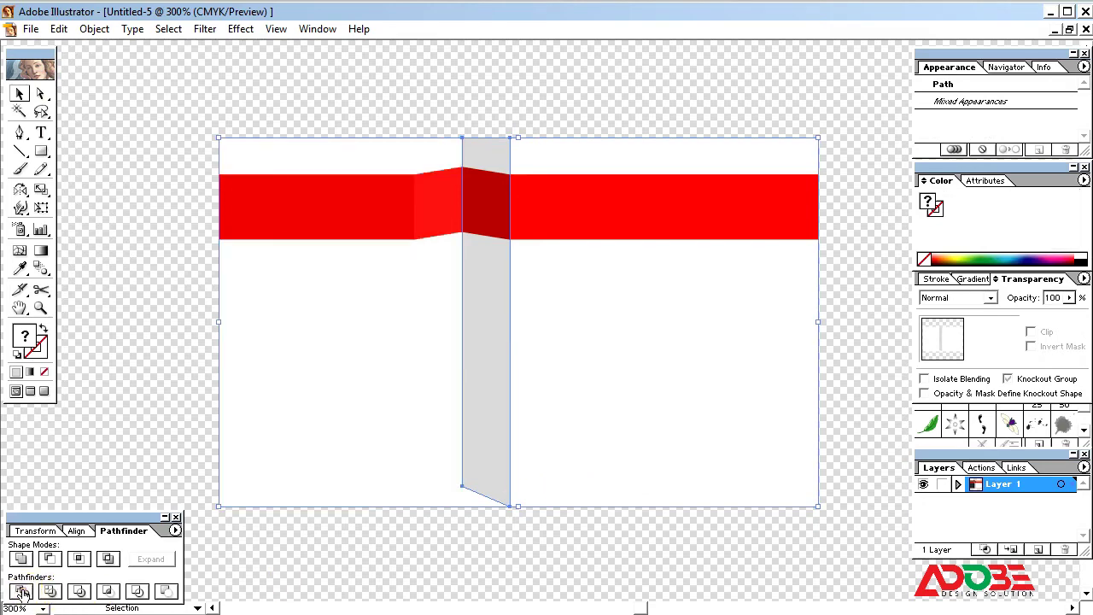
pyautogui.rightClick(478, 400)
pyautogui.click(515, 445)
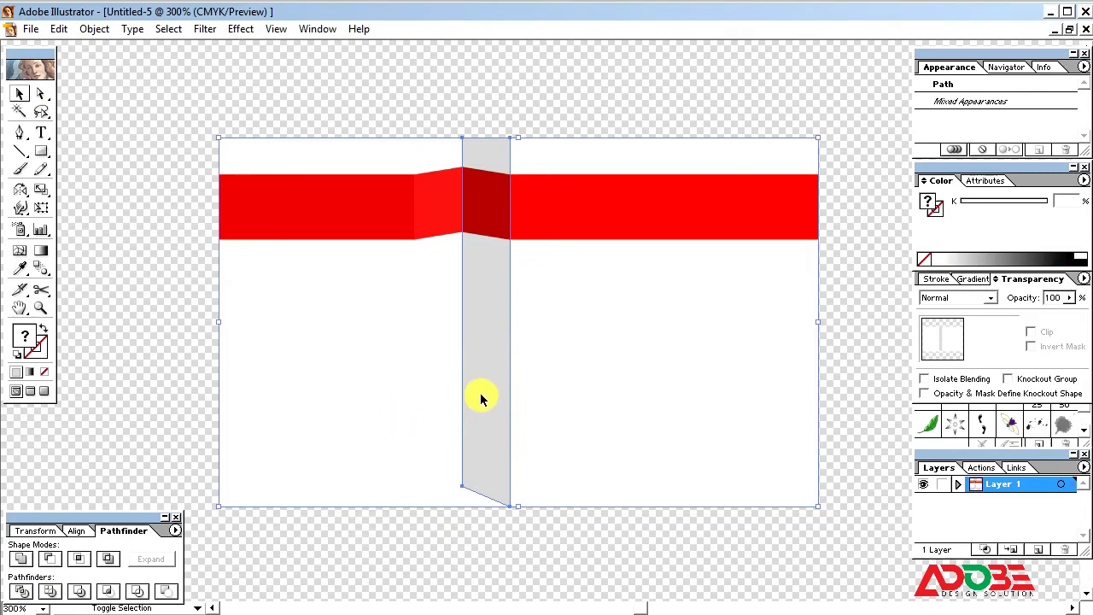
pyautogui.keyDown('shift'); pyautogui.click(602, 414); pyautogui.keyUp('shift')
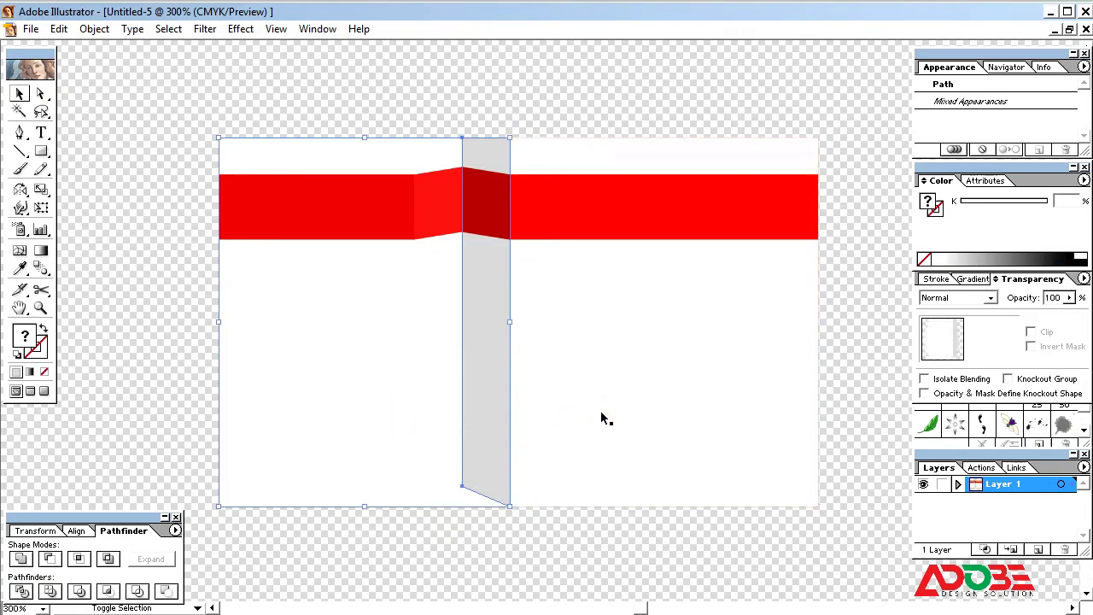
pyautogui.press('Delete')
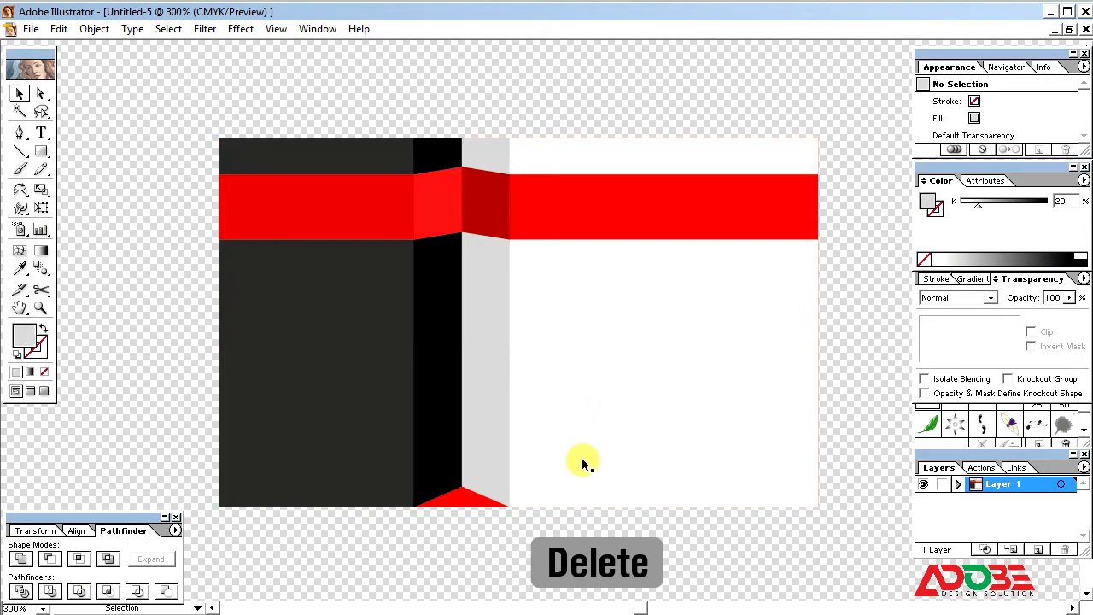
pyautogui.click(468, 498)
pyautogui.click(484, 543)
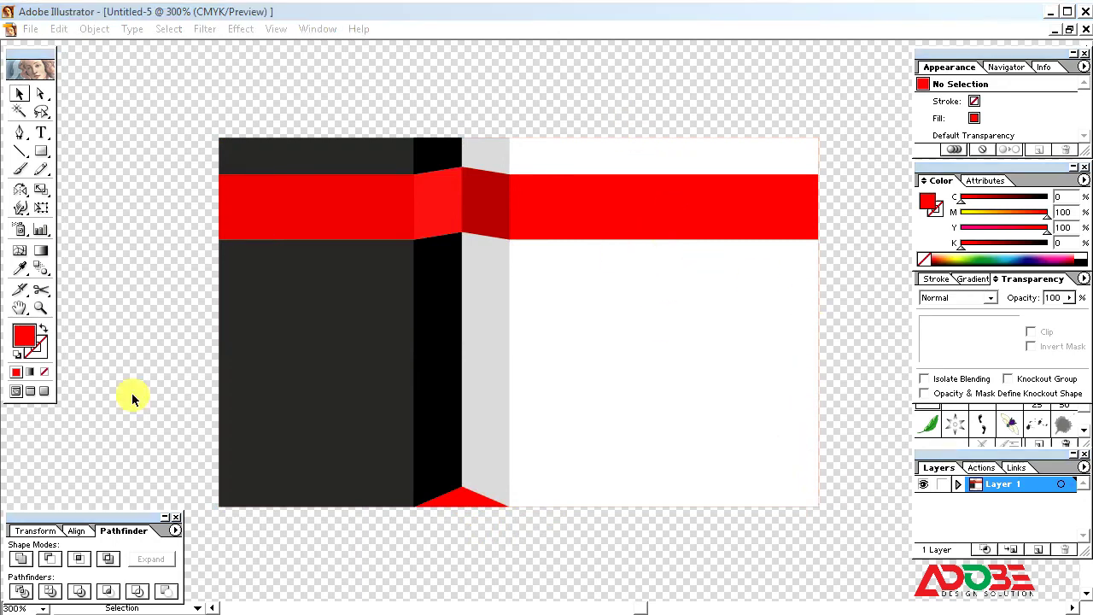
# Add a text line inside the red band for the name heading.
pyautogui.click(41, 133)
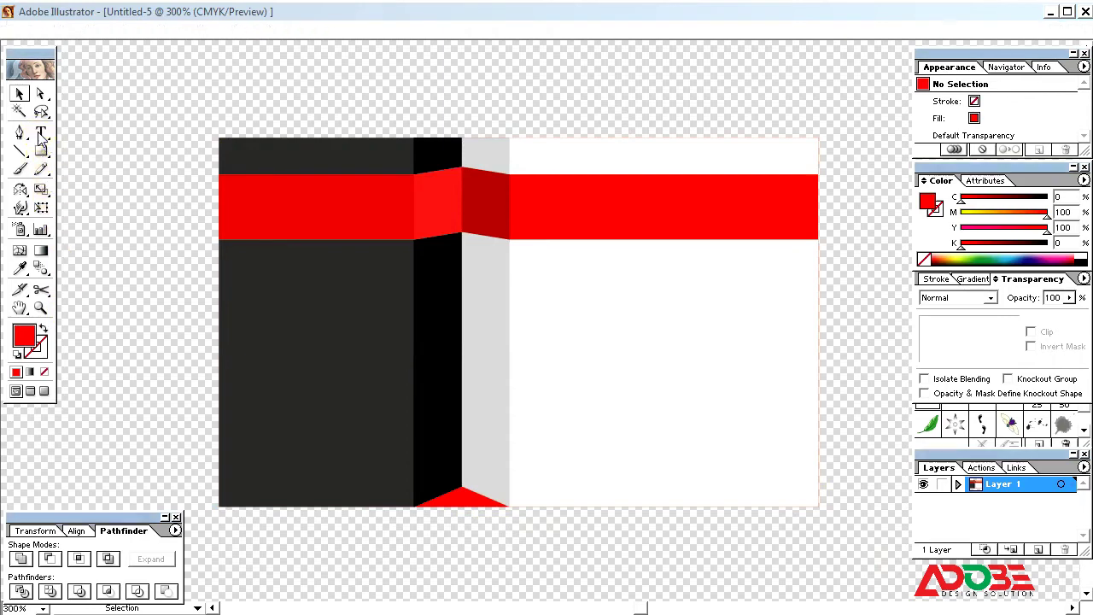
pyautogui.click(582, 205)
pyautogui.write('SDFS')
pyautogui.hotkey('ctrl', 'a')
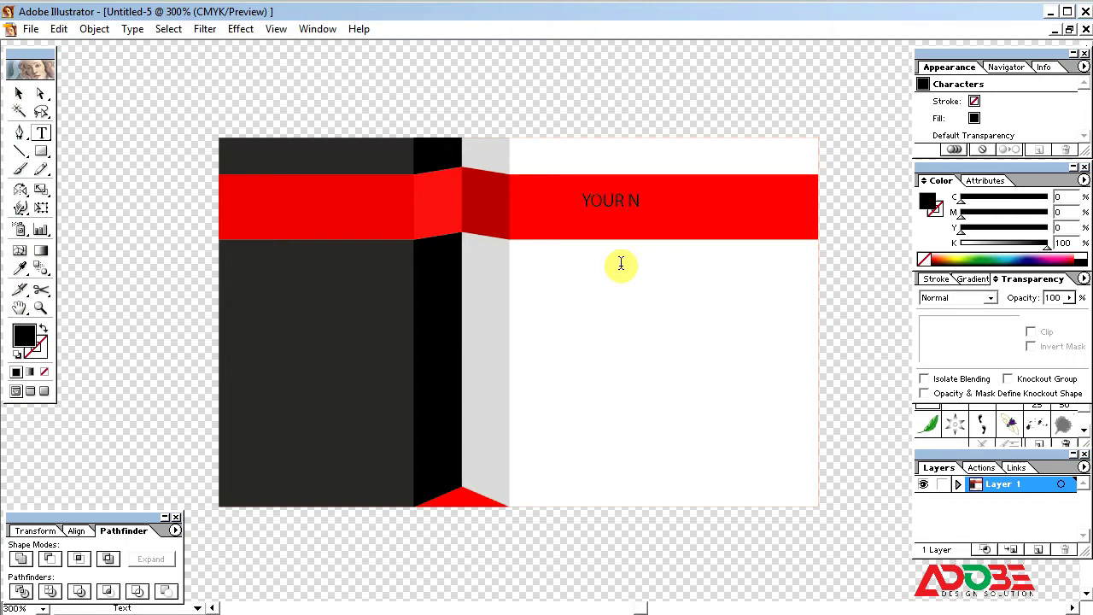
pyautogui.write('AME HERE')
pyautogui.press('Escape')
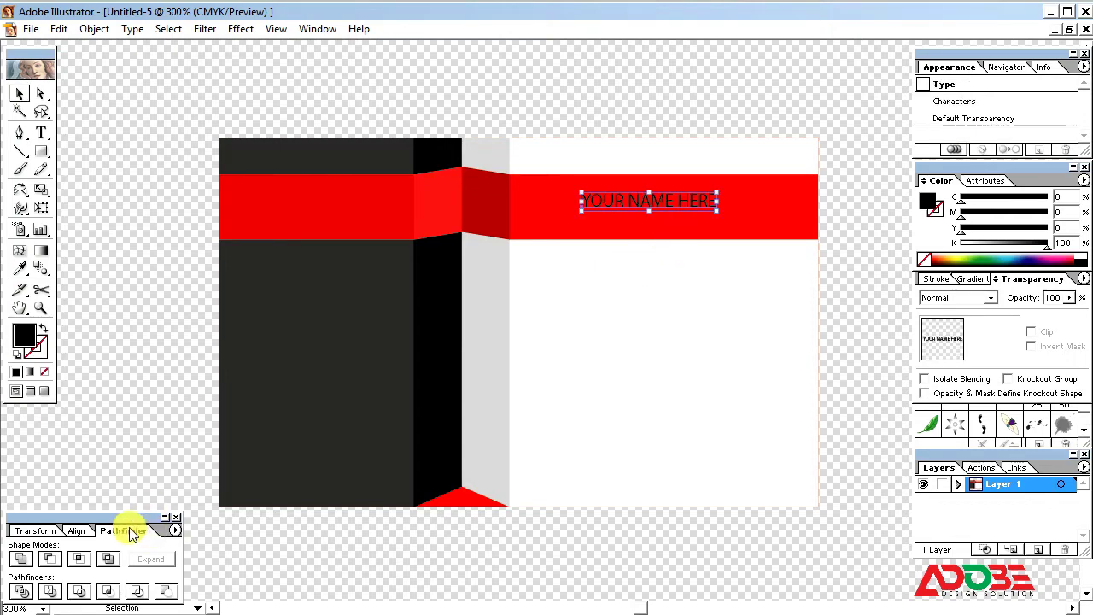
# Style the name Myriad Bold 10 pt in white and nudge it into place.
pyautogui.hotkey('ctrl', 't')
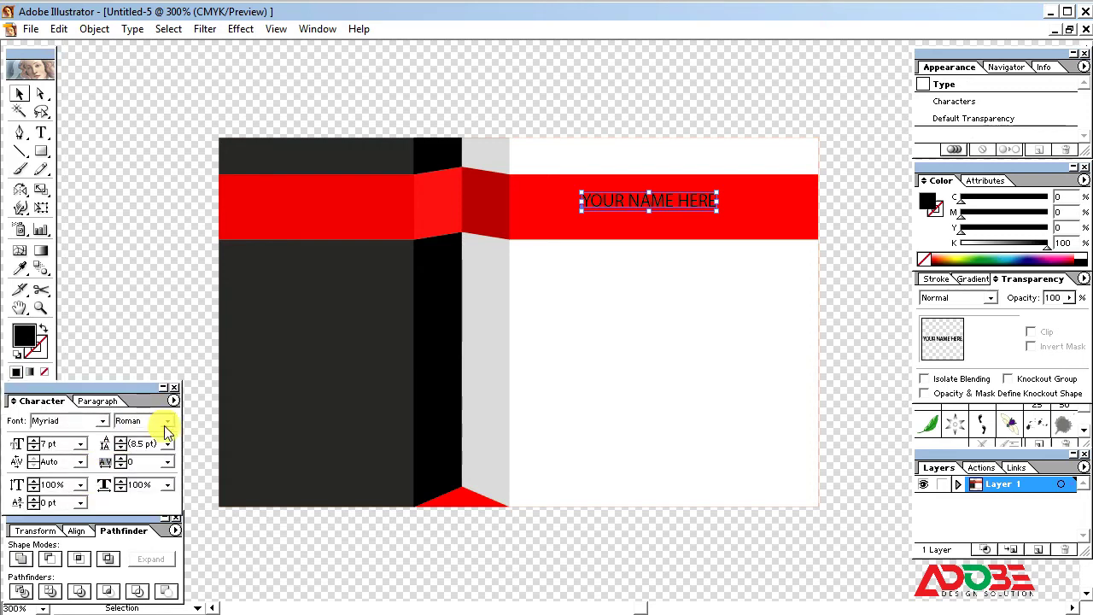
pyautogui.click(167, 421)
pyautogui.click(147, 460)
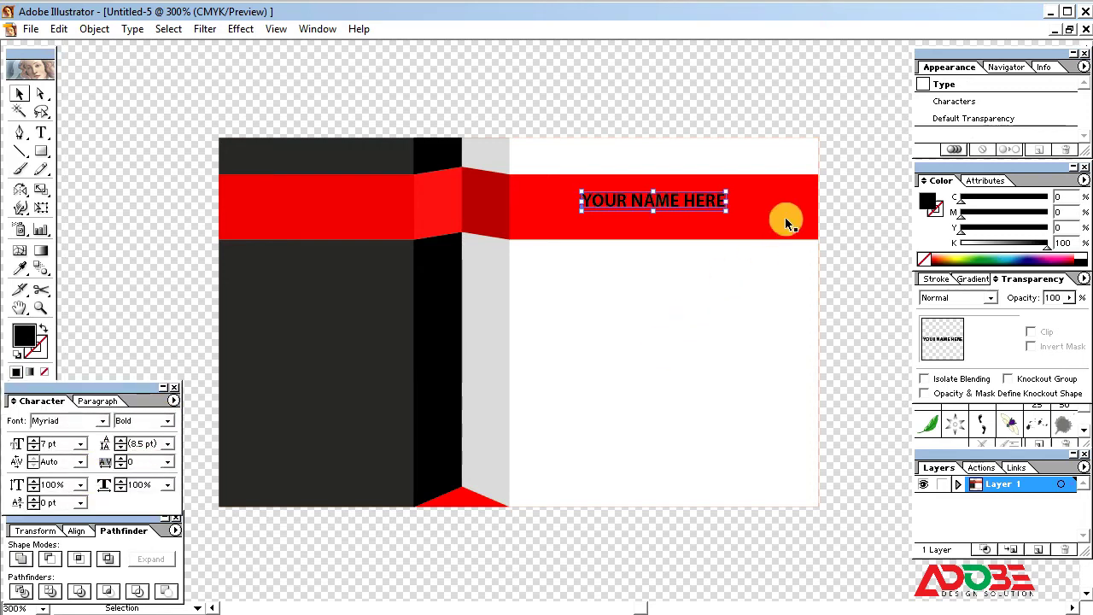
pyautogui.click(987, 254)
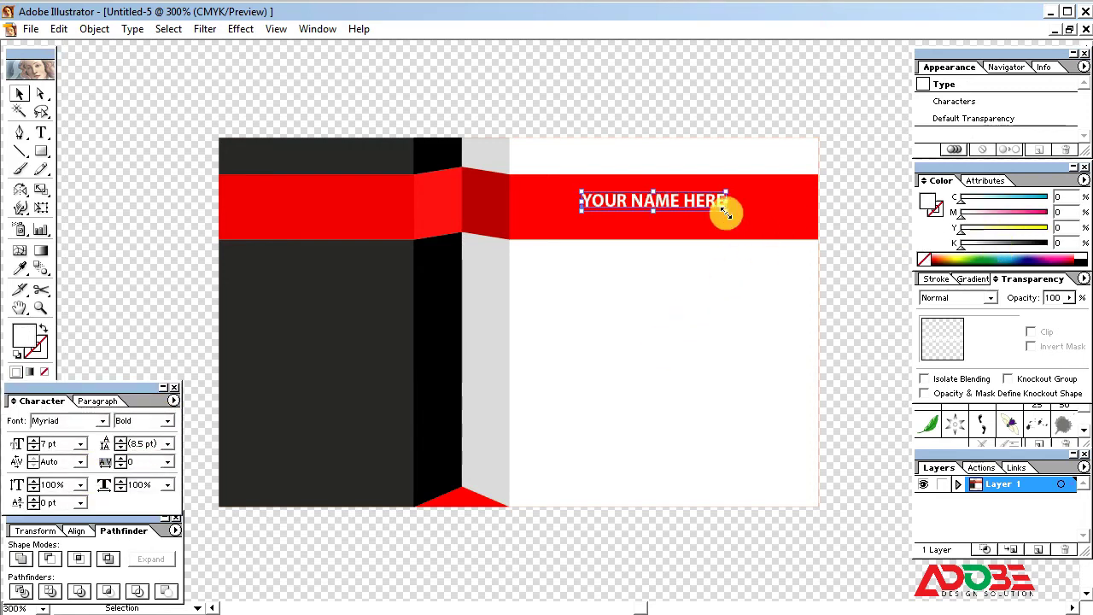
pyautogui.click(32, 441)
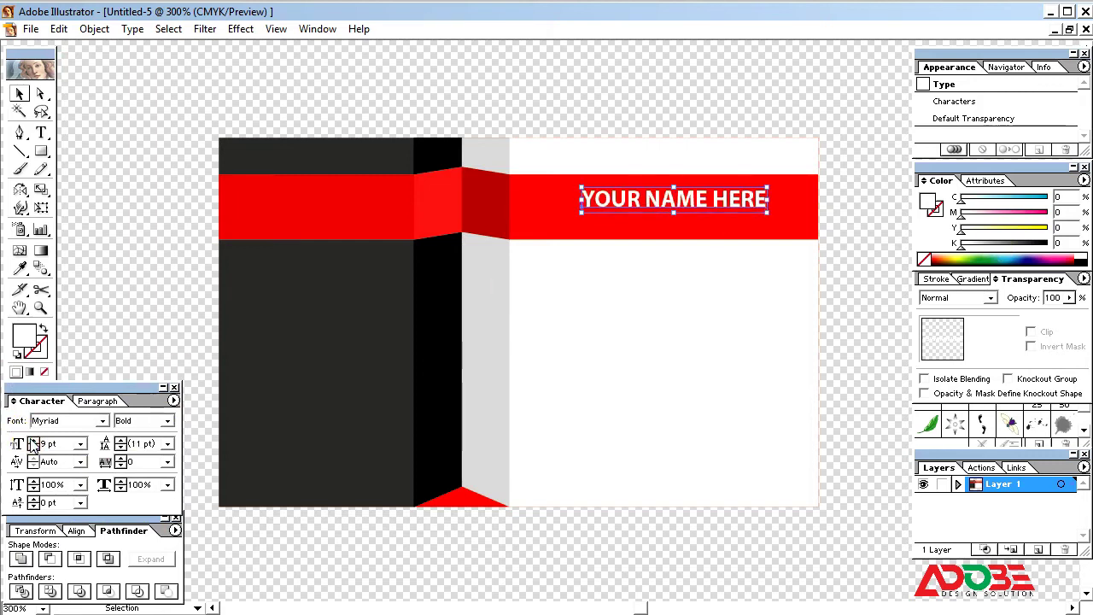
pyautogui.click(33, 442)
pyautogui.moveTo(727, 213); pyautogui.dragTo(686, 207)
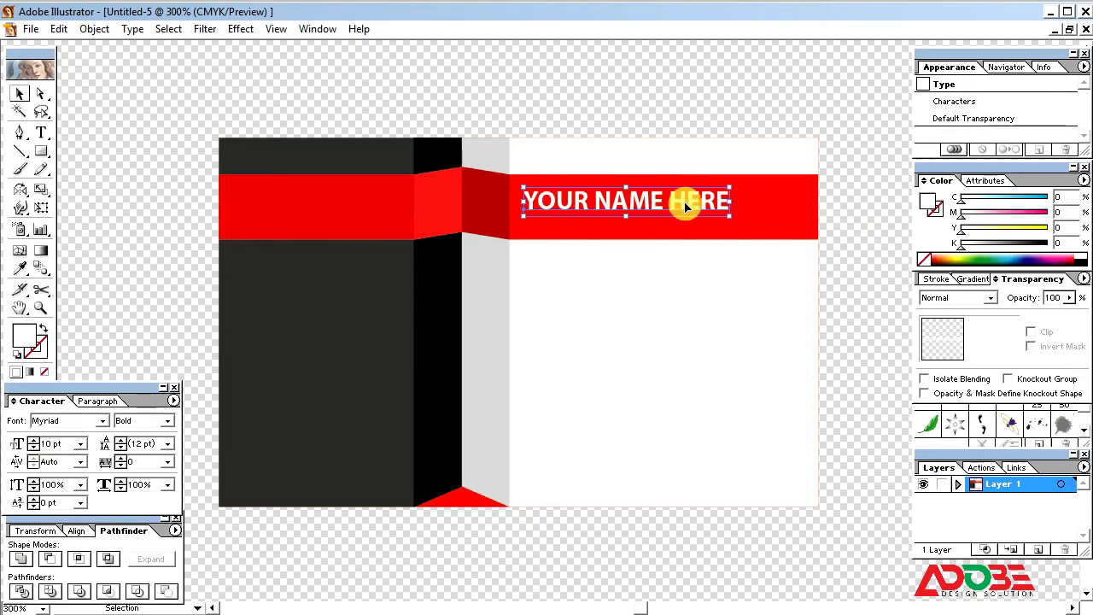
pyautogui.press('Up')
pyautogui.press('Up')
pyautogui.press('Right')
pyautogui.press('Right')
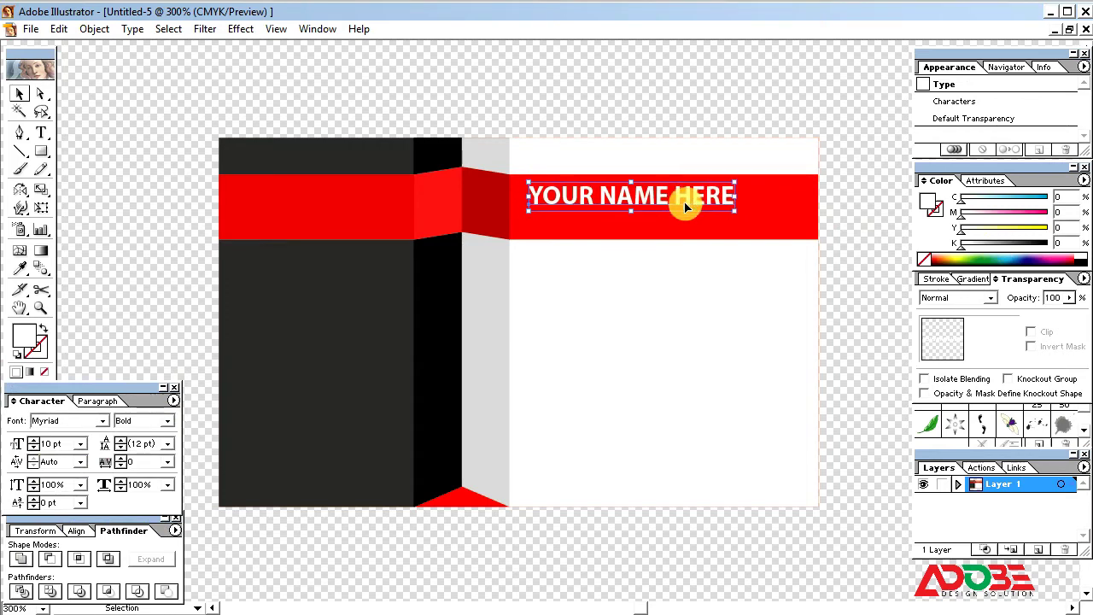
# Duplicate the name line below it as an 8 pt Roman 'Manager' job title.
pyautogui.moveTo(681, 198); pyautogui.dragTo(681, 229)
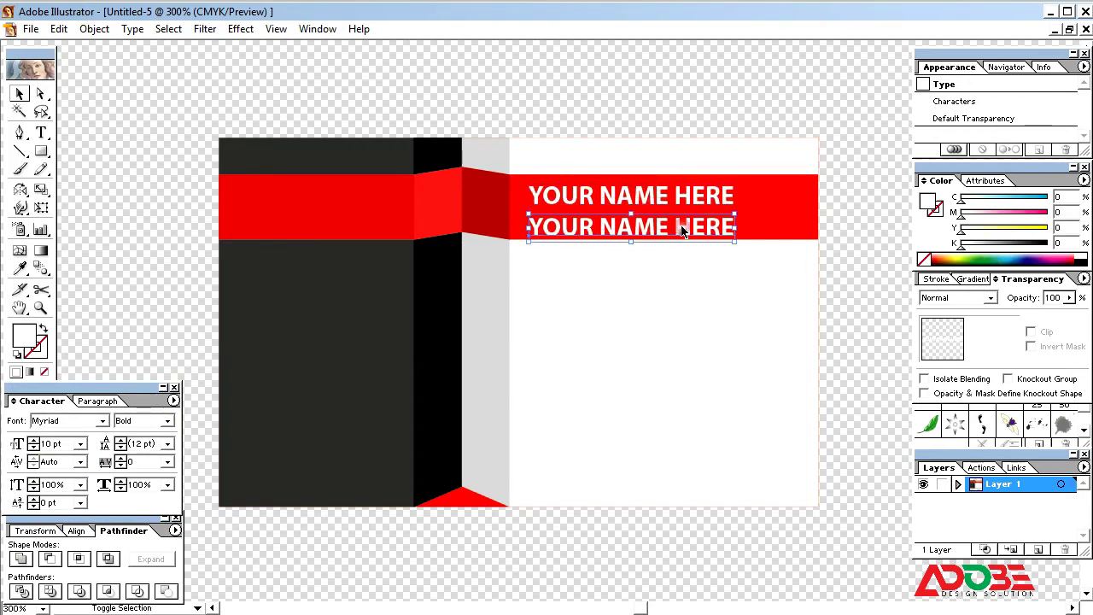
pyautogui.click(31, 449)
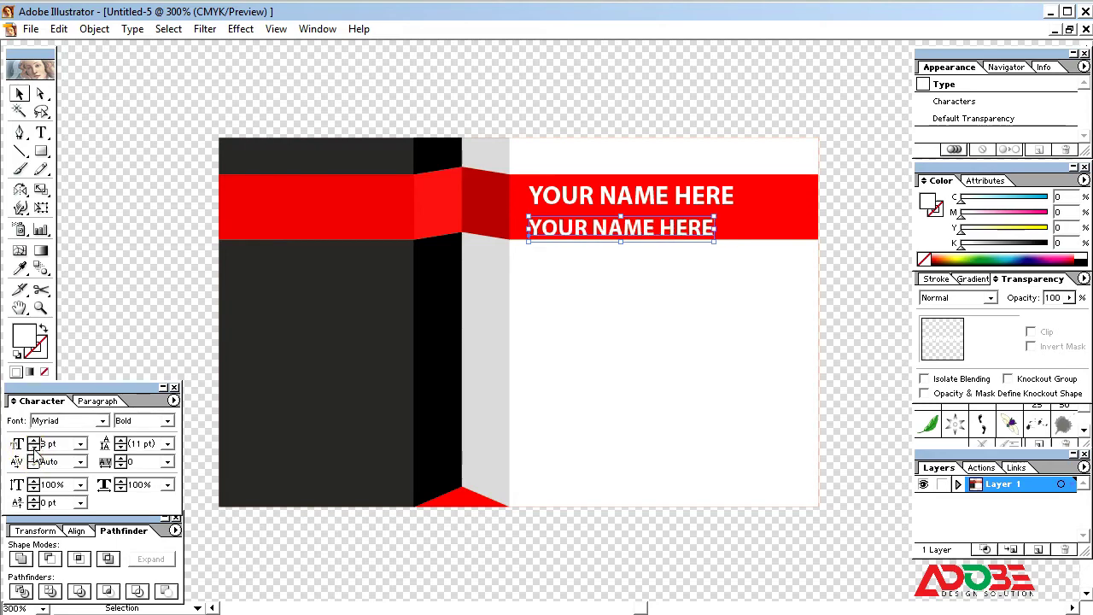
pyautogui.click(171, 421)
pyautogui.click(137, 434)
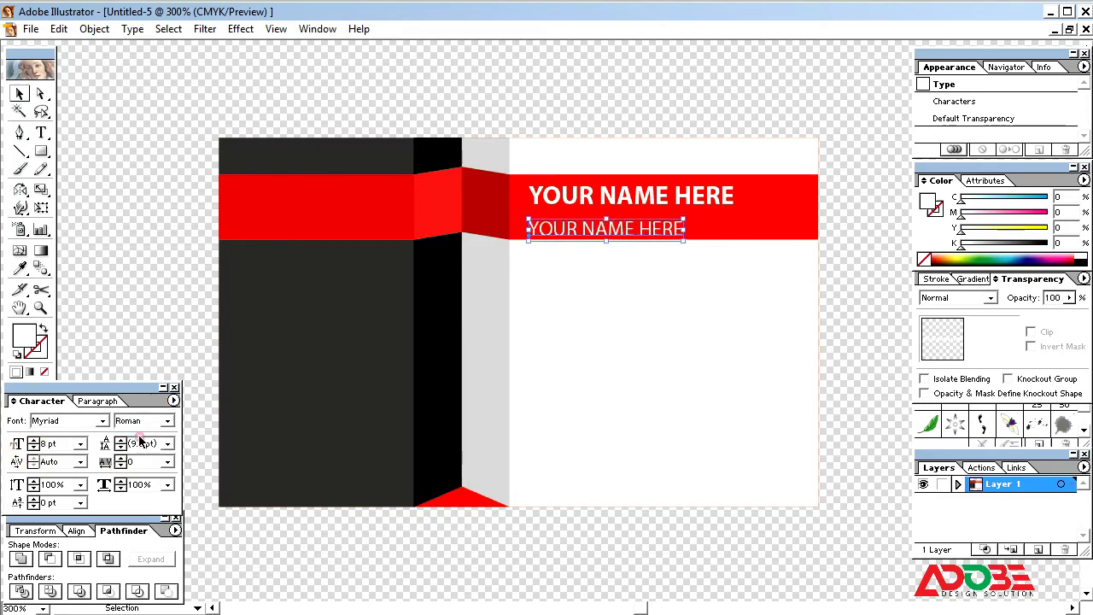
pyautogui.doubleClick(631, 229)
pyautogui.tripleClick(631, 229)
pyautogui.write('MAN')
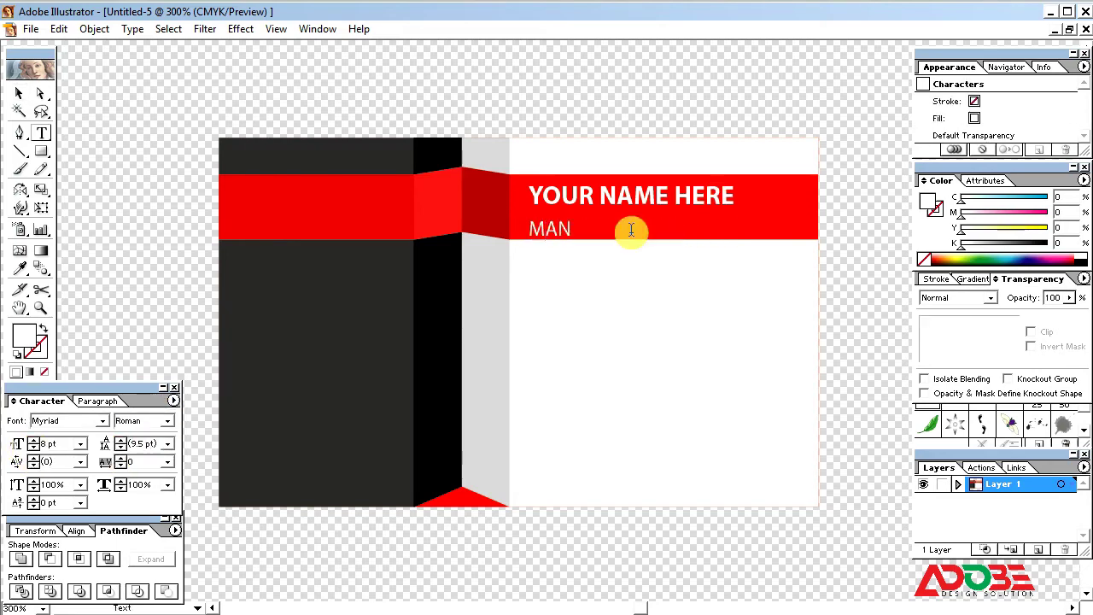
pyautogui.press('Escape')
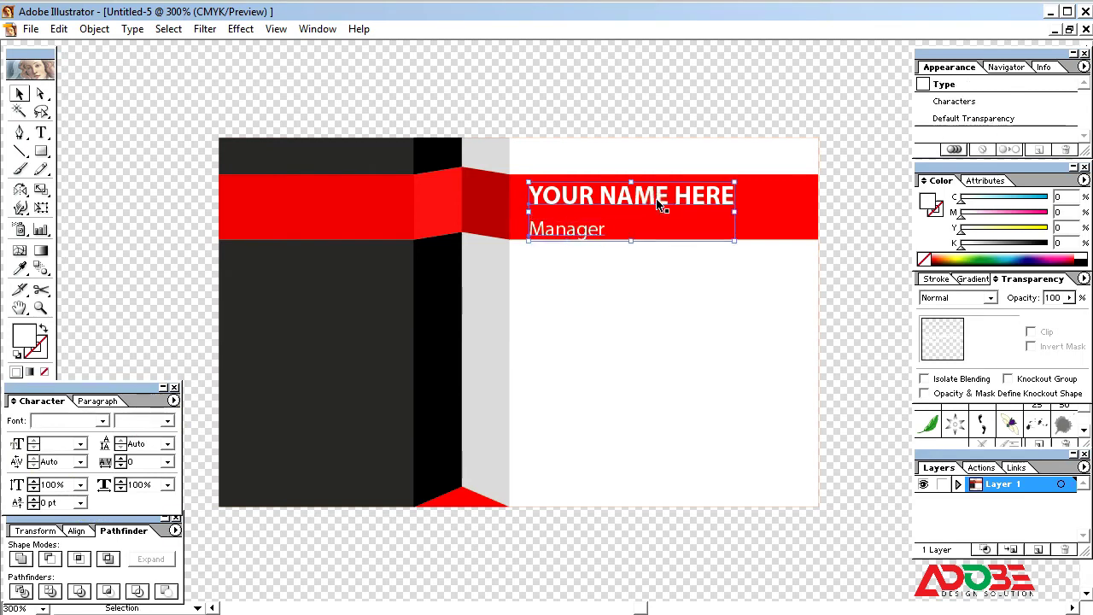
# Right-align Manager with the name and nudge it closer underneath.
pyautogui.click(83, 532)
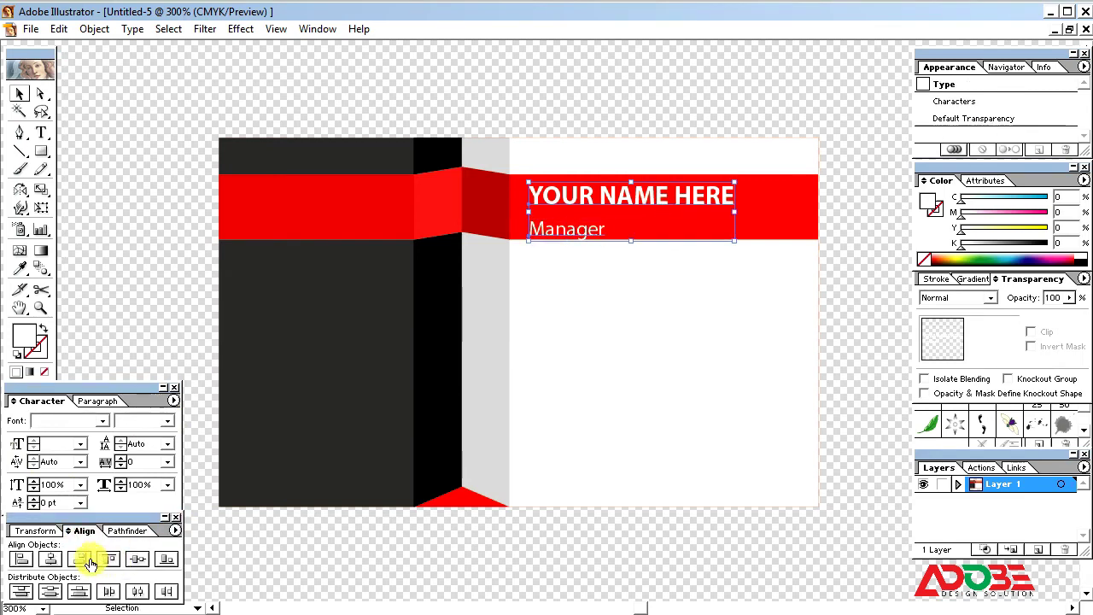
pyautogui.click(79, 559)
pyautogui.click(874, 258)
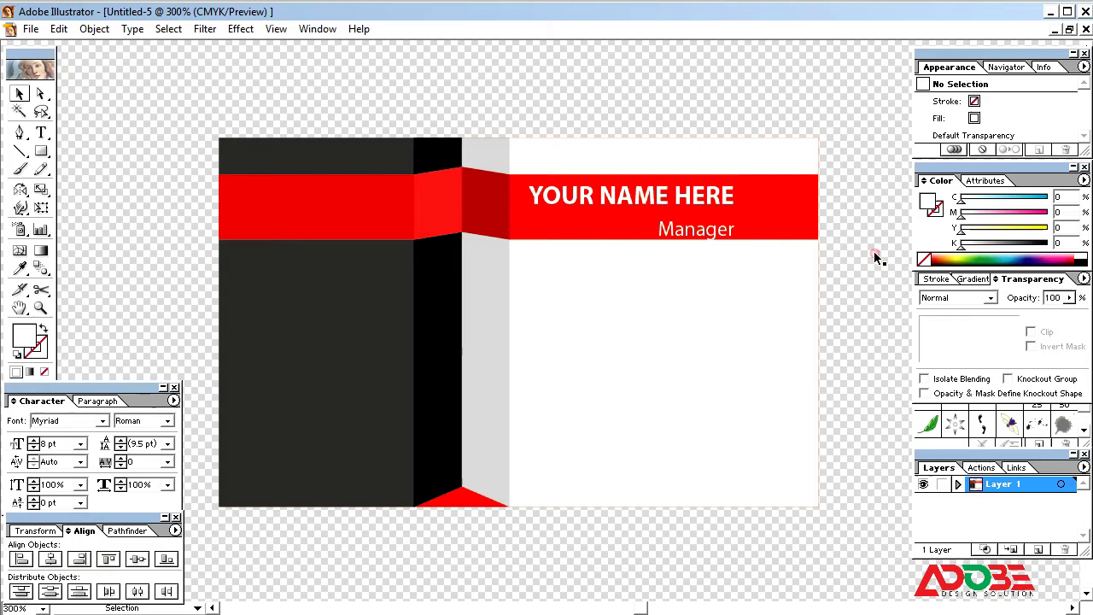
pyautogui.click(721, 233)
pyautogui.press('Up')
pyautogui.press('Up')
pyautogui.press('Up')
pyautogui.click(845, 205)
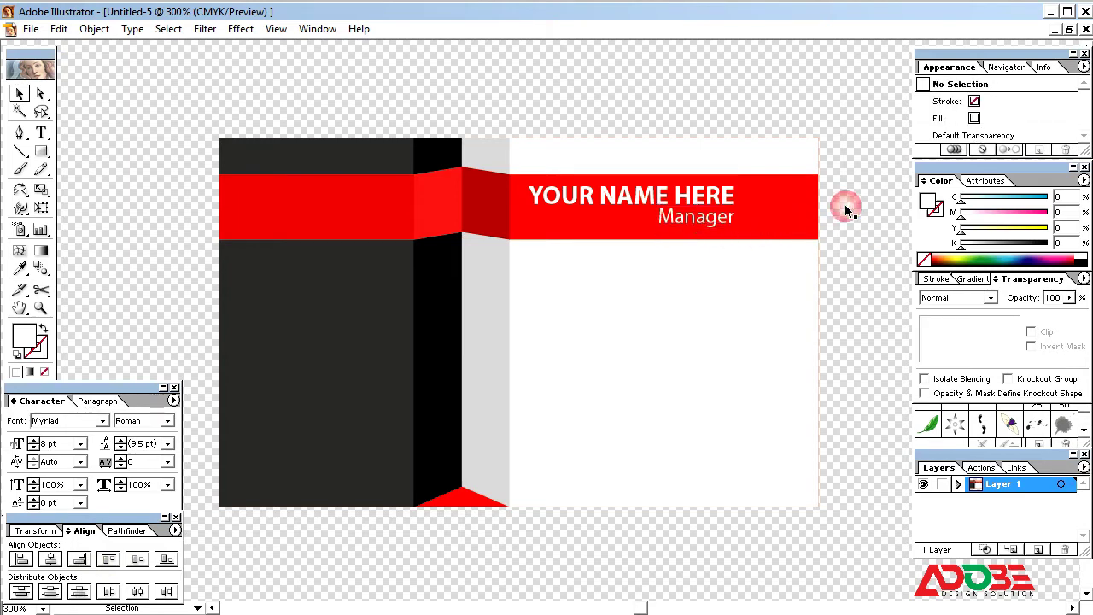
pyautogui.click(712, 220)
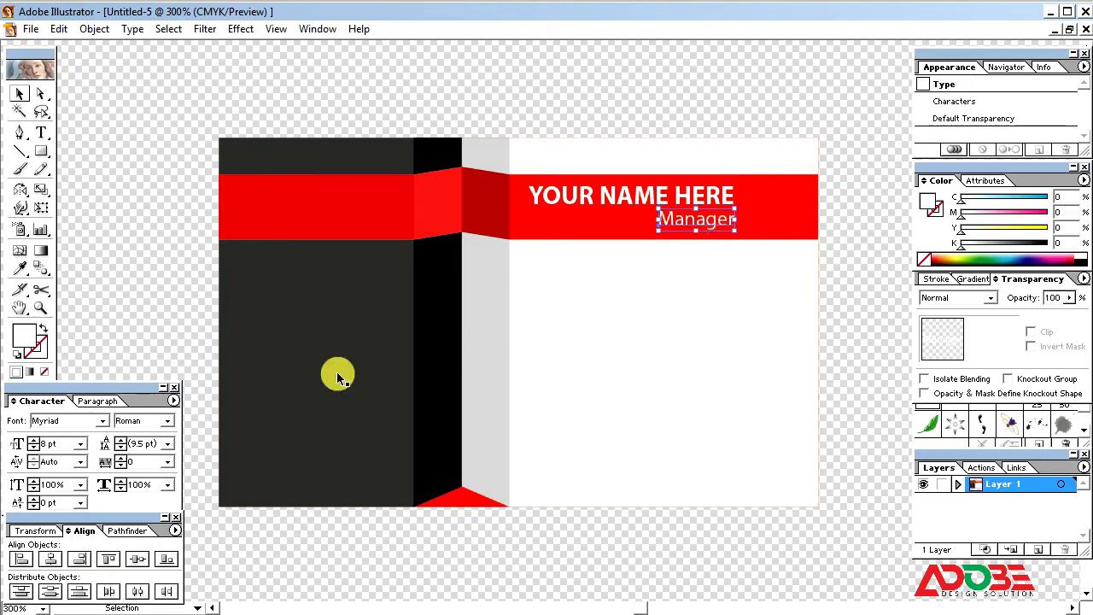
# Try Manager at 7 pt, then settle it at 8 pt nudged neatly under the name.
pyautogui.click(33, 448)
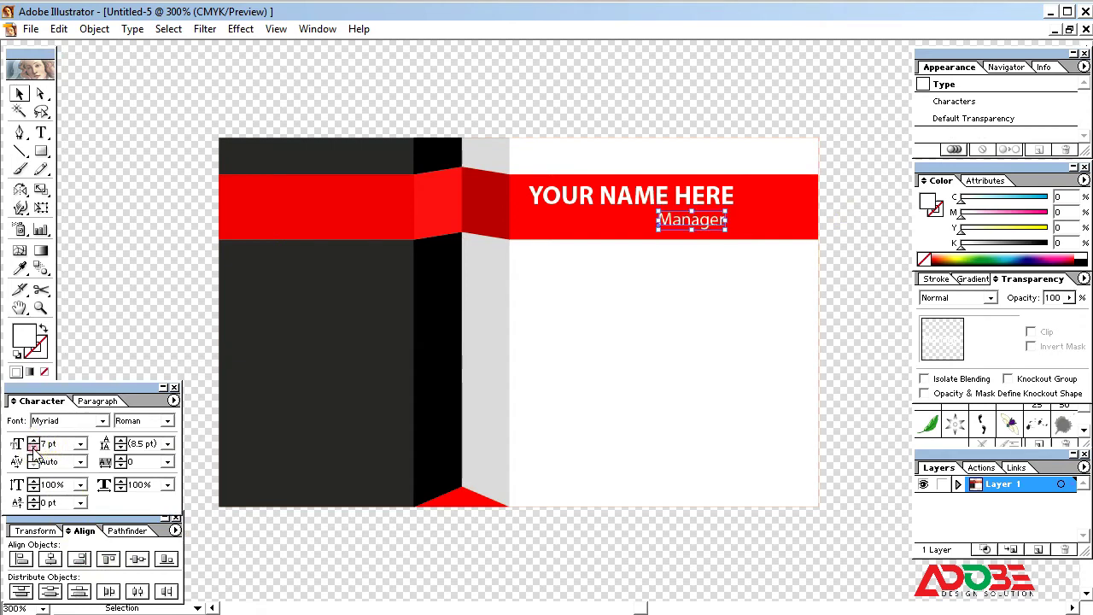
pyautogui.click(858, 245)
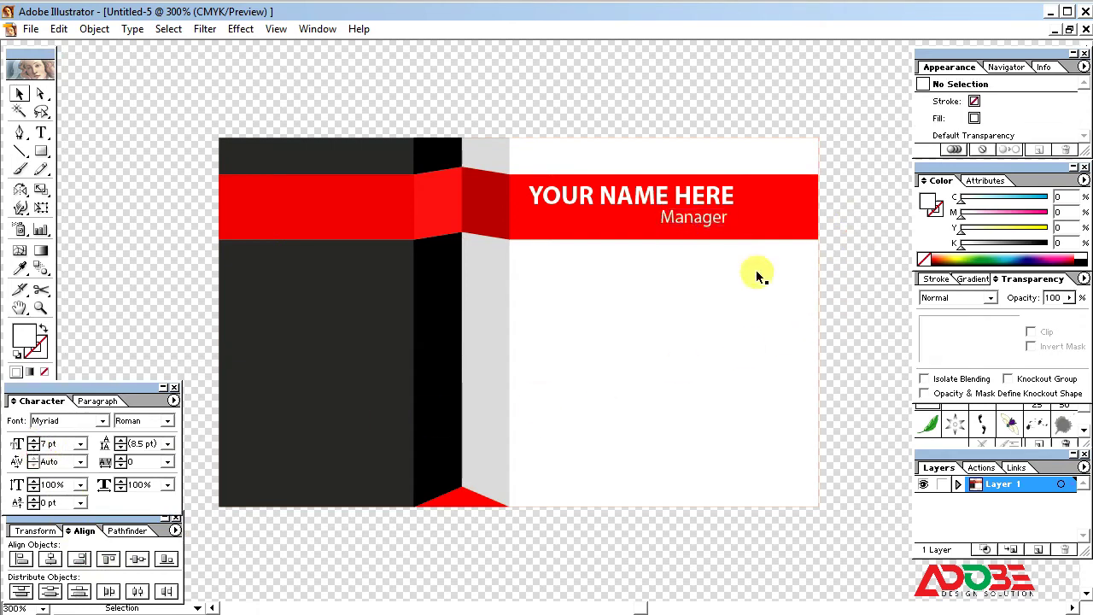
pyautogui.moveTo(705, 215); pyautogui.dragTo(708, 214)
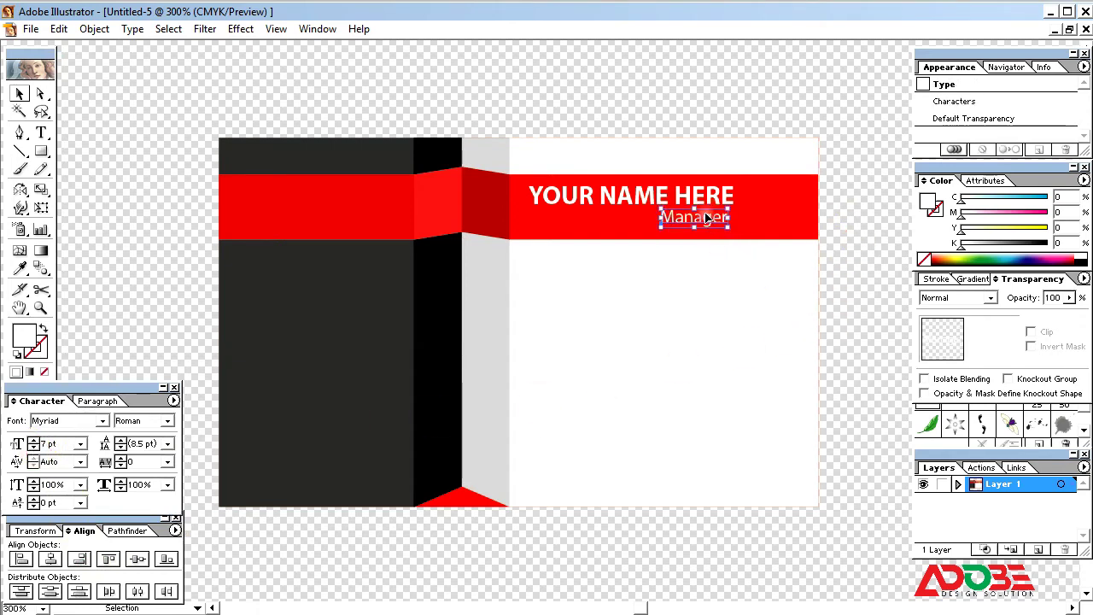
pyautogui.click(33, 440)
pyautogui.press('Left')
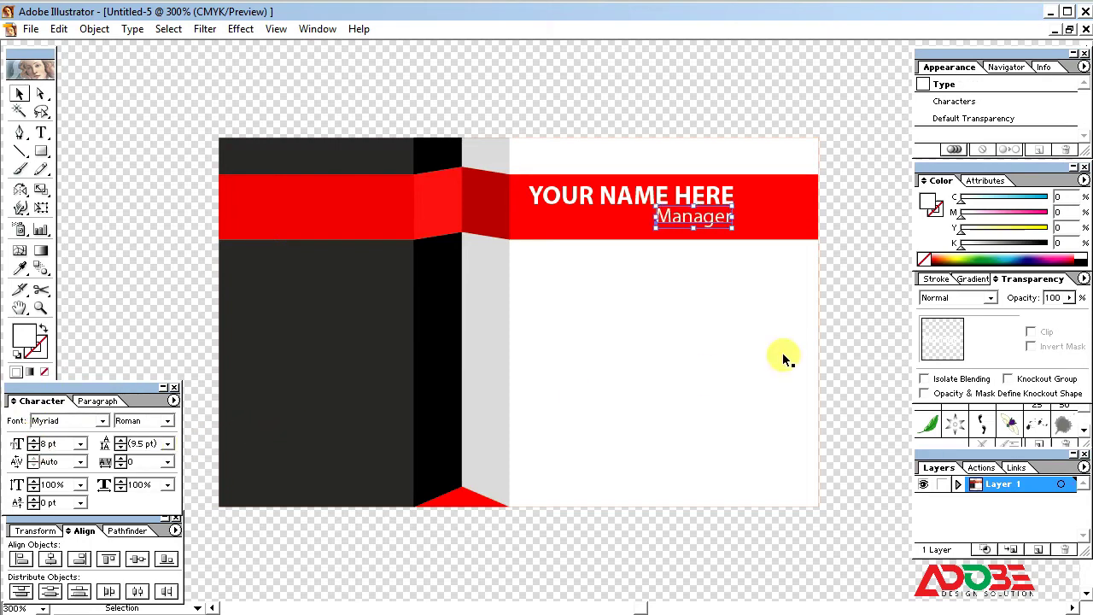
pyautogui.press('Down')
pyautogui.click(713, 267)
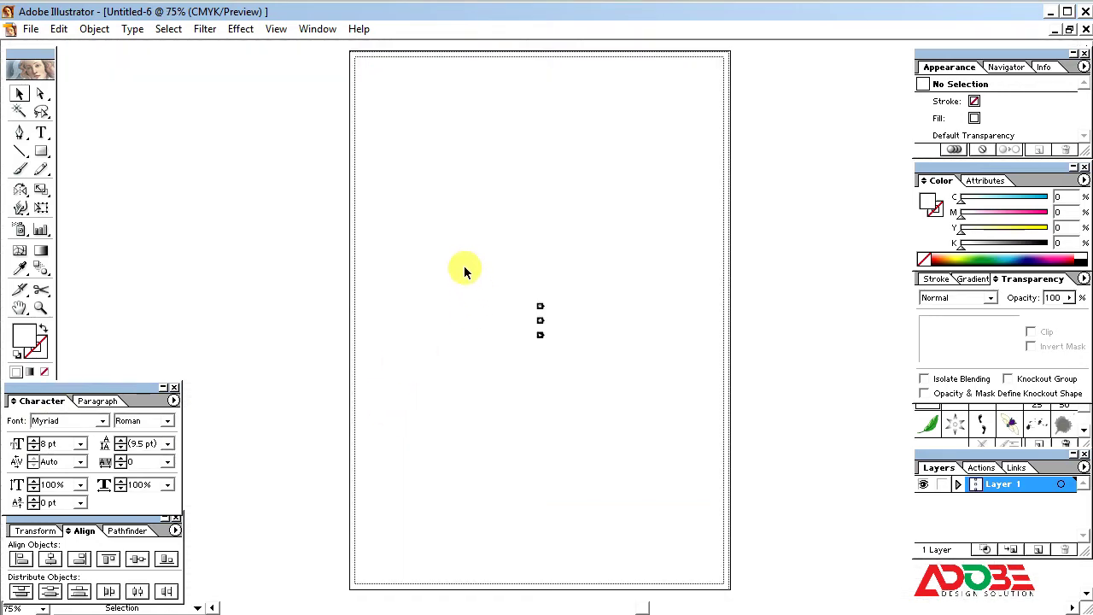
# Move the phone, home and cursor icons from Untitled-6 onto the card's white area.
pyautogui.moveTo(464, 265); pyautogui.dragTo(577, 415)
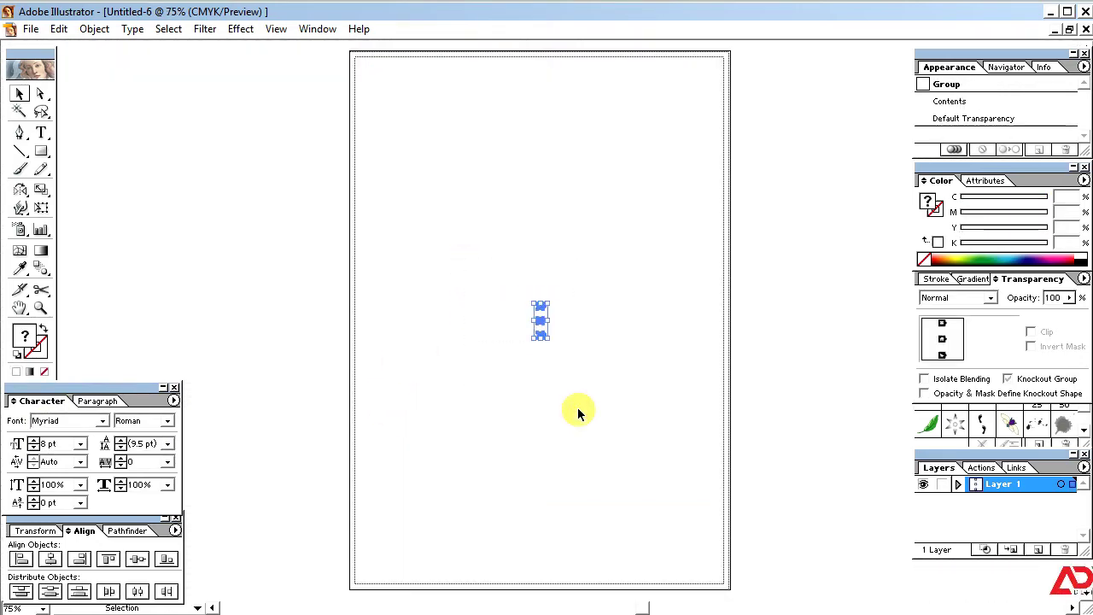
pyautogui.press('Delete')
pyautogui.hotkey('ctrl', 'w')
pyautogui.click(567, 352)
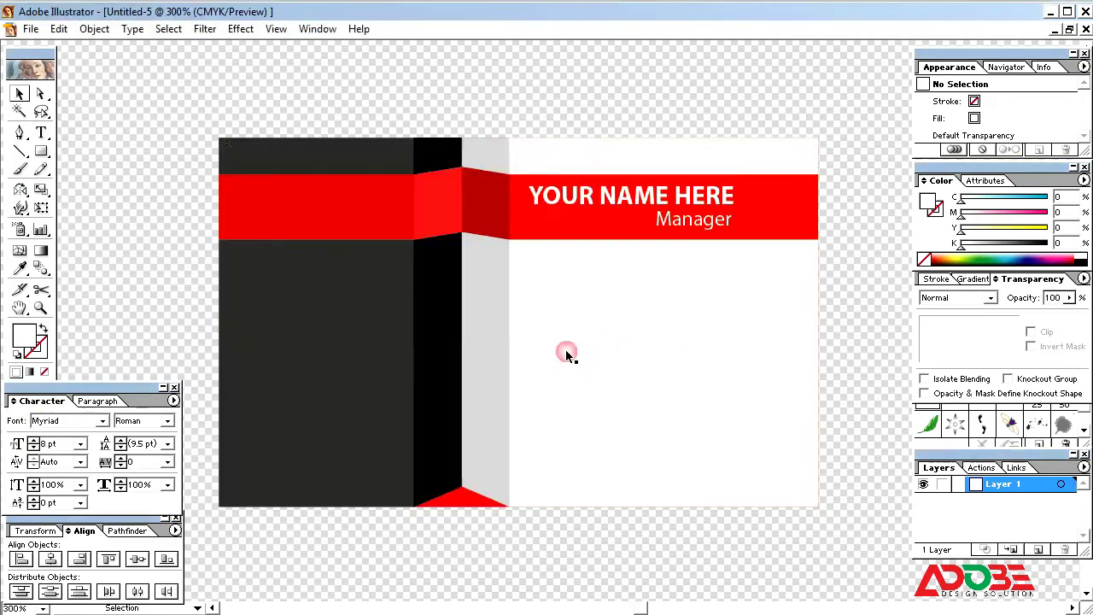
pyautogui.hotkey('ctrl', 'v')
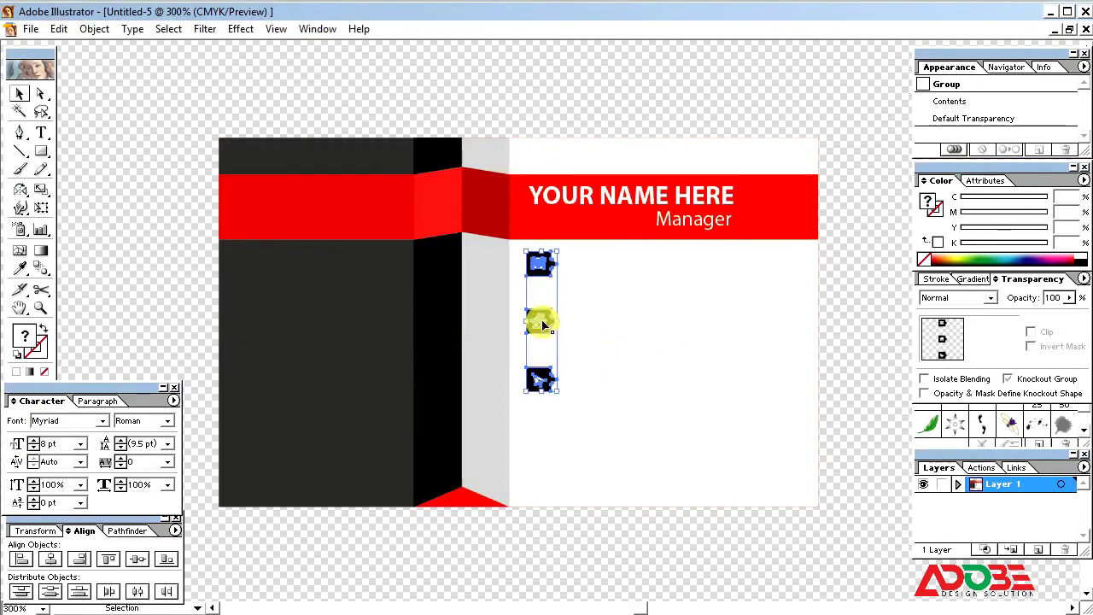
pyautogui.moveTo(545, 324); pyautogui.dragTo(557, 340)
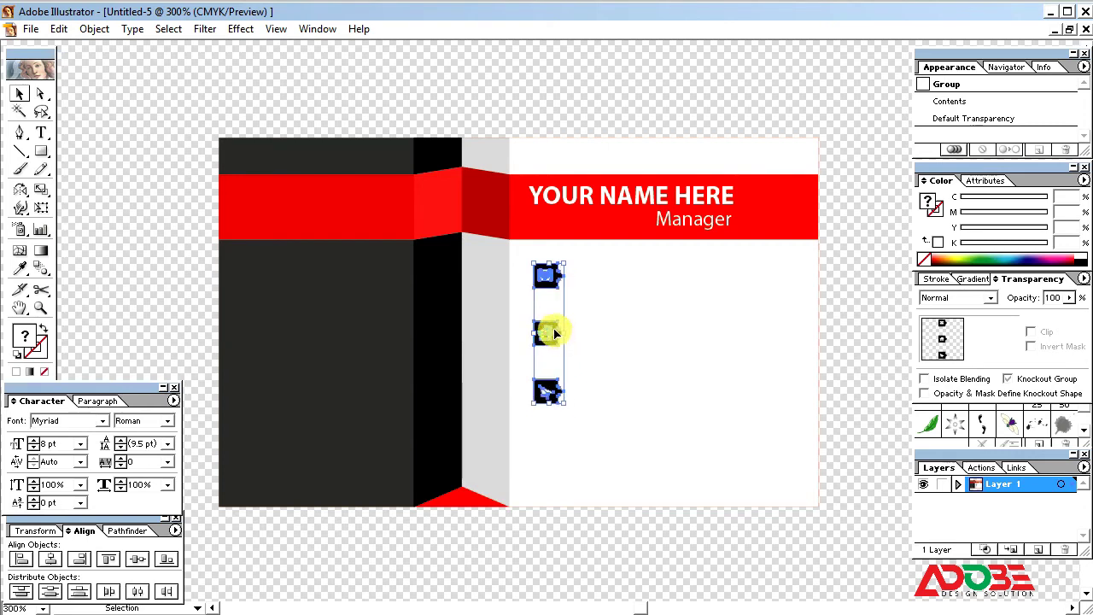
pyautogui.click(836, 279)
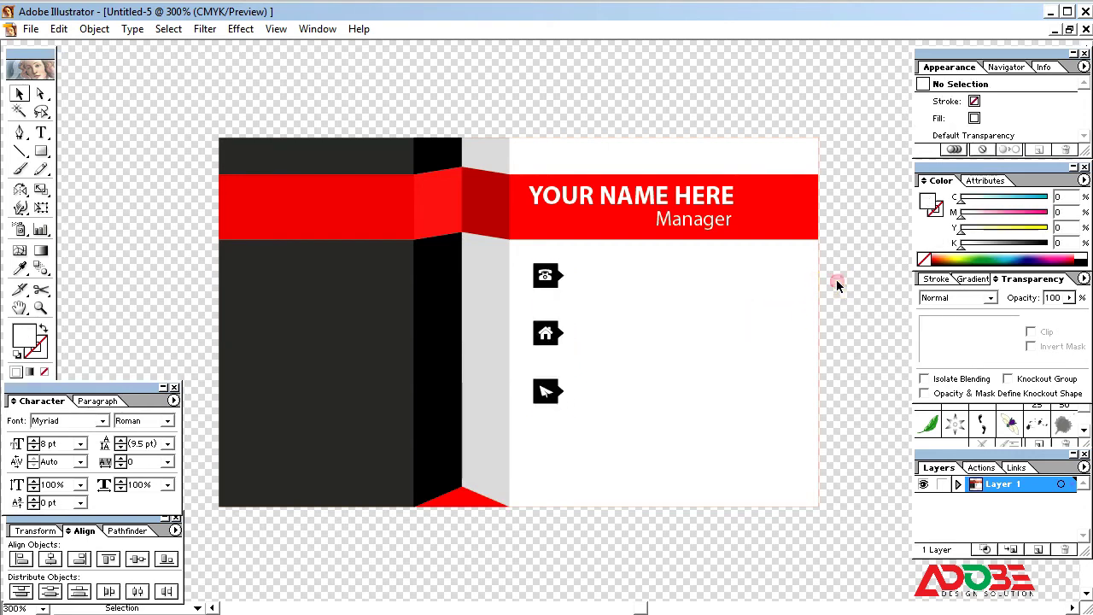
# Type two phone numbers beside the phone icon.
pyautogui.click(41, 135)
pyautogui.click(584, 277)
pyautogui.write('sdfs')
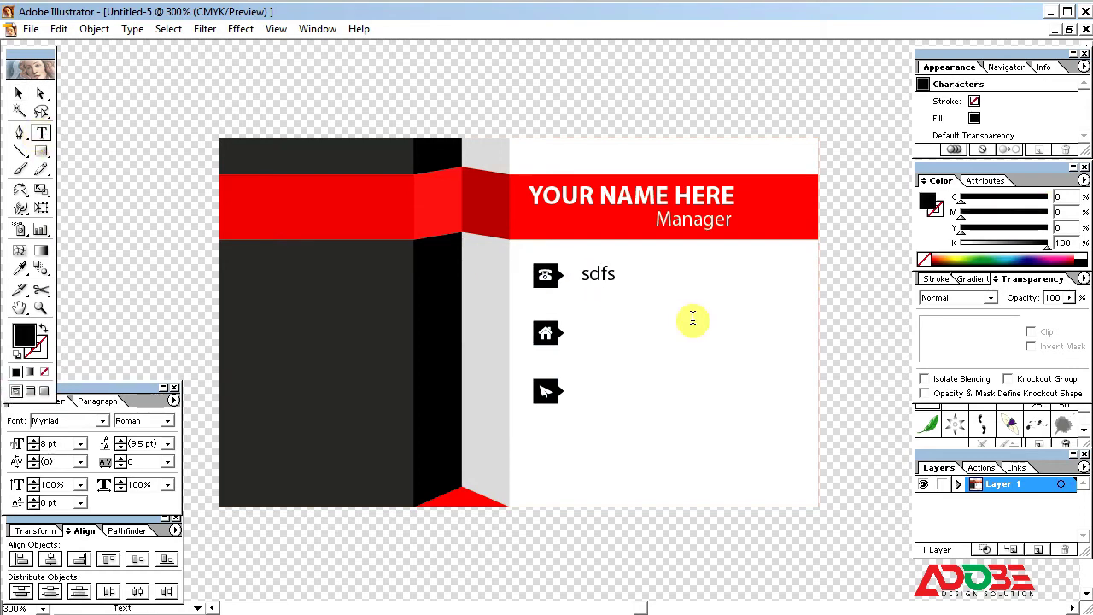
pyautogui.hotkey('ctrl', 'a')
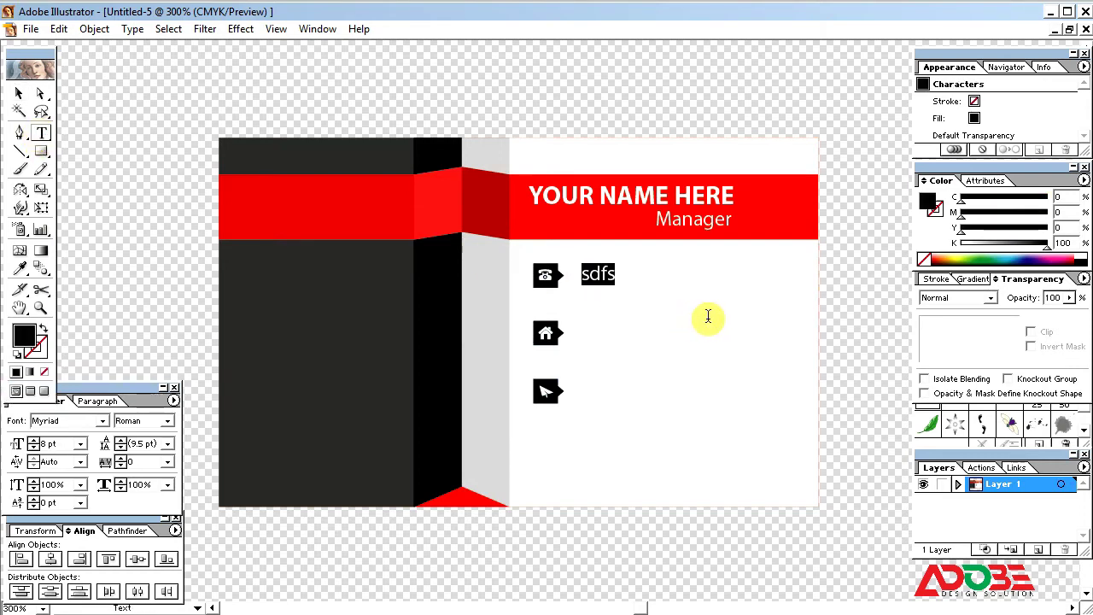
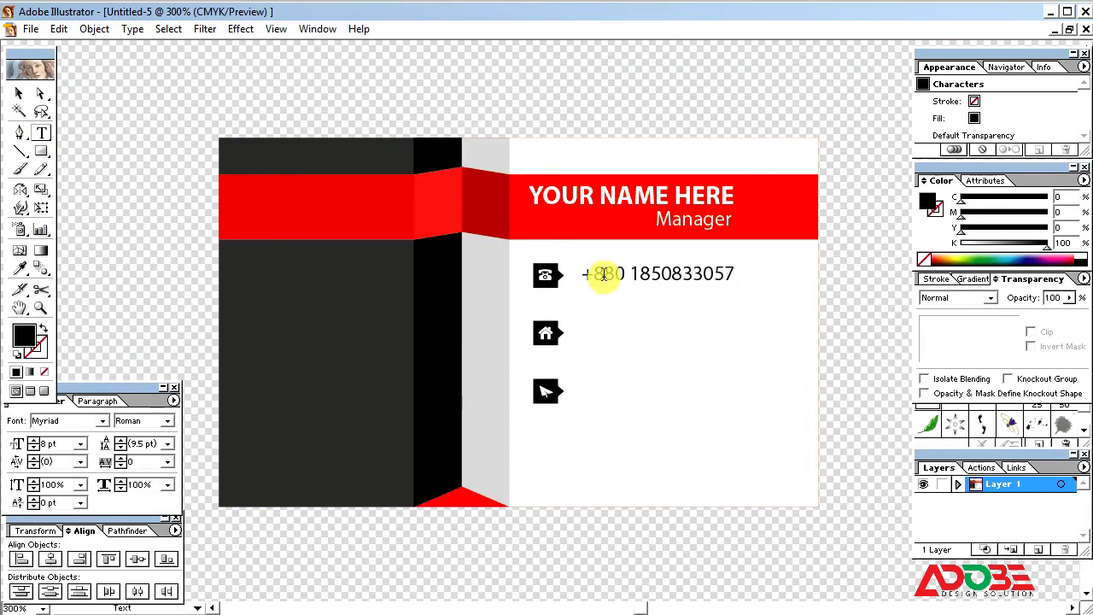
pyautogui.press('Return')
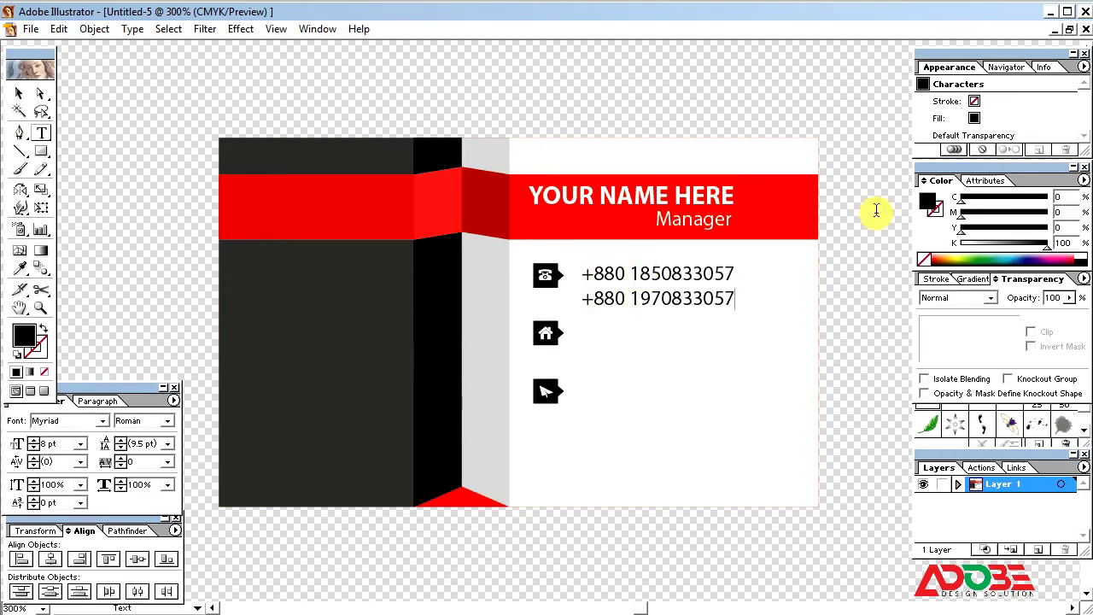
# Duplicate the phone text beside the house icon as a two-line address starting 'your Village here'.
pyautogui.moveTo(712, 305); pyautogui.dragTo(664, 353)
pyautogui.click(725, 344)
pyautogui.hotkey('ctrl', 'a')
pyautogui.write('yo')
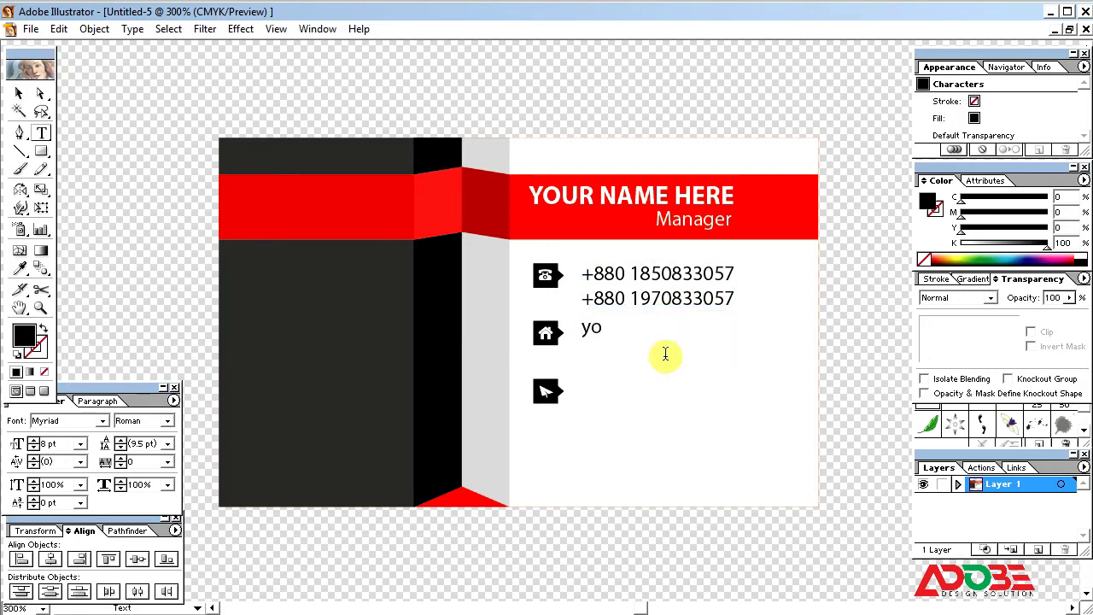
pyautogui.write('ur Village here')
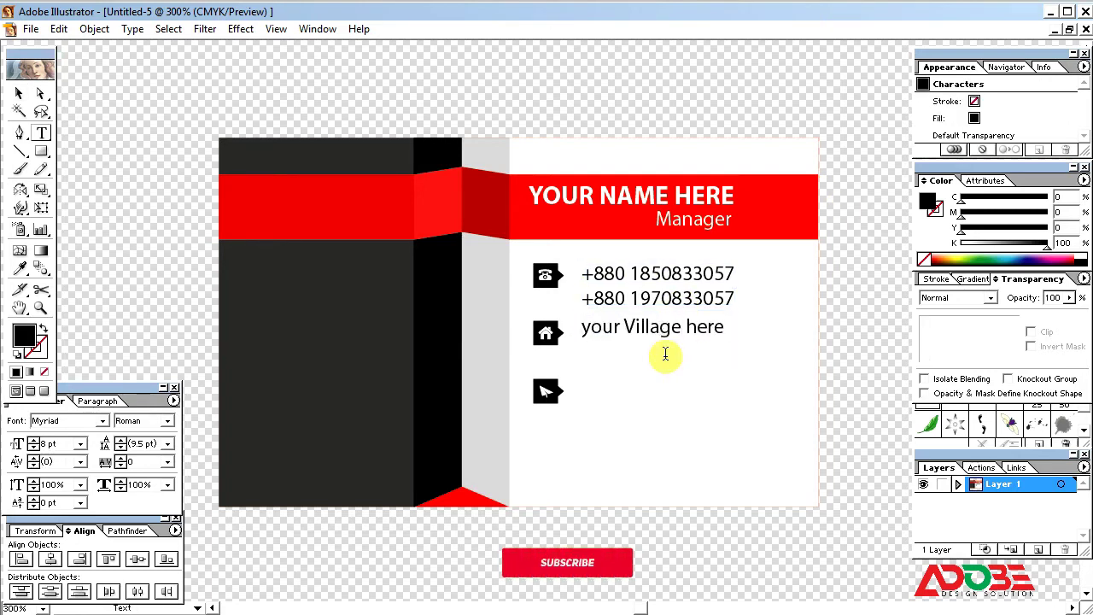
pyautogui.press('Return')
pyautogui.write('permant addes')
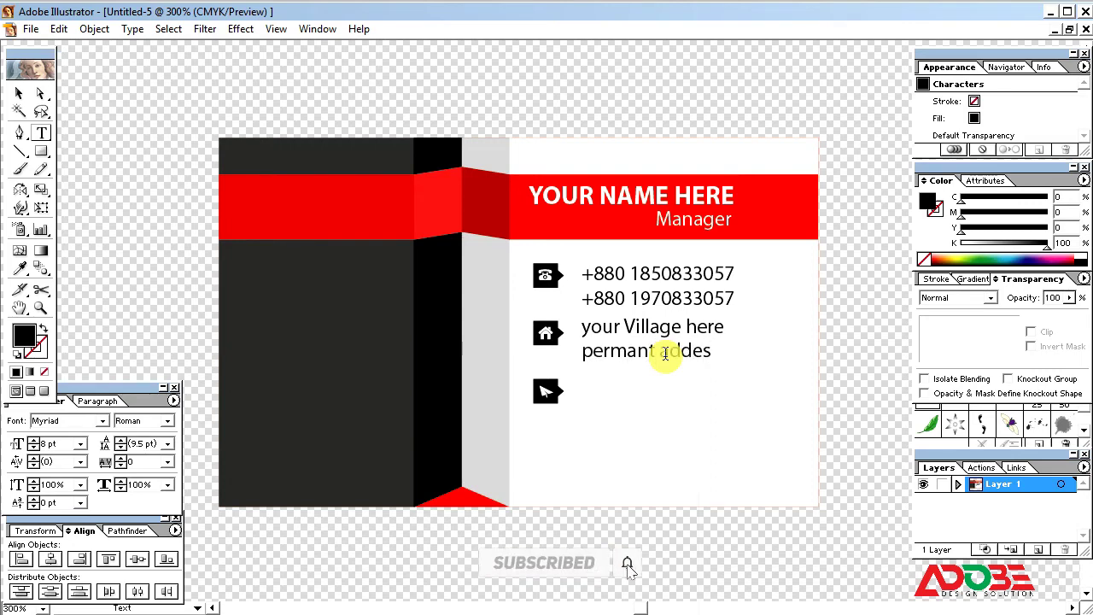
# Duplicate the address text beside the arrow icon and retype it as the email and website lines.
pyautogui.moveTo(666, 354); pyautogui.dragTo(654, 386)
pyautogui.click(655, 410)
pyautogui.hotkey('ctrl', 'a')
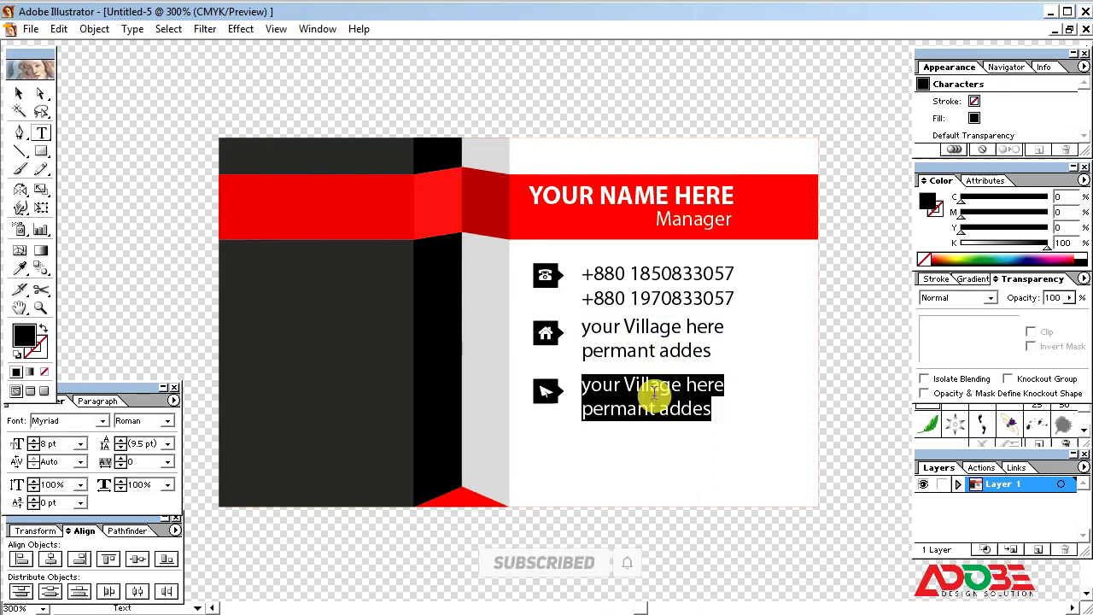
pyautogui.write('yourwebside.')
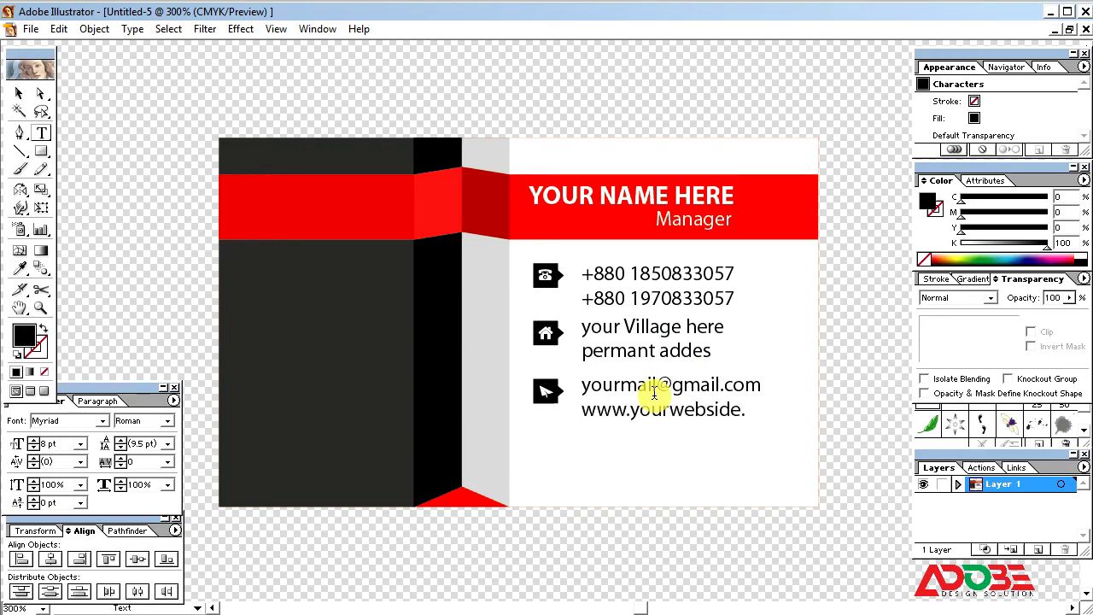
pyautogui.write('com')
pyautogui.press('Escape')
pyautogui.click(546, 393)
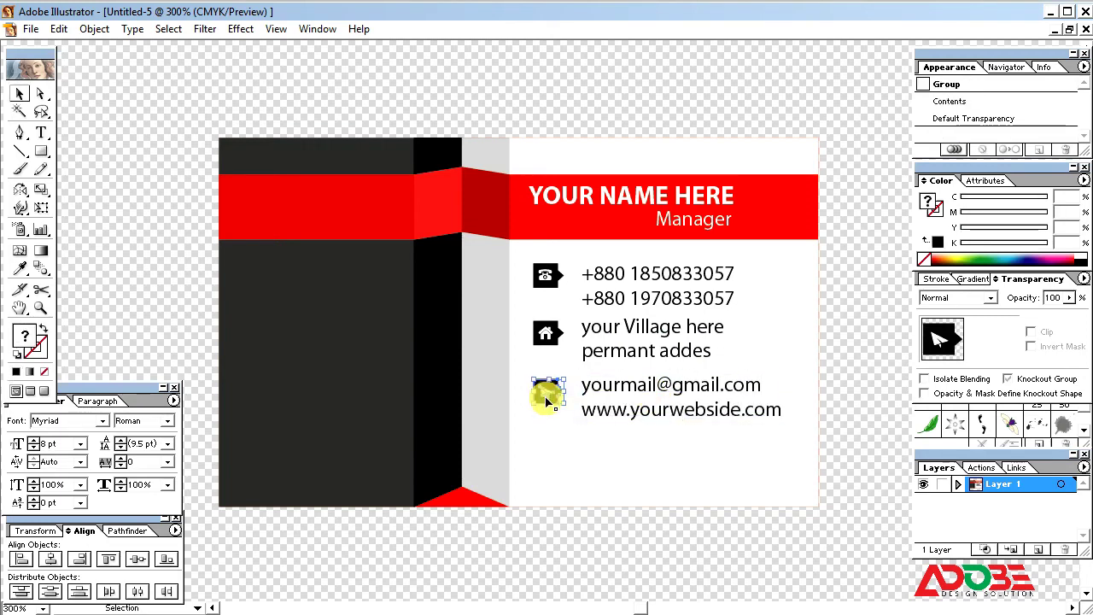
# Space the phone, house and email icons evenly.
pyautogui.click(549, 337)
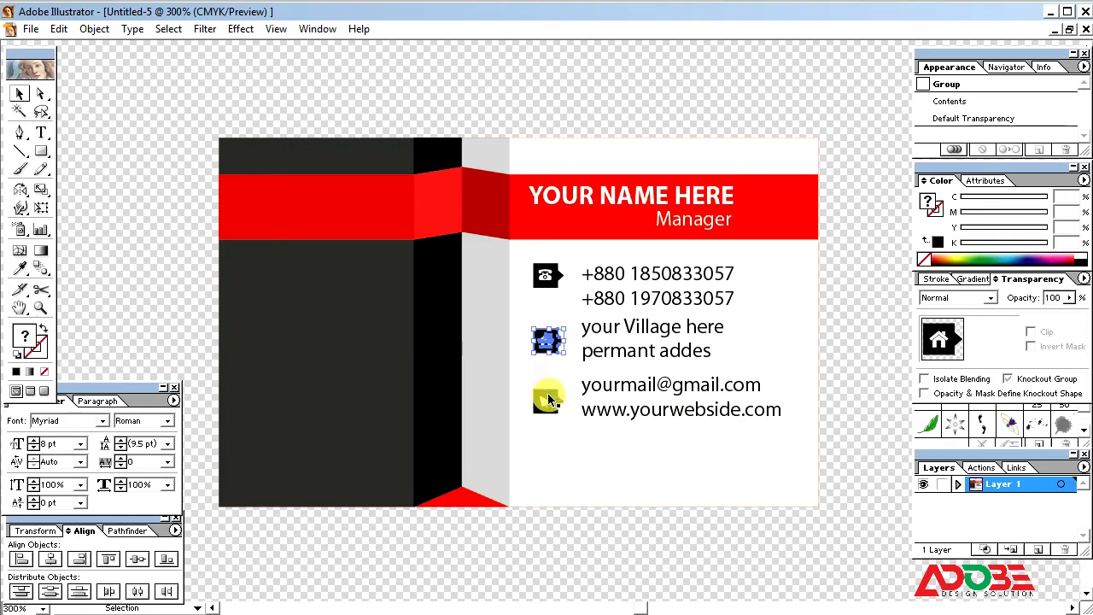
pyautogui.keyDown('shift'); pyautogui.click(549, 399); pyautogui.keyUp('shift')
pyautogui.keyDown('shift'); pyautogui.click(547, 275); pyautogui.keyUp('shift')
pyautogui.click(53, 591)
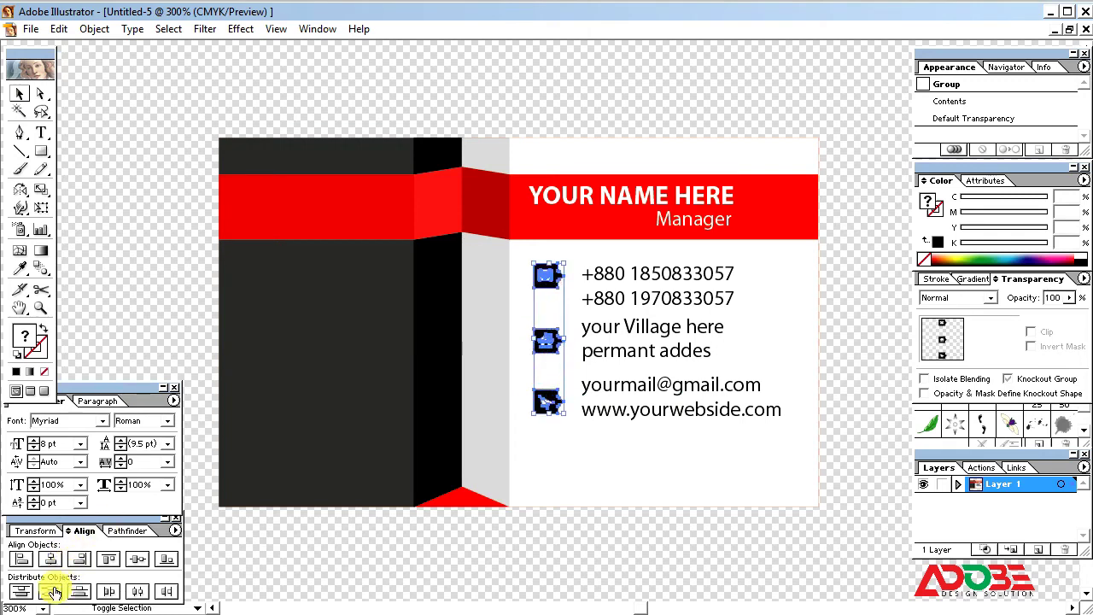
pyautogui.click(840, 311)
# Nudge the phone, address and email text blocks into line beside their icons.
pyautogui.click(656, 298)
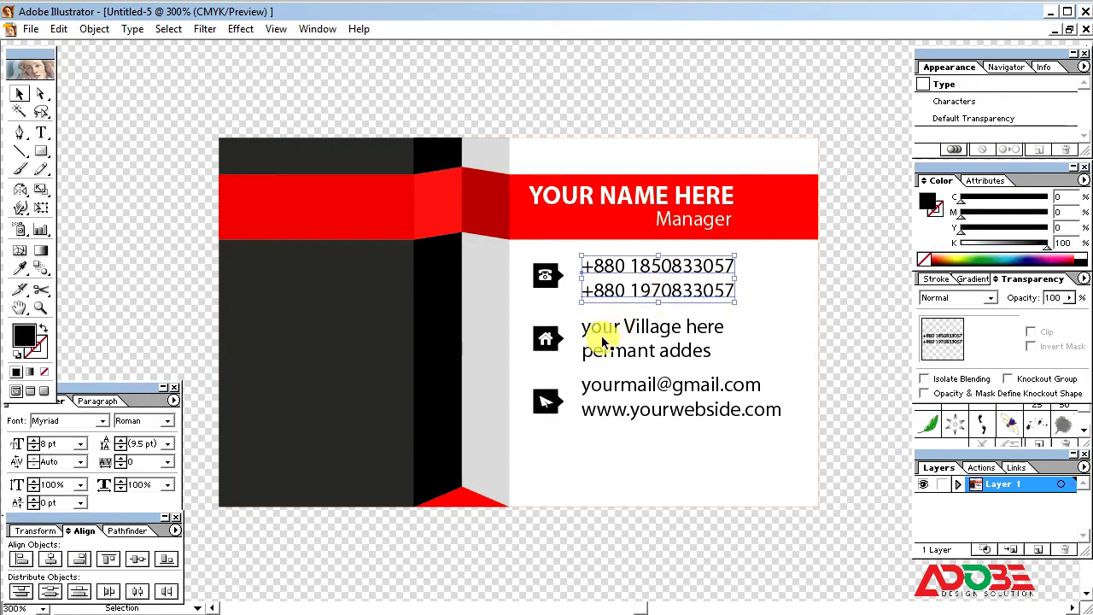
pyautogui.press('Left')
pyautogui.press('Up')
pyautogui.click(622, 346)
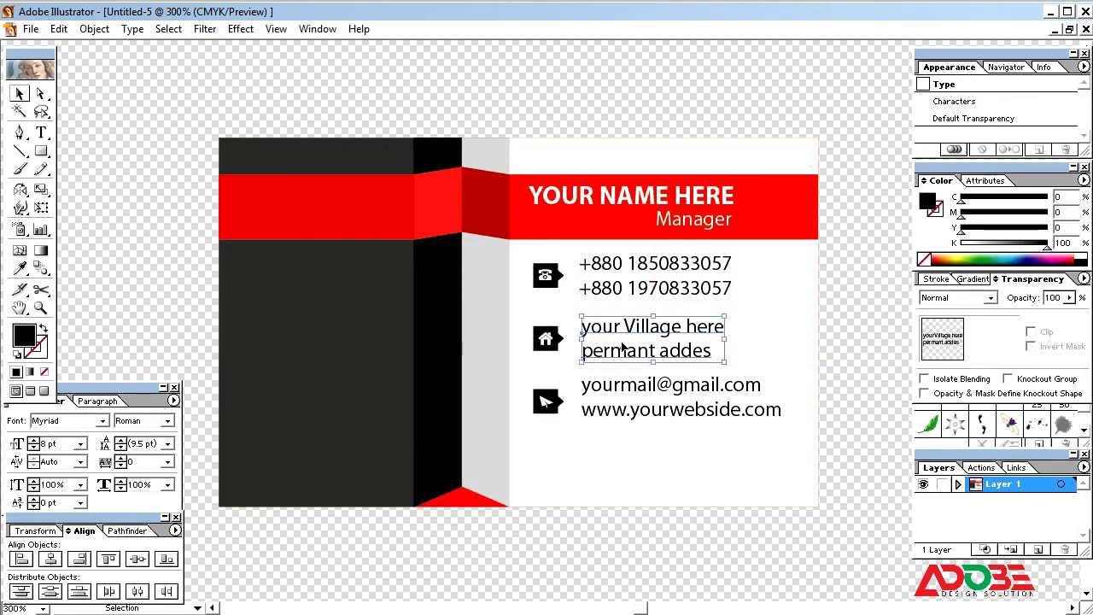
pyautogui.press('Up')
pyautogui.click(608, 386)
pyautogui.press('Down')
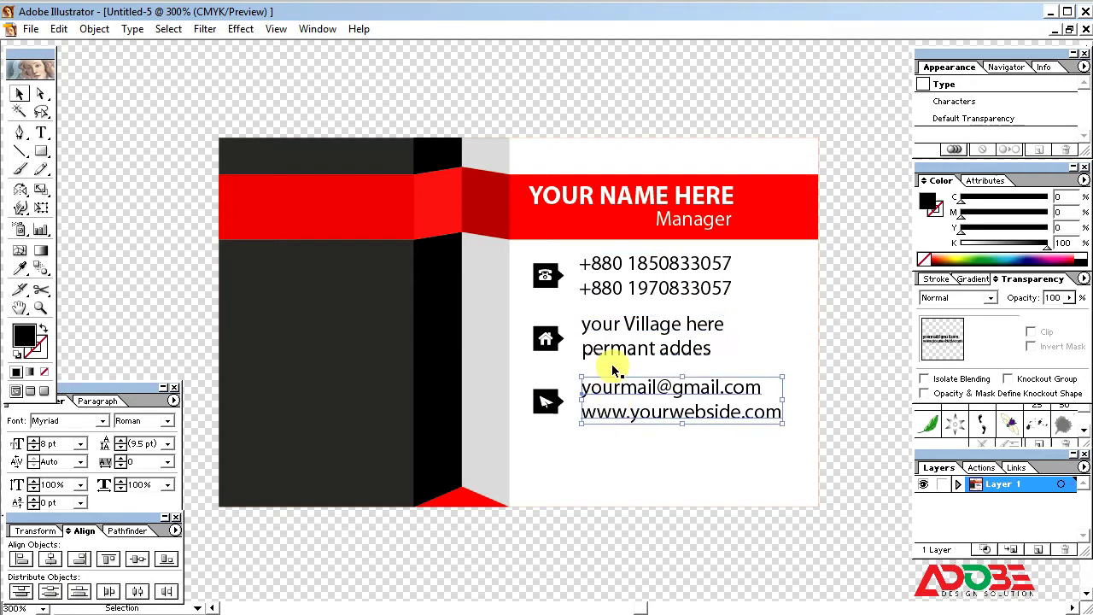
# Reduce all the contact text to 7 pt and shift it slightly left and down.
pyautogui.keyDown('shift'); pyautogui.click(624, 340); pyautogui.keyUp('shift')
pyautogui.keyDown('shift'); pyautogui.click(602, 289); pyautogui.keyUp('shift')
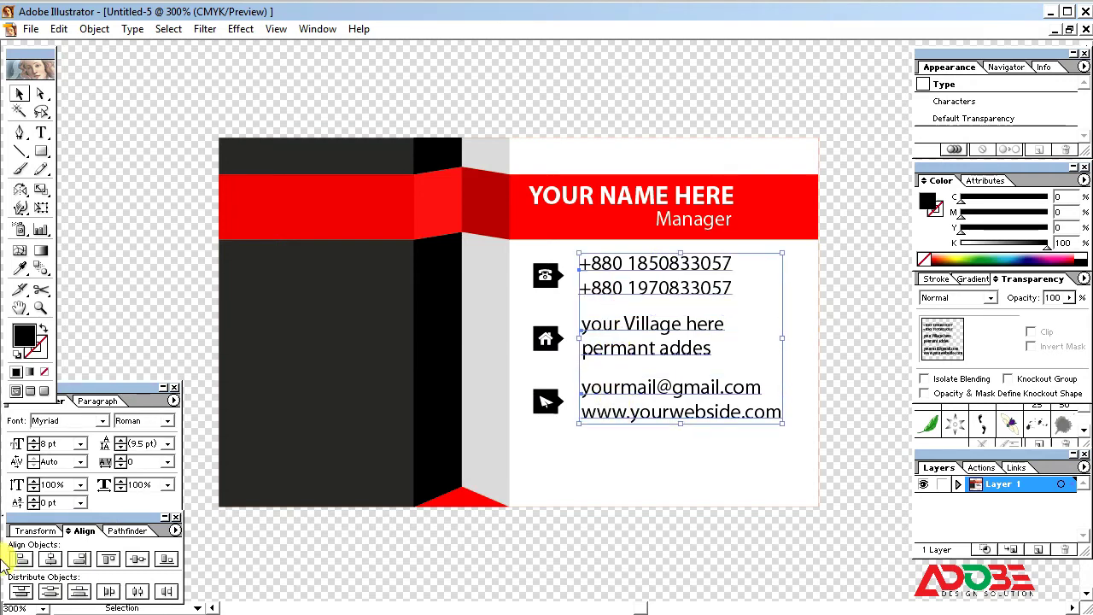
pyautogui.click(32, 447)
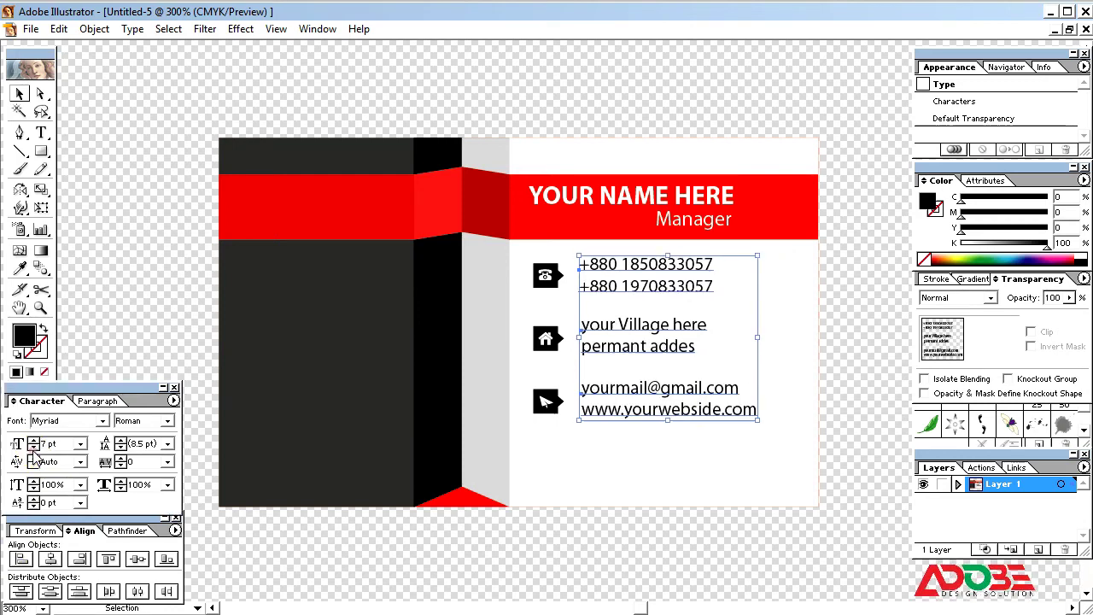
pyautogui.press('Left')
pyautogui.press('Left')
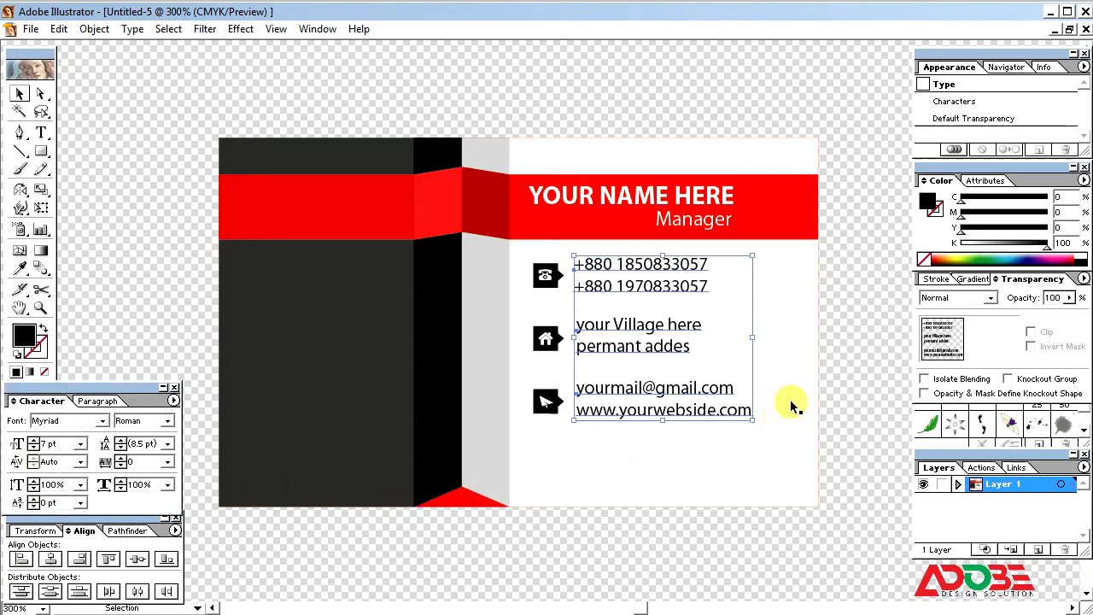
pyautogui.press('Down')
pyautogui.click(845, 361)
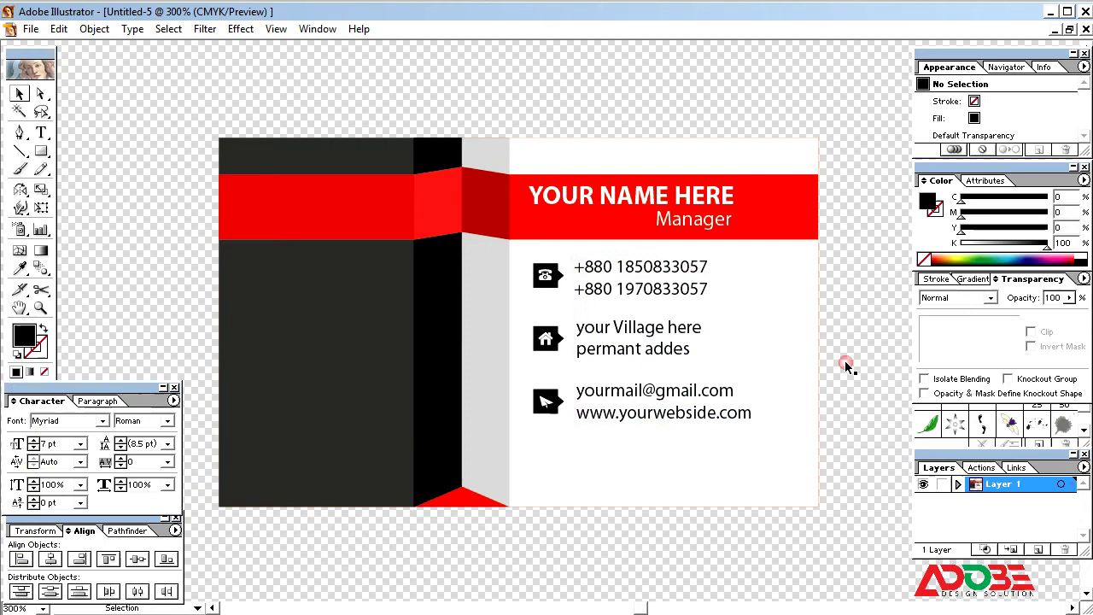
# Nudge the village address text down one step to sit between phone and email lines.
pyautogui.click(630, 333)
pyautogui.click(593, 411)
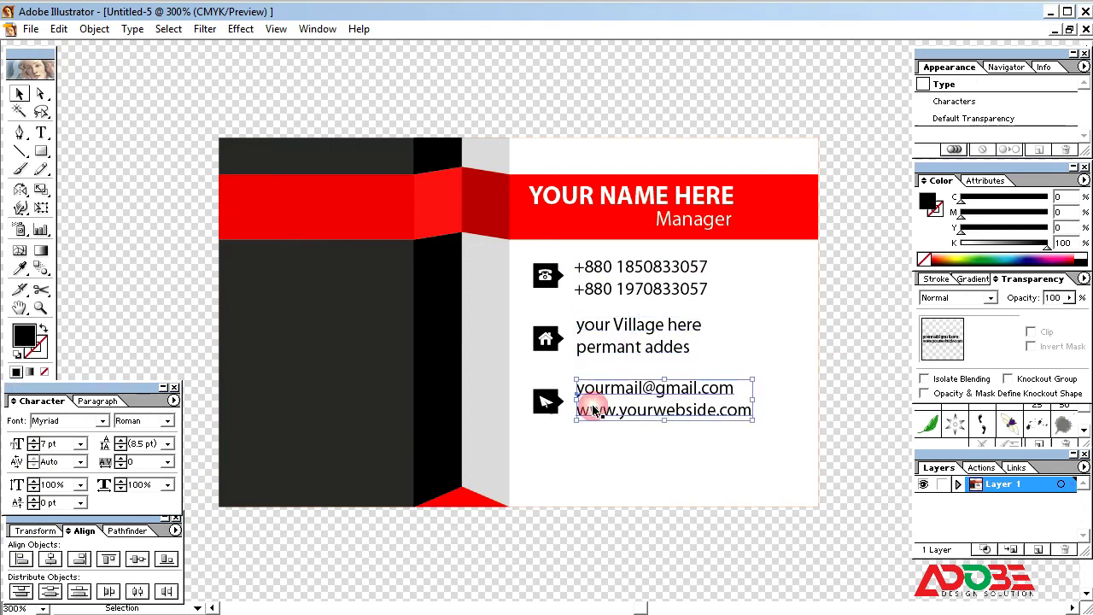
pyautogui.click(889, 369)
pyautogui.click(596, 349)
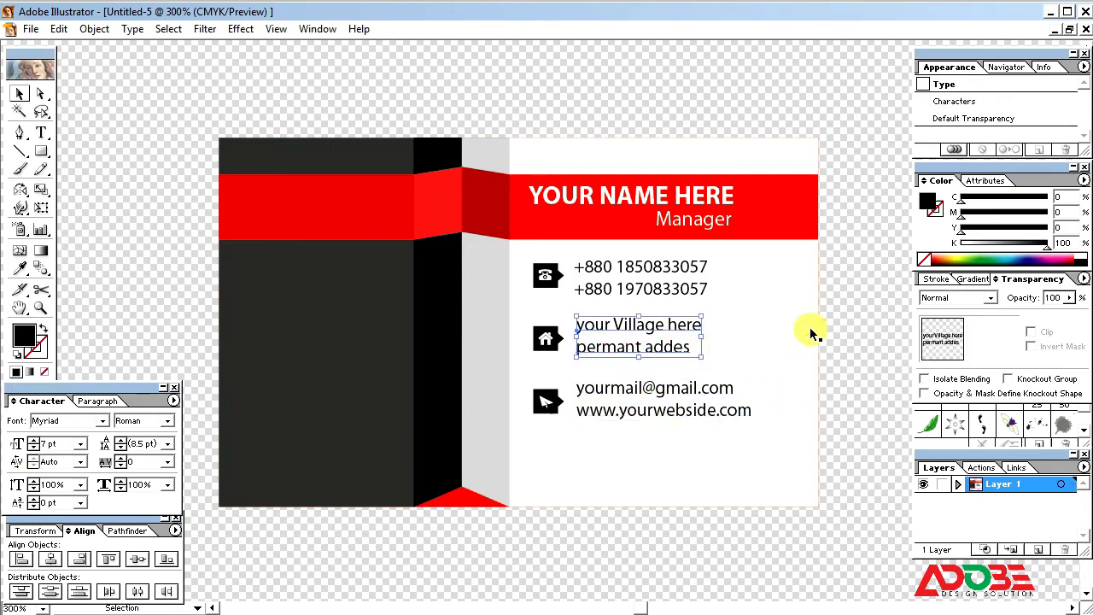
pyautogui.click(846, 274)
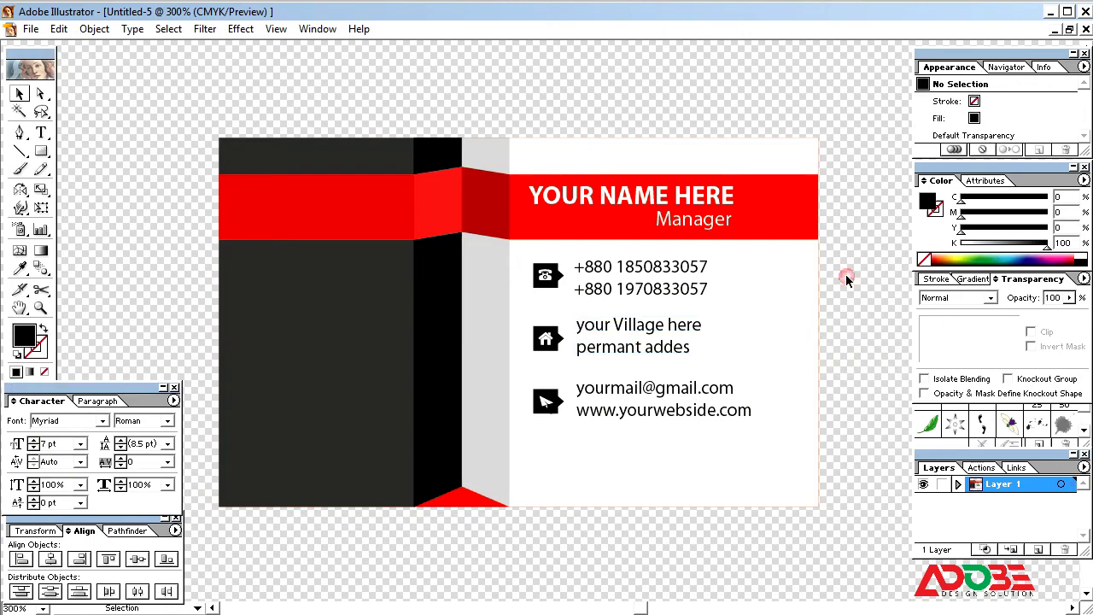
pyautogui.click(649, 337)
pyautogui.press('Down')
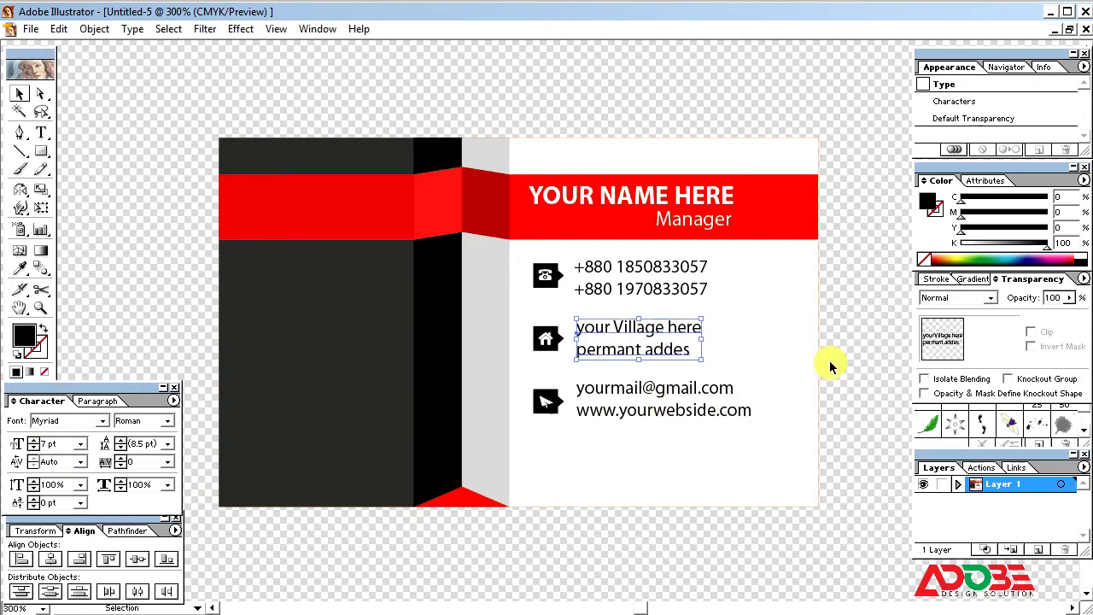
pyautogui.click(871, 309)
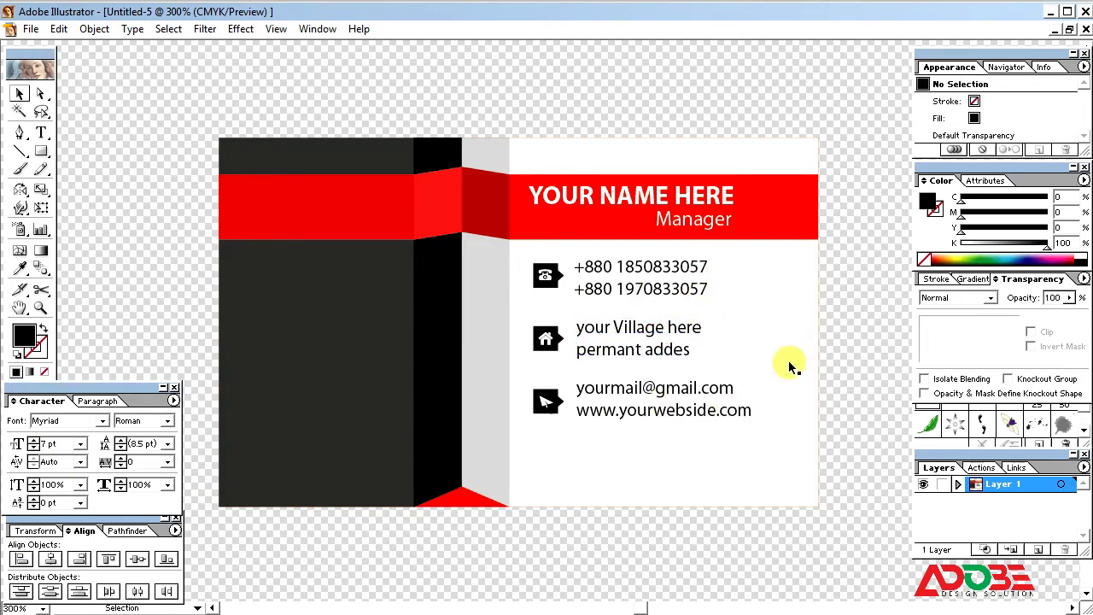
# Copy the name text onto the dark panel as 'COMPANY NAME' at 9 pt.
pyautogui.click(624, 209)
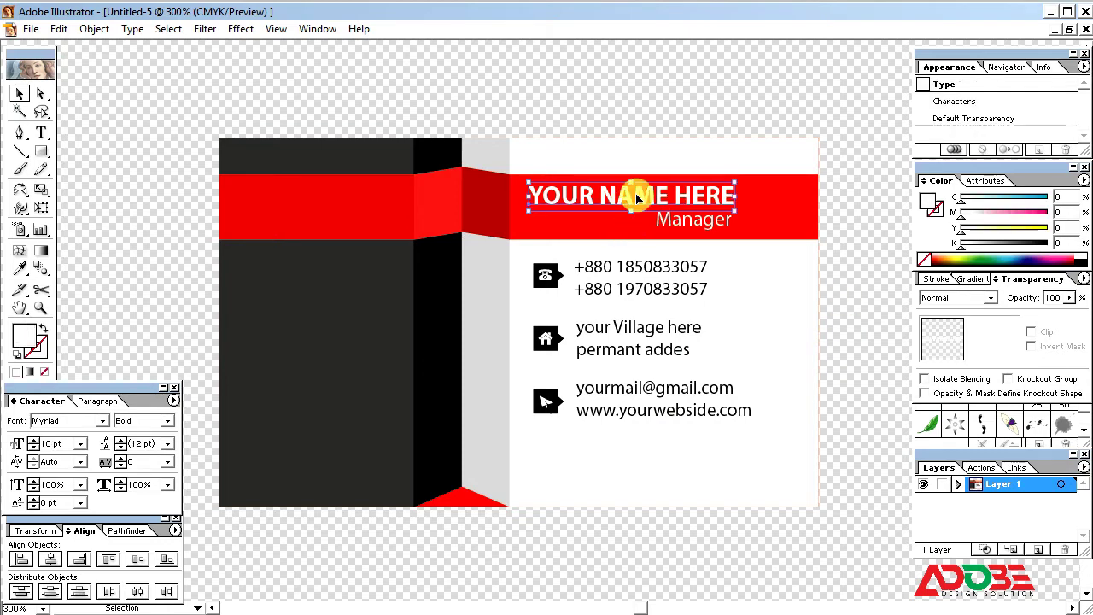
pyautogui.moveTo(630, 193); pyautogui.dragTo(349, 293)
pyautogui.tripleClick(349, 295)
pyautogui.write('Com')
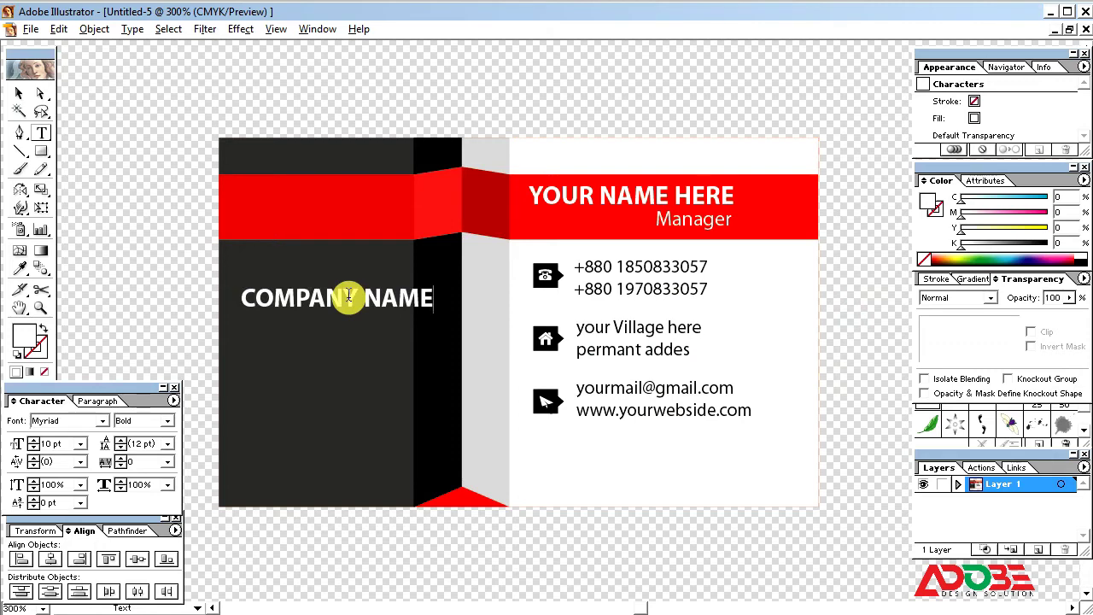
pyautogui.press('Escape')
pyautogui.moveTo(431, 308)
pyautogui.mouseDown()
pyautogui.moveTo(409, 310)
pyautogui.moveTo(378, 215)
pyautogui.mouseUp()
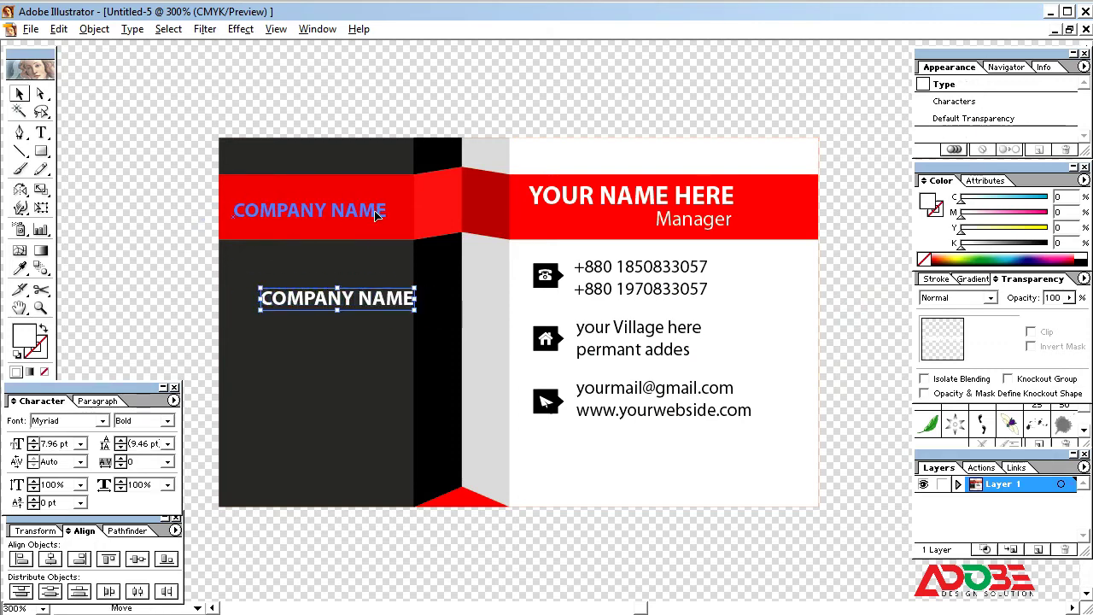
pyautogui.click(40, 448)
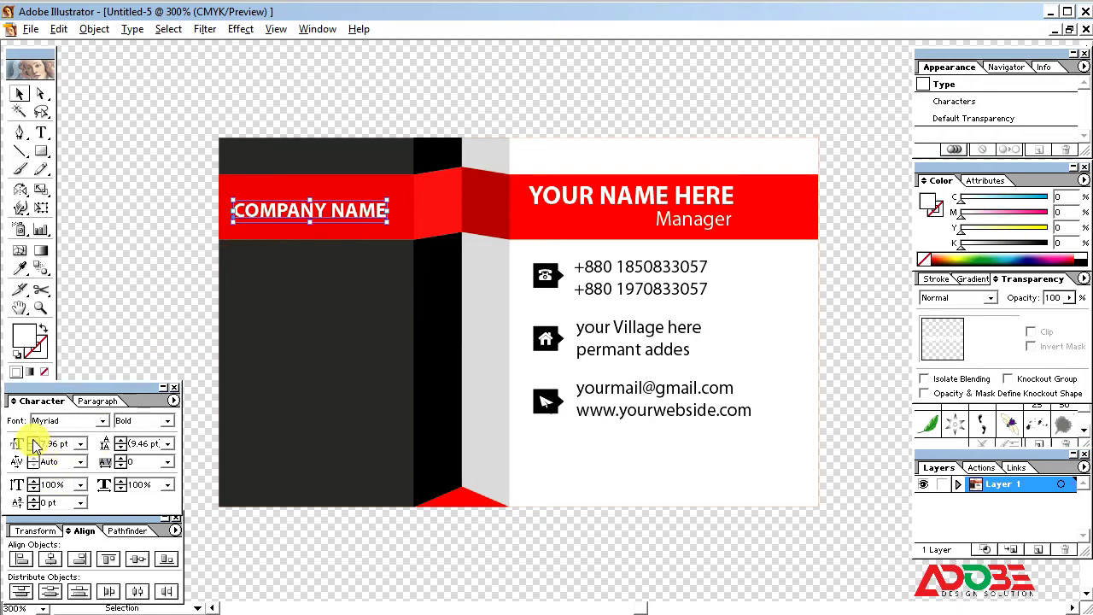
pyautogui.write('9')
pyautogui.press('Return')
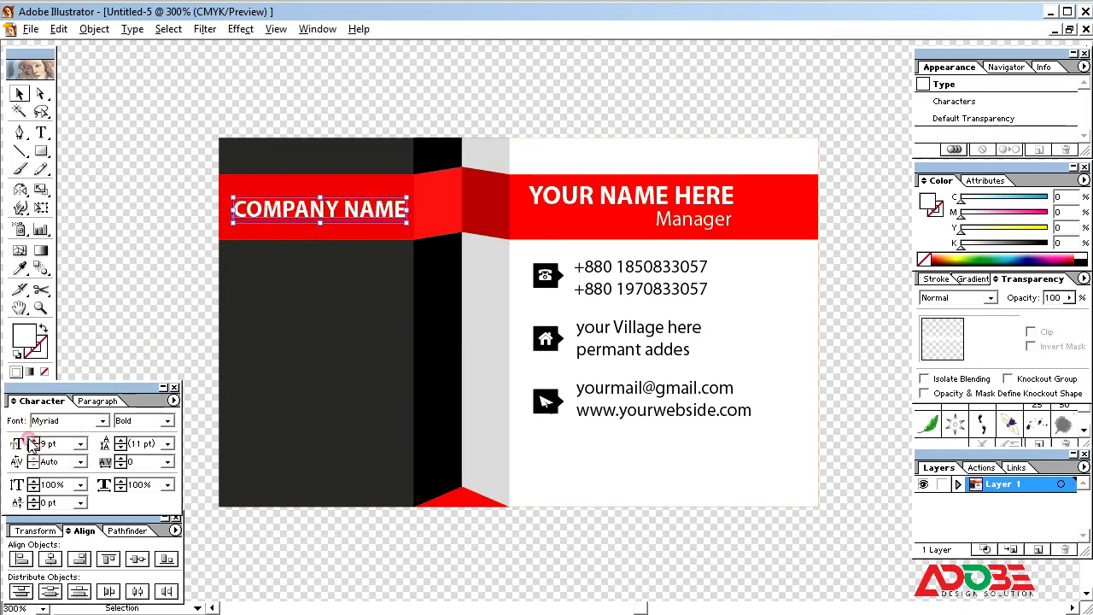
pyautogui.press('Left')
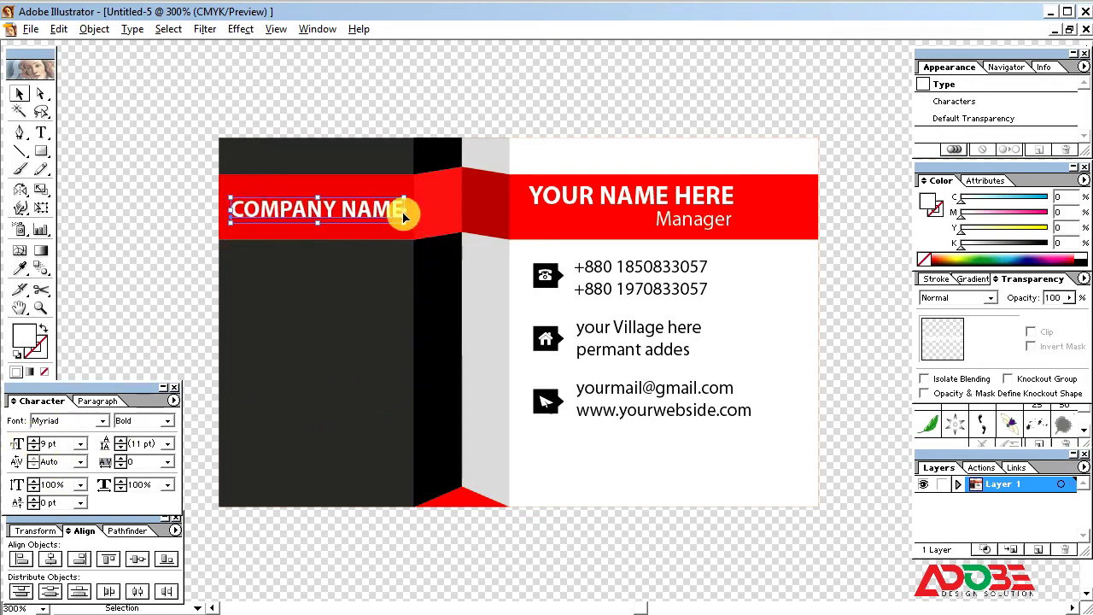
pyautogui.moveTo(401, 212); pyautogui.dragTo(400, 216)
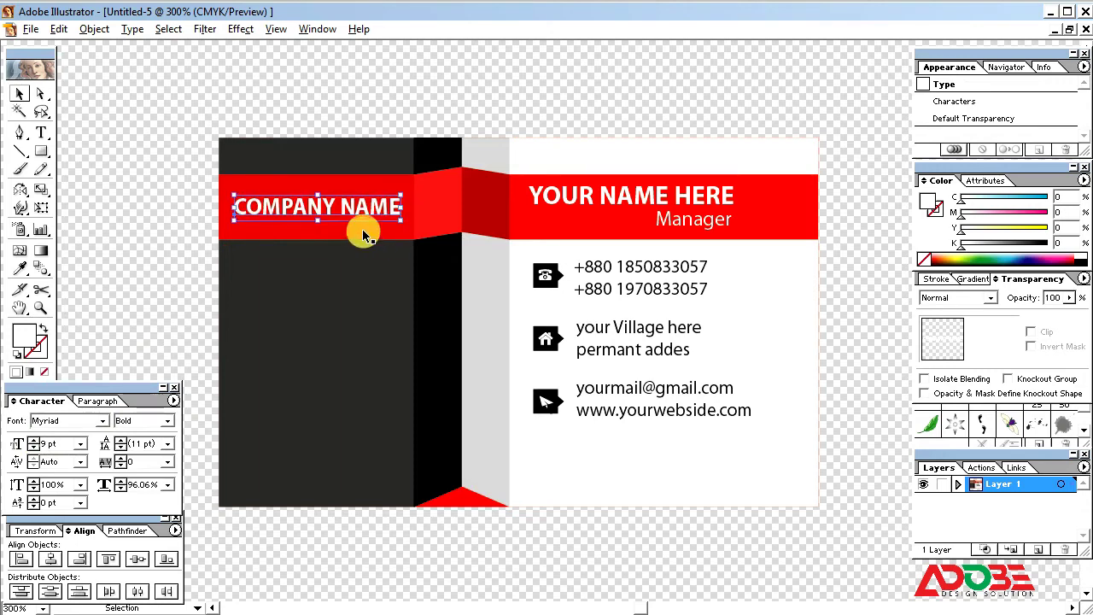
# Copy the Manager text as 'Slogan here' under COMPANY NAME at 7 pt.
pyautogui.moveTo(674, 224); pyautogui.dragTo(311, 262)
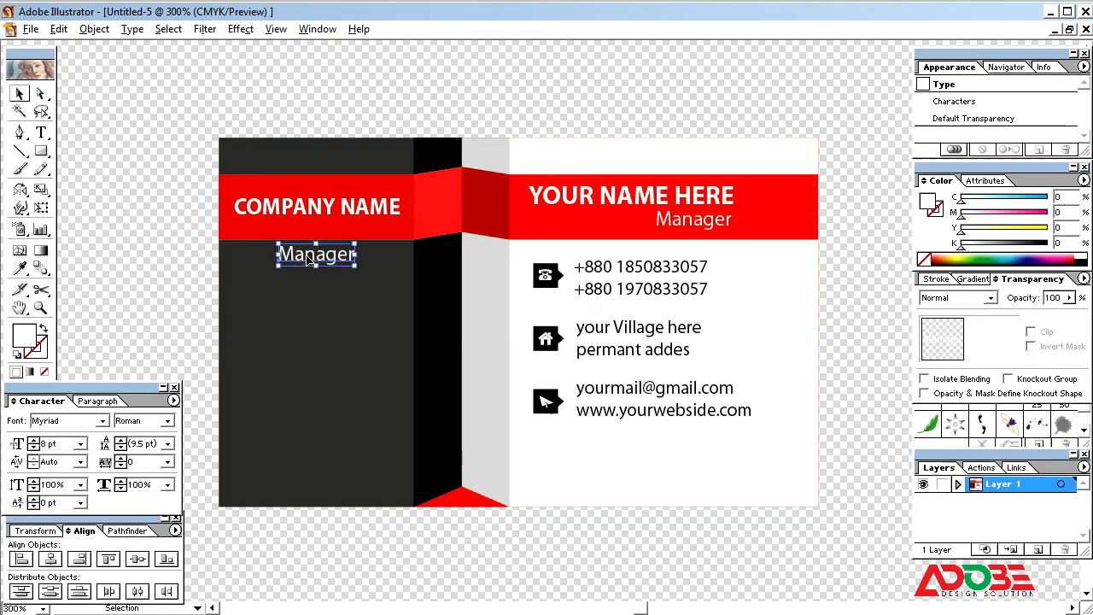
pyautogui.press('t')
pyautogui.doubleClick(299, 253)
pyautogui.write('Slogan here')
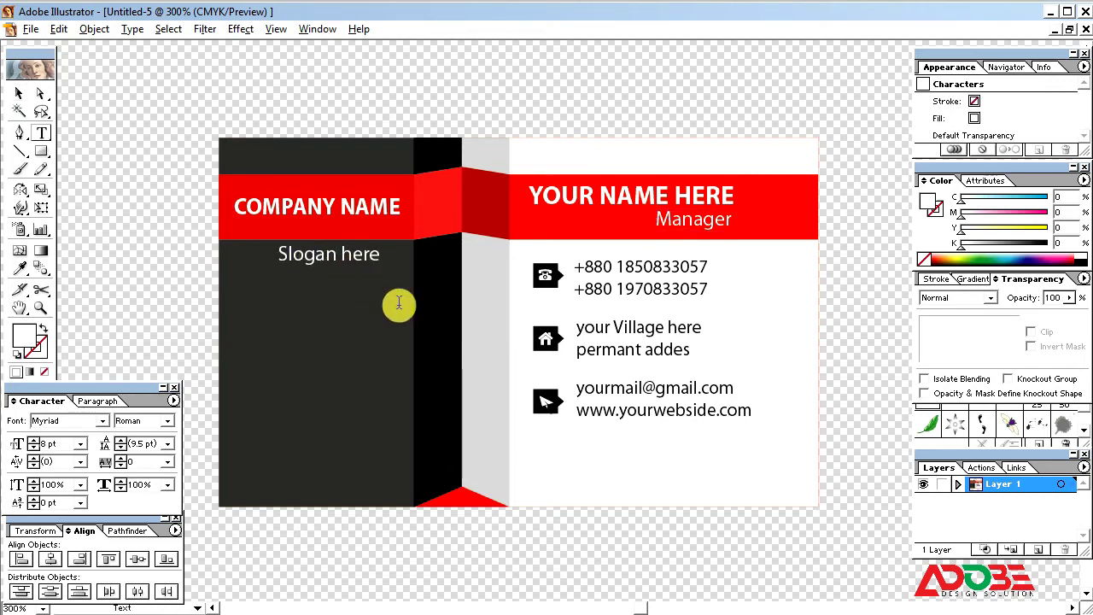
pyautogui.press('Escape')
pyautogui.moveTo(361, 264)
pyautogui.mouseDown()
pyautogui.moveTo(347, 239)
pyautogui.moveTo(354, 208)
pyautogui.mouseUp()
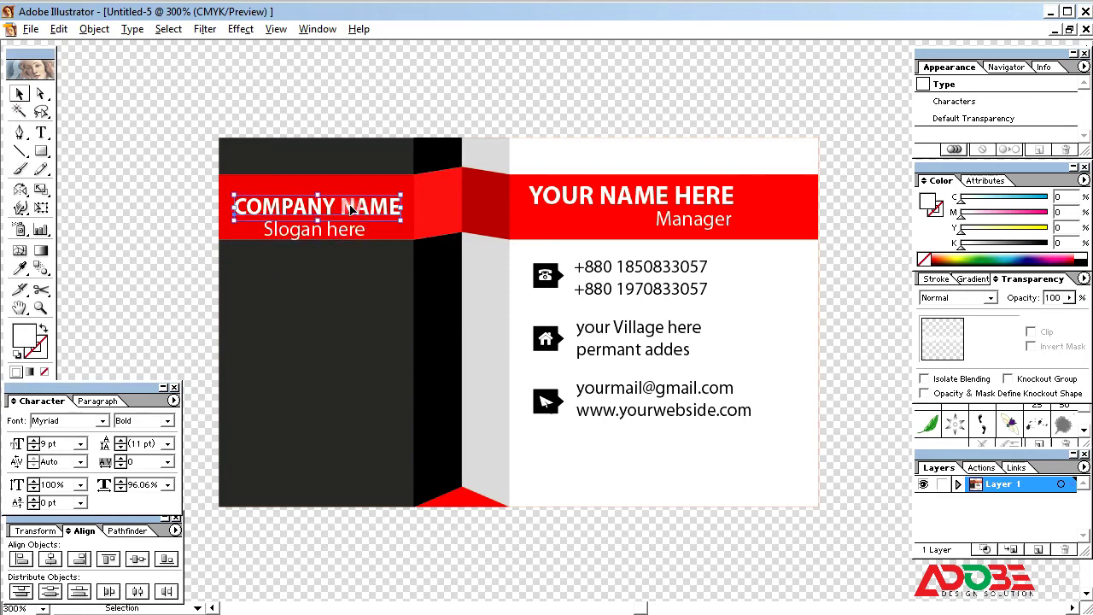
pyautogui.press('Up')
pyautogui.click(342, 229)
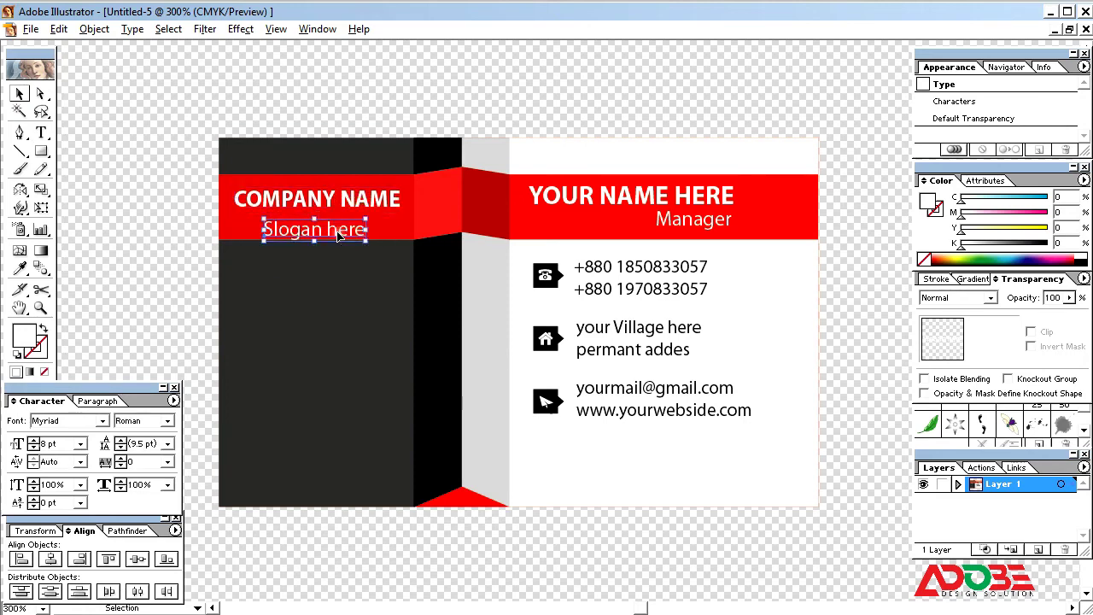
pyautogui.press('Up')
pyautogui.click(32, 448)
pyautogui.press('Up')
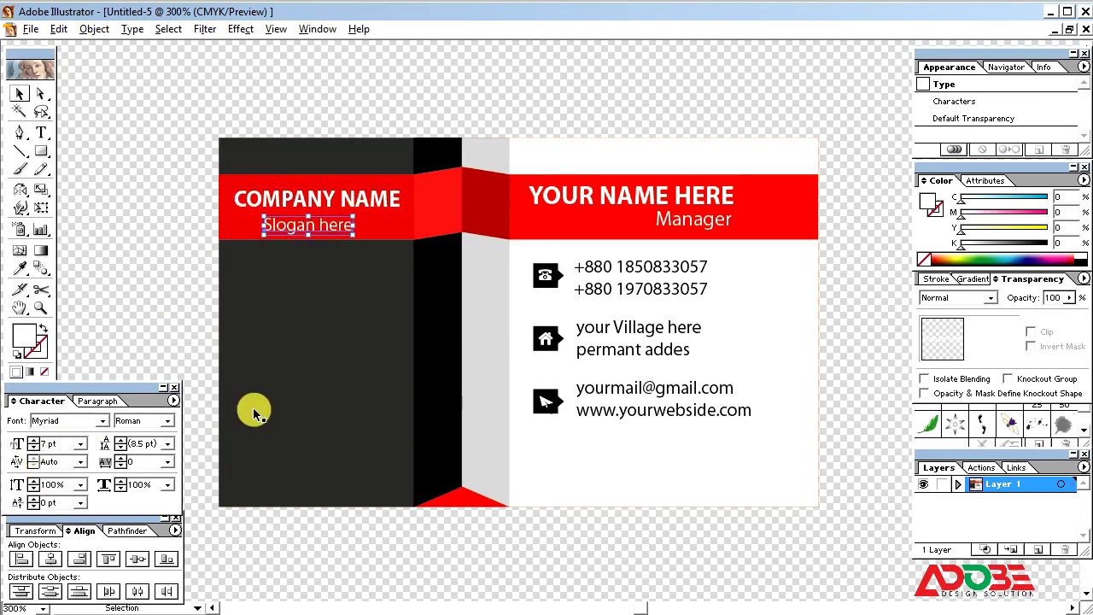
pyautogui.press('Up')
pyautogui.press('Up')
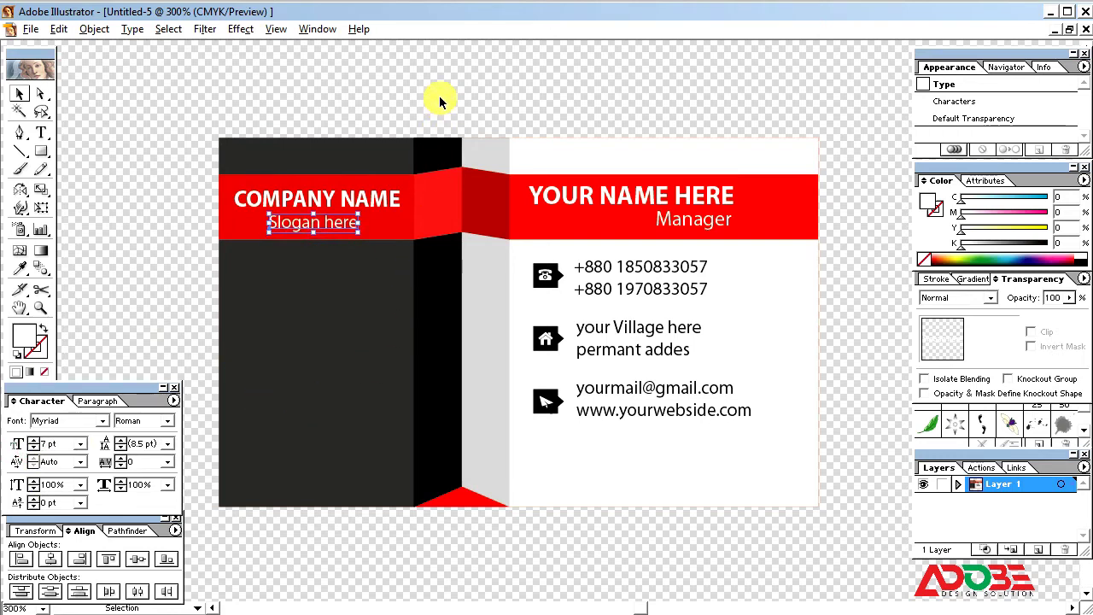
# Move COMPANY NAME and the slogan together below the red band.
pyautogui.click(439, 89)
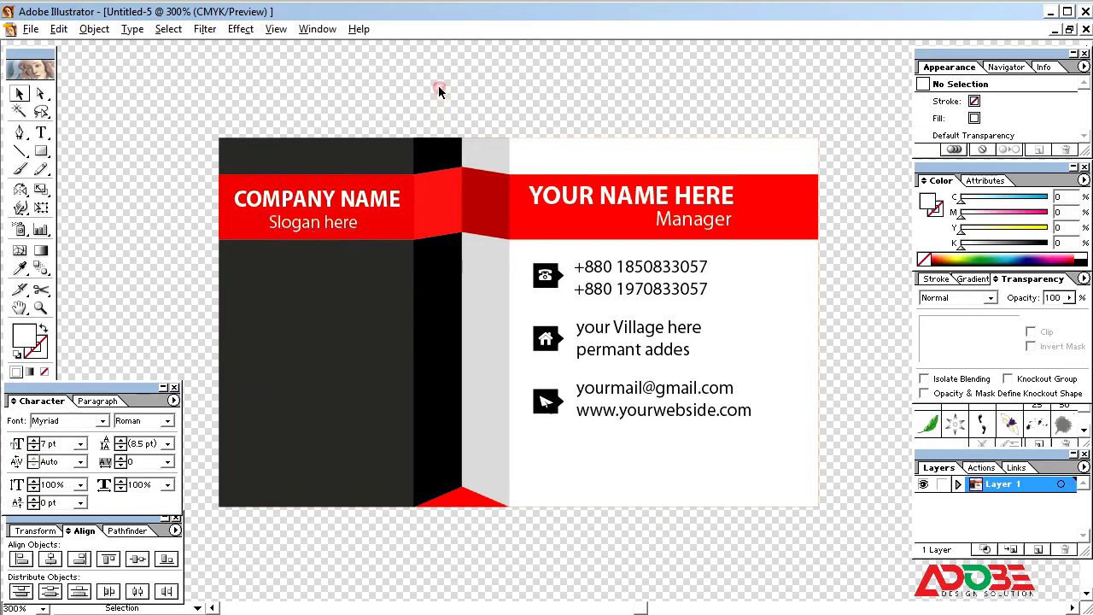
pyautogui.click(350, 224)
pyautogui.keyDown('shift'); pyautogui.click(368, 199); pyautogui.keyUp('shift')
pyautogui.moveTo(369, 200); pyautogui.dragTo(369, 258)
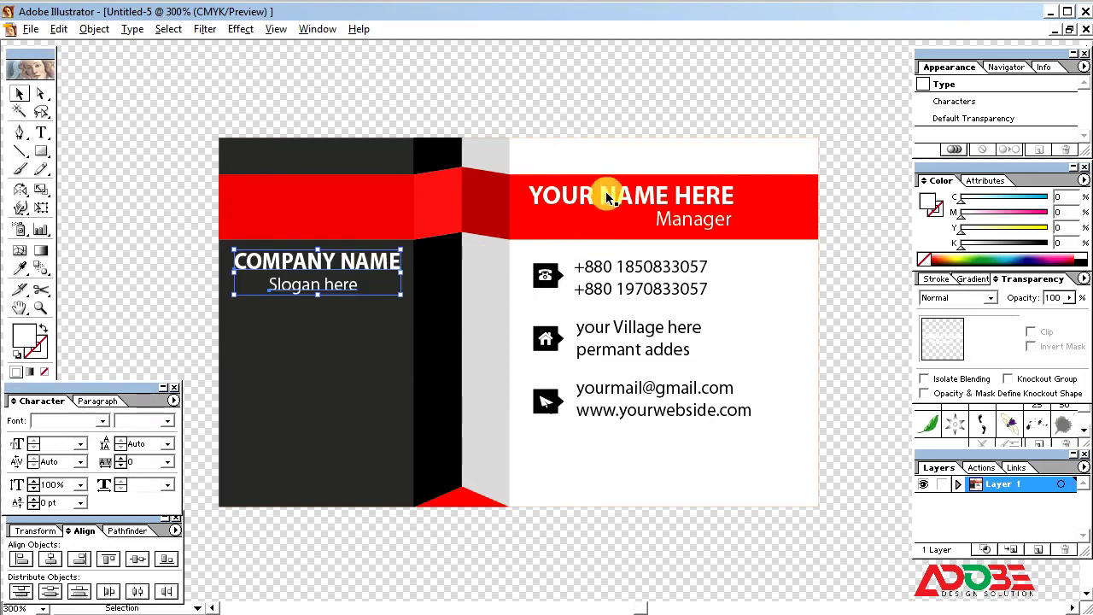
pyautogui.click(626, 75)
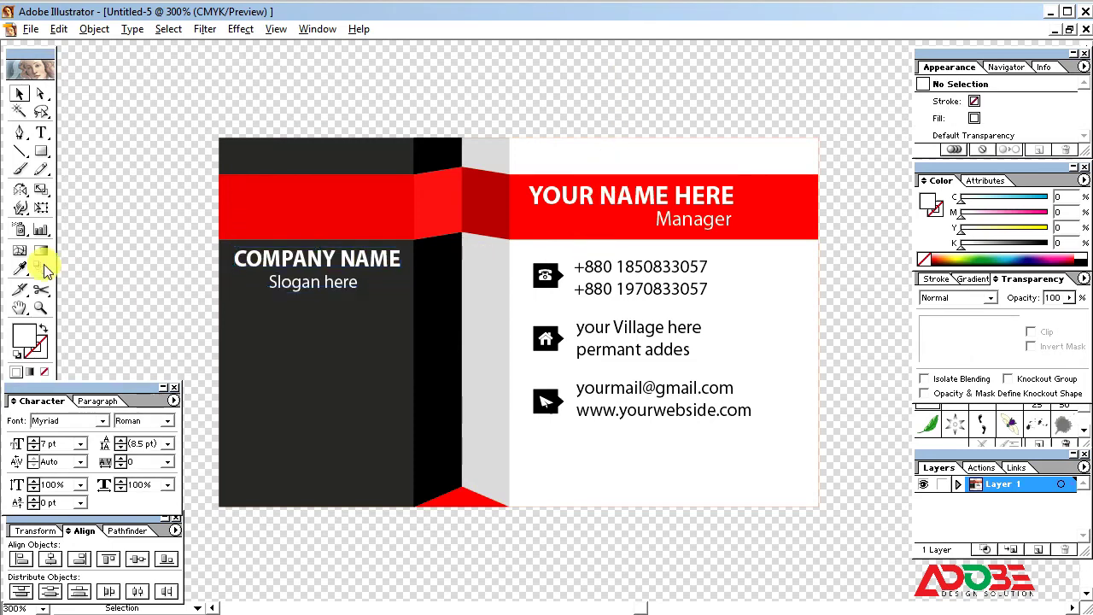
# Draw a small square and an offset copy in the red band, both white outlines with no fill.
pyautogui.click(44, 151)
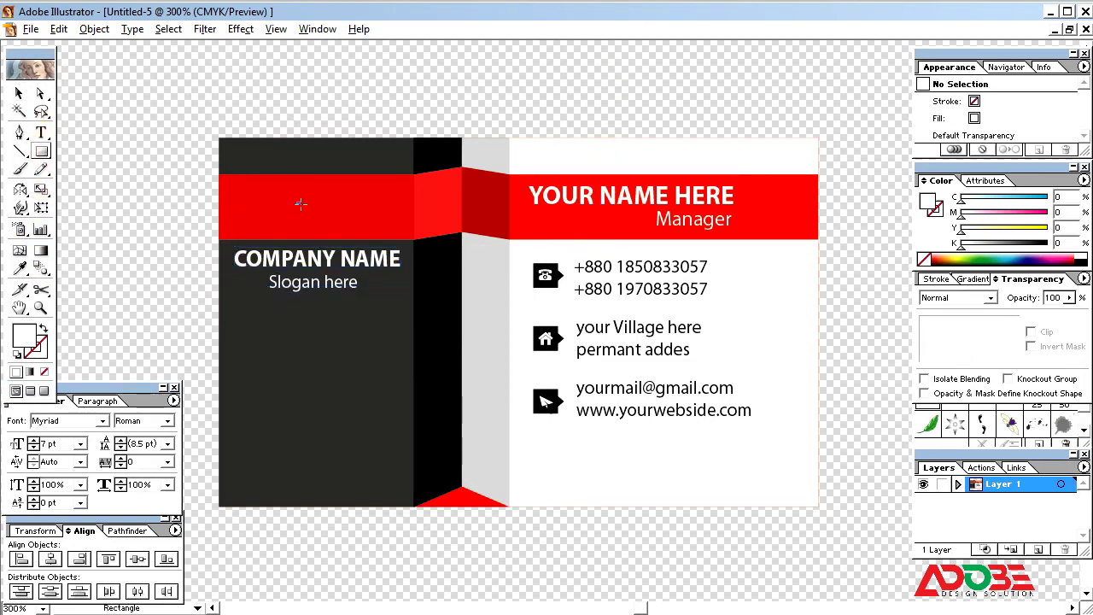
pyautogui.moveTo(309, 217); pyautogui.dragTo(311, 217)
pyautogui.click(19, 93)
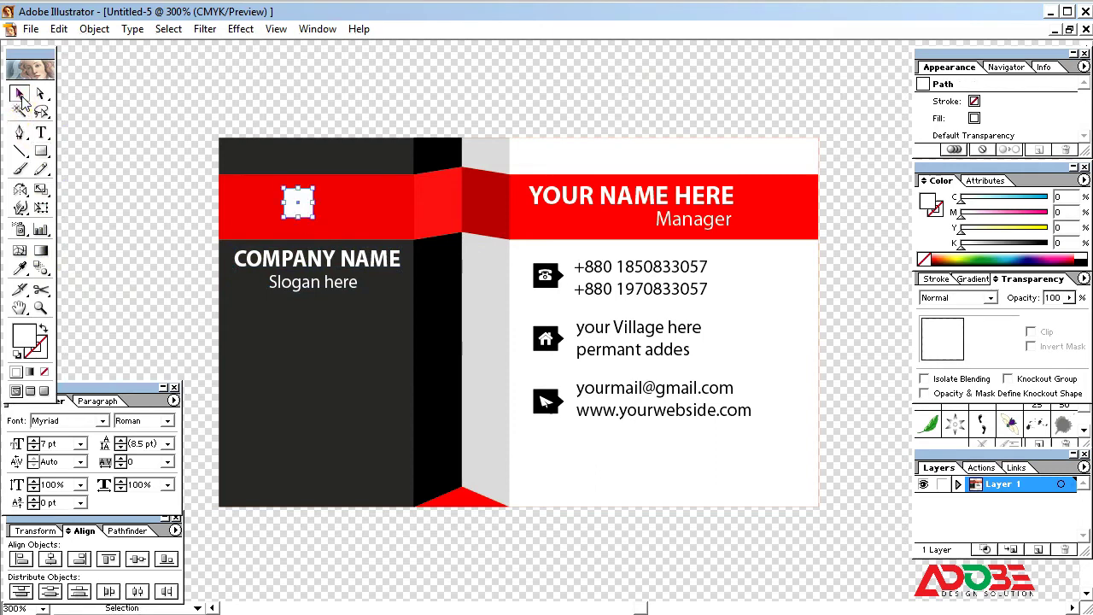
pyautogui.moveTo(313, 215); pyautogui.dragTo(314, 224)
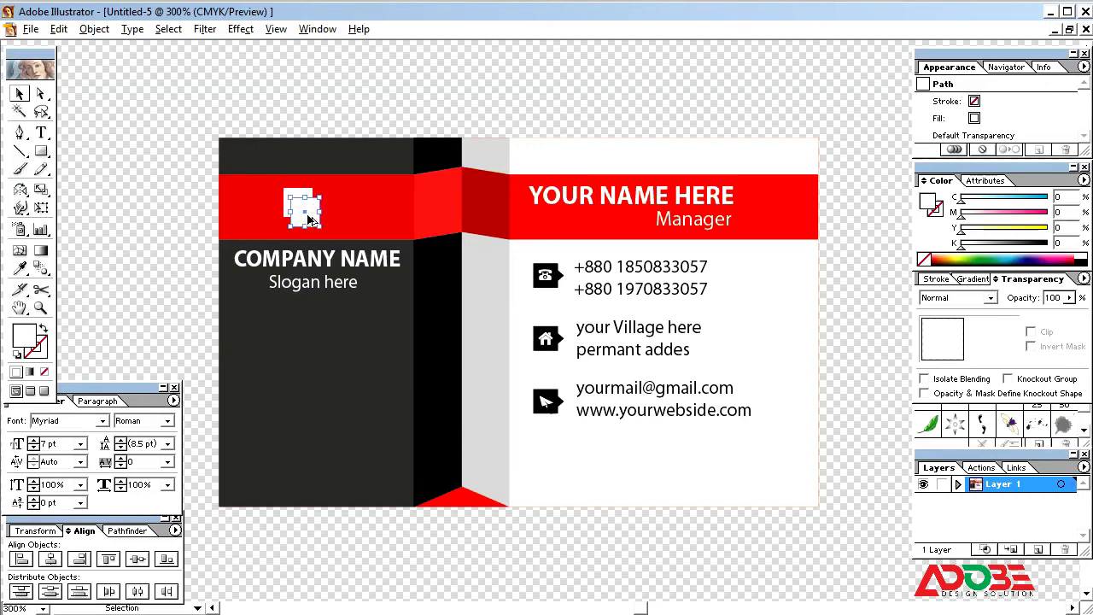
pyautogui.keyDown('shift'); pyautogui.click(306, 196); pyautogui.keyUp('shift')
pyautogui.click(46, 328)
pyautogui.click(325, 181)
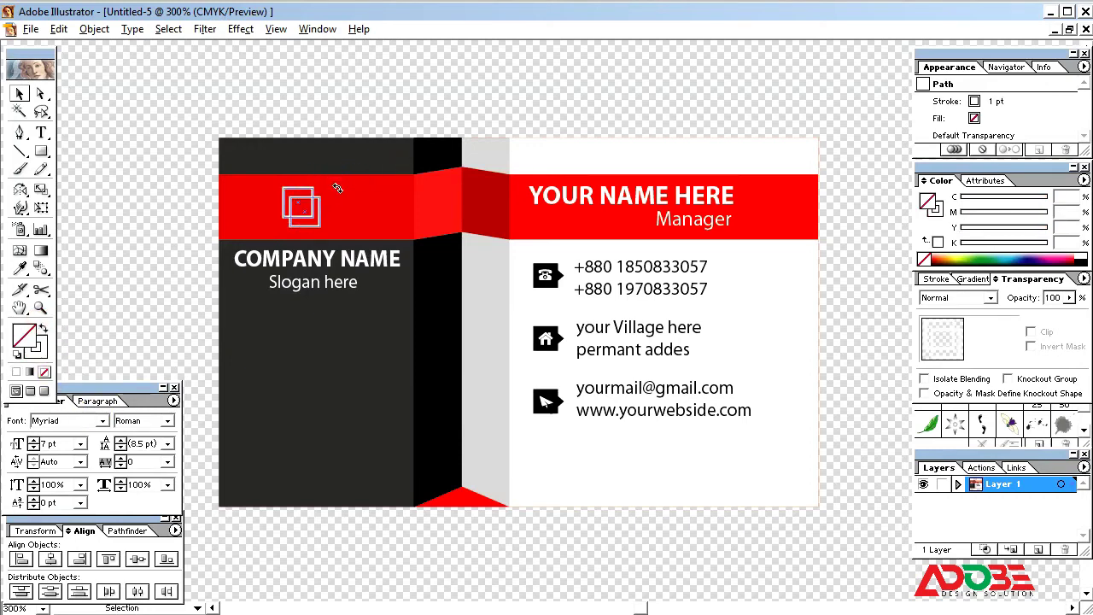
# Rotate the two squares 45° into a diamond logo and nudge it right into place.
pyautogui.moveTo(345, 195)
pyautogui.mouseDown()
pyautogui.moveTo(338, 188)
pyautogui.moveTo(332, 205)
pyautogui.mouseUp()
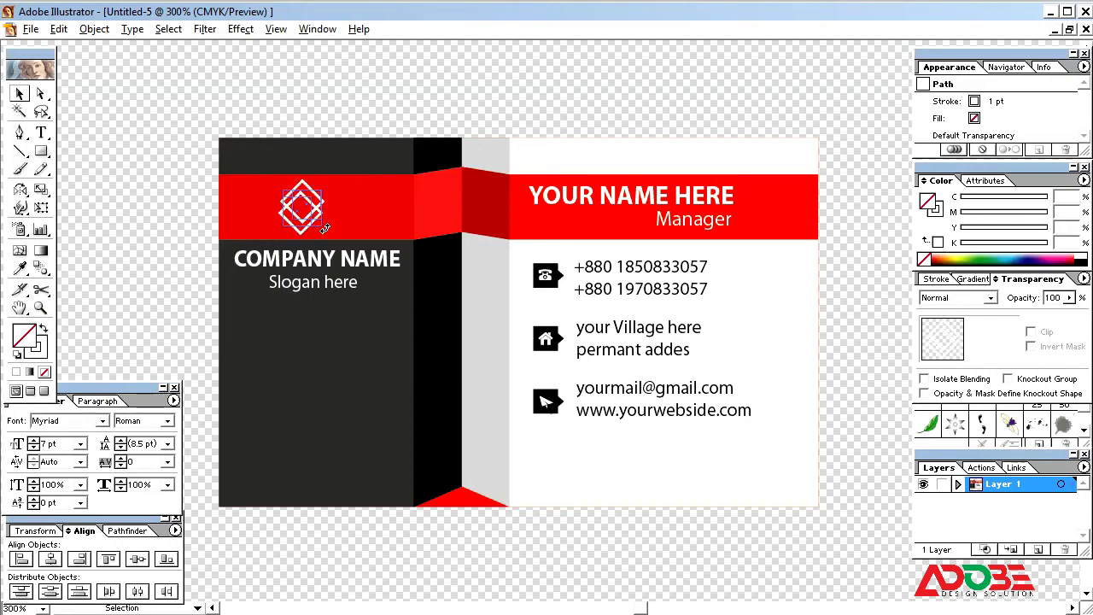
pyautogui.moveTo(325, 228)
pyautogui.mouseDown()
pyautogui.moveTo(320, 203)
pyautogui.moveTo(327, 210)
pyautogui.mouseUp()
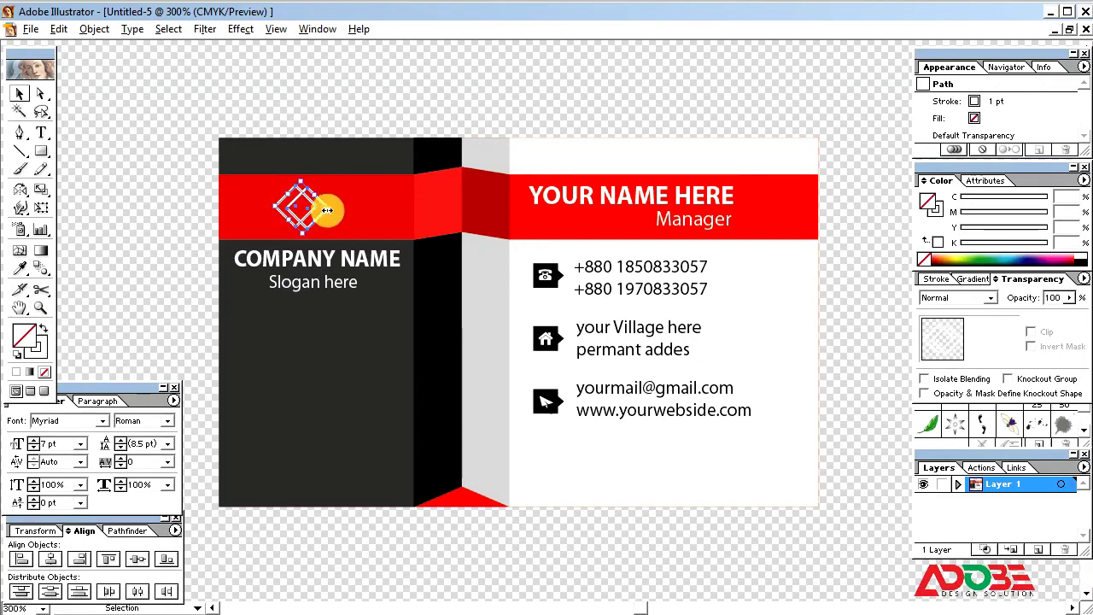
pyautogui.press('Right')
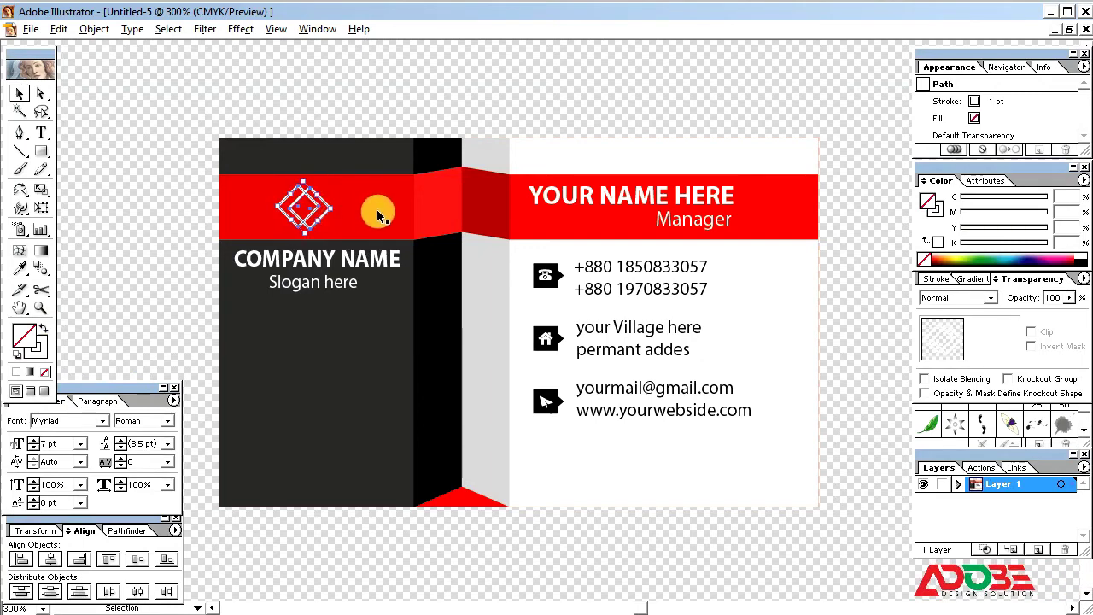
pyautogui.press('Right')
pyautogui.press('Right')
pyautogui.press('Right')
pyautogui.click(408, 102)
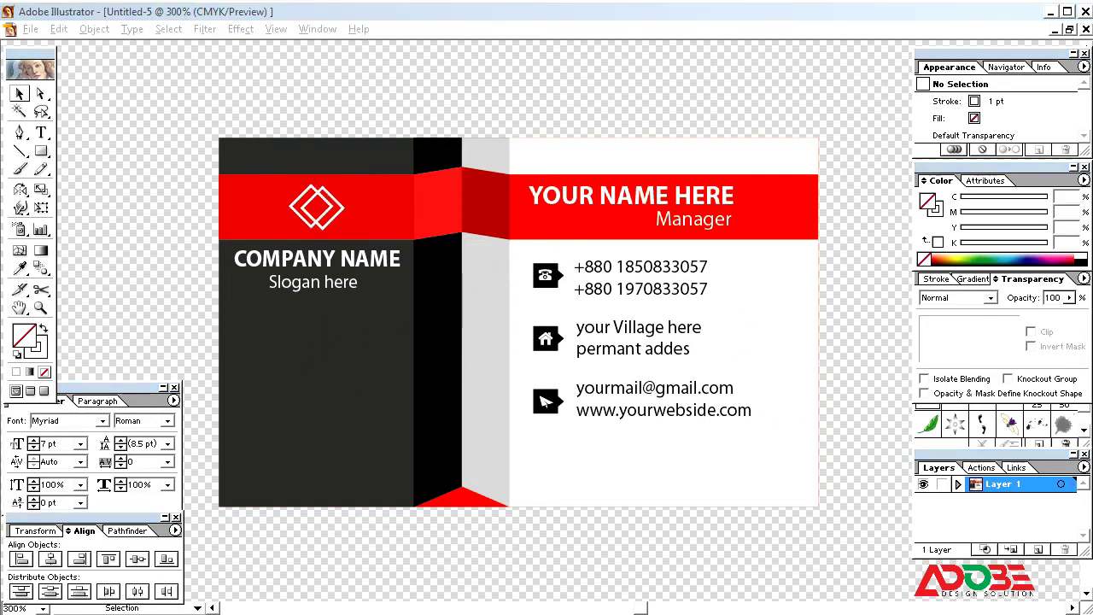
pyautogui.click(332, 419)
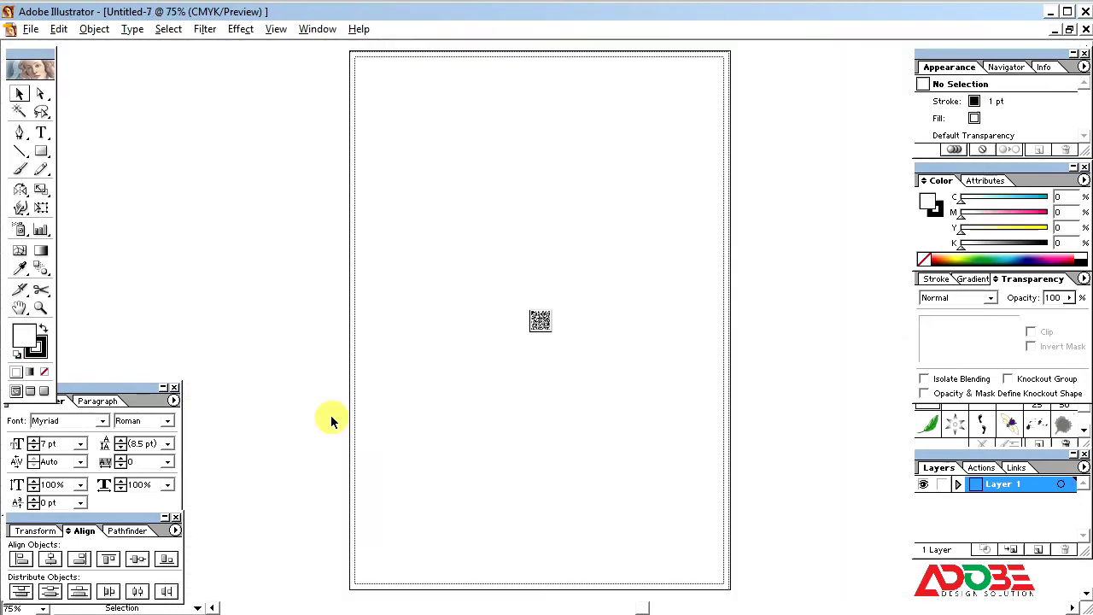
# Delete the QR code from Untitled-7 and close that document without saving.
pyautogui.moveTo(449, 258); pyautogui.dragTo(620, 407)
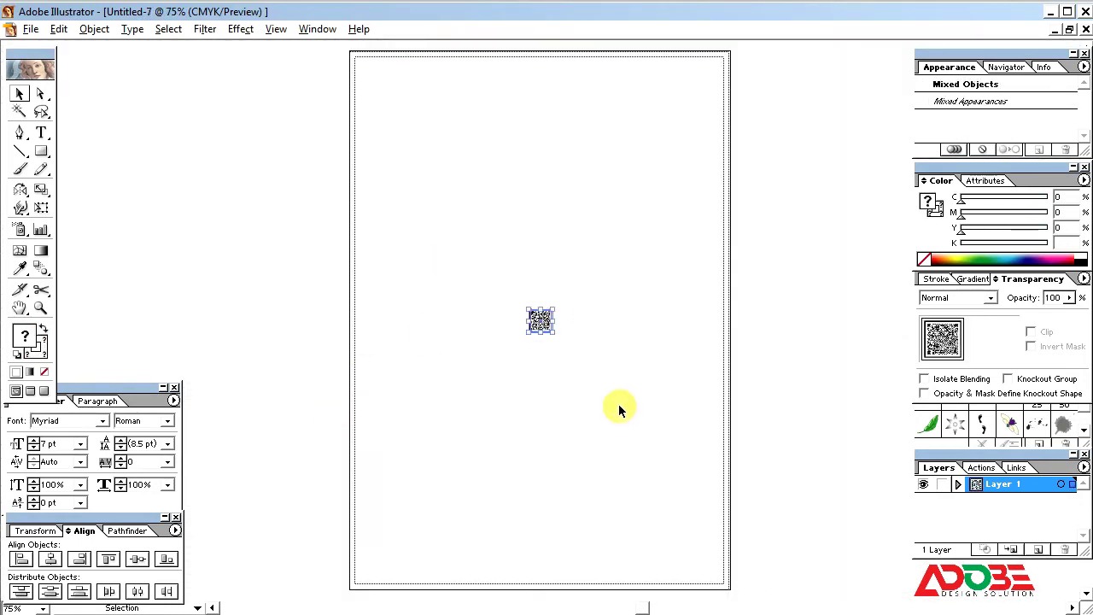
pyautogui.press('Delete')
pyautogui.hotkey('ctrl', 'w')
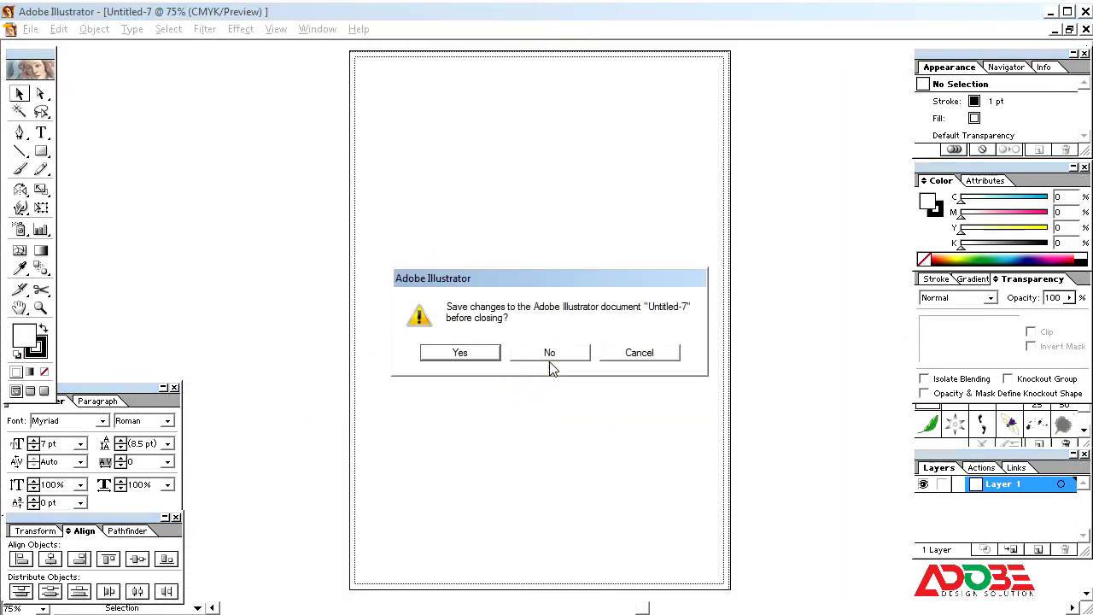
pyautogui.click(550, 354)
# Paste the QR code onto the dark left panel below the slogan, scaled down slightly.
pyautogui.hotkey('ctrl', 'v')
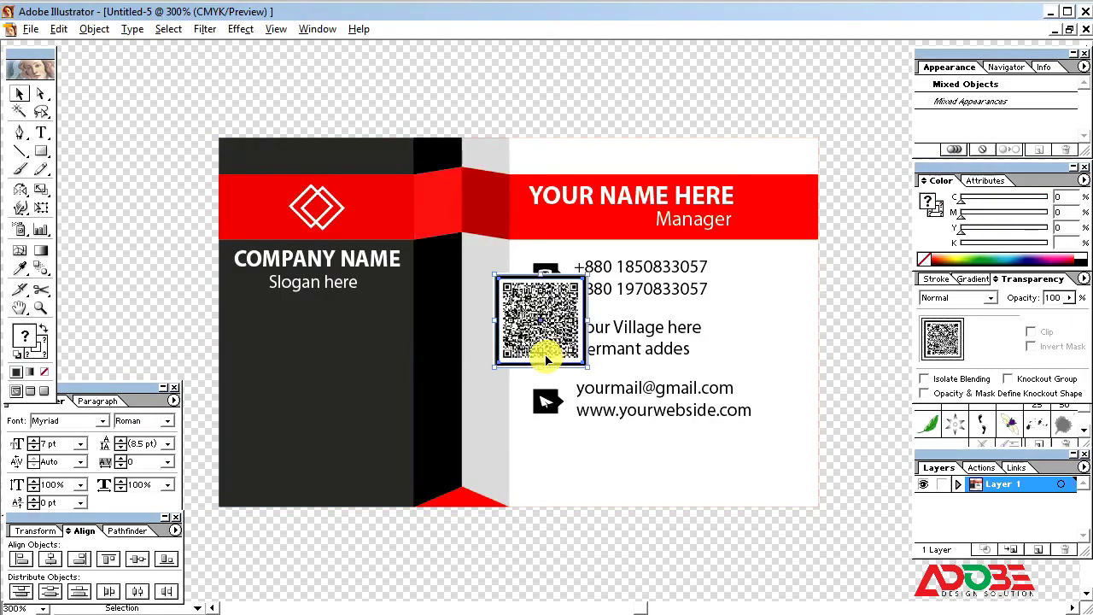
pyautogui.moveTo(554, 326); pyautogui.dragTo(333, 401)
pyautogui.moveTo(366, 444); pyautogui.dragTo(365, 444)
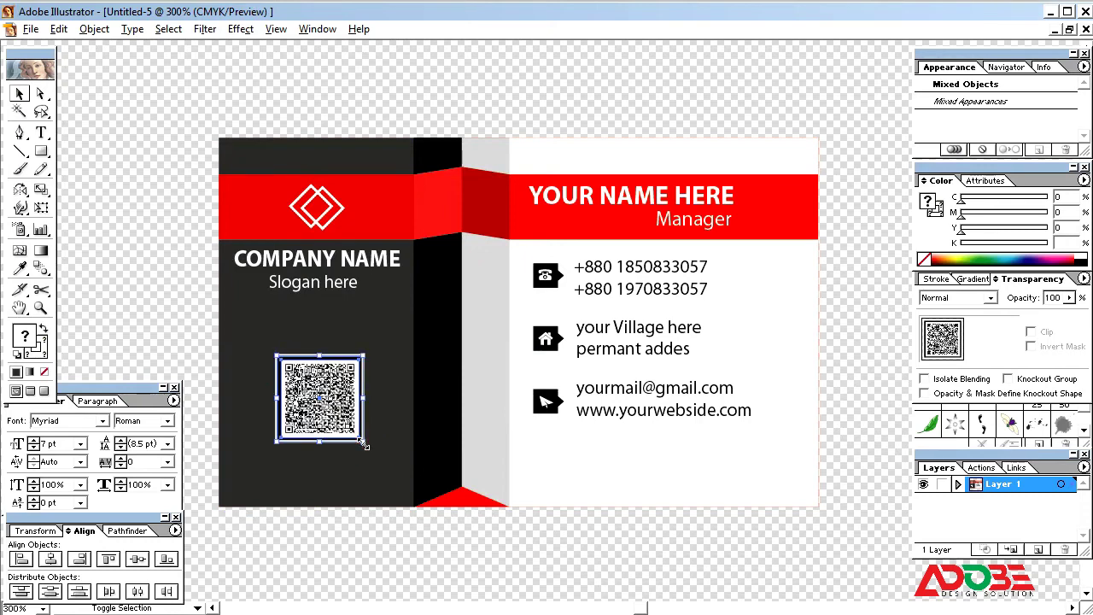
pyautogui.click(334, 407)
pyautogui.moveTo(334, 408); pyautogui.dragTo(331, 406)
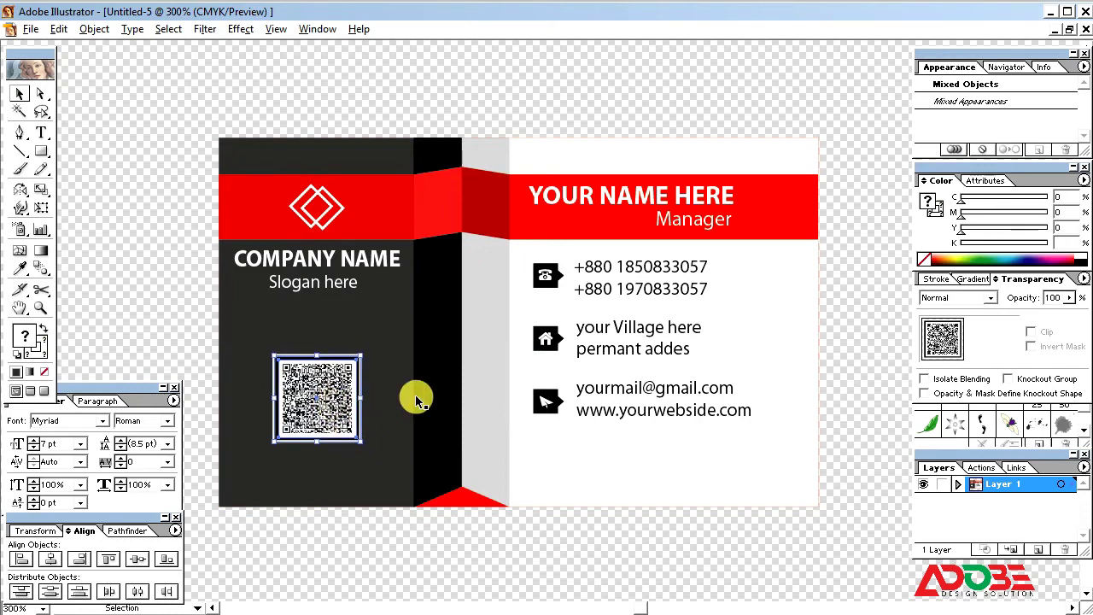
pyautogui.click(675, 109)
pyautogui.press('Tab')
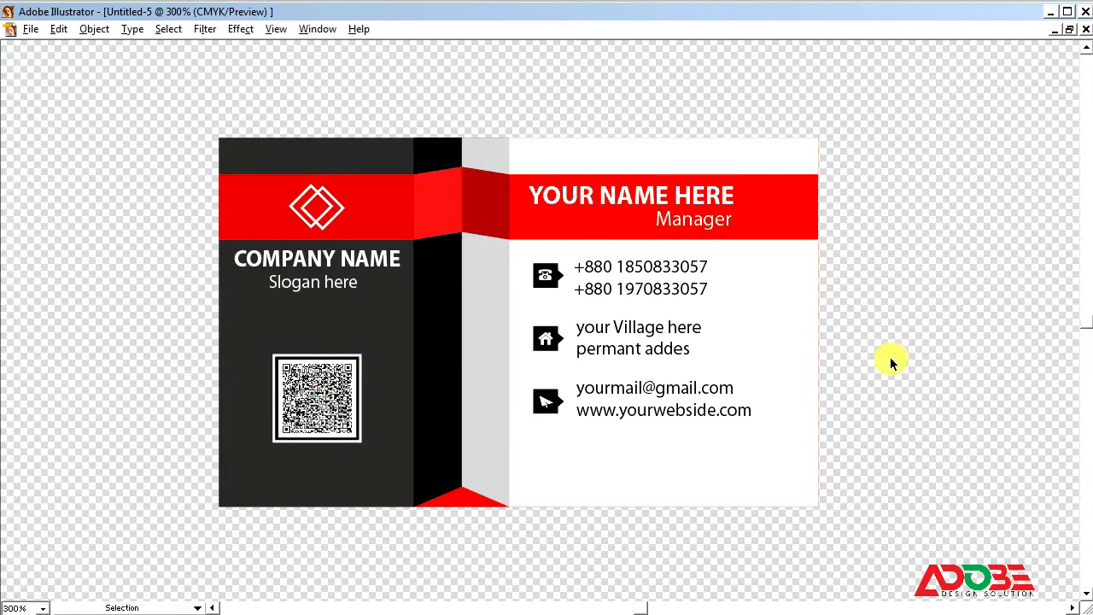
pyautogui.hotkey('ctrl', '-')
pyautogui.hotkey('ctrl', '-')
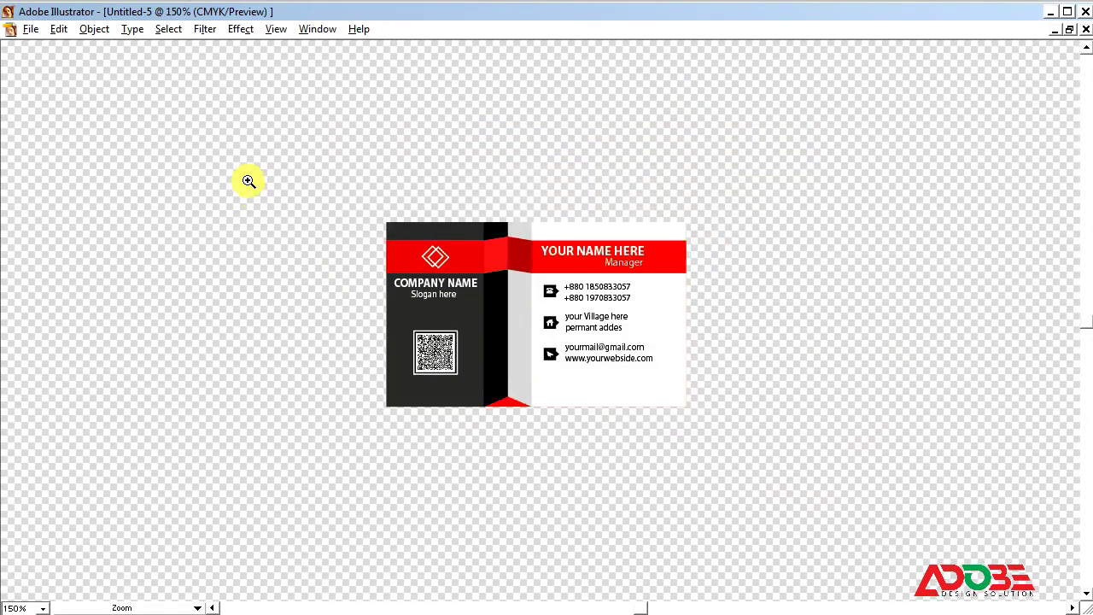
pyautogui.moveTo(259, 105); pyautogui.dragTo(895, 459)
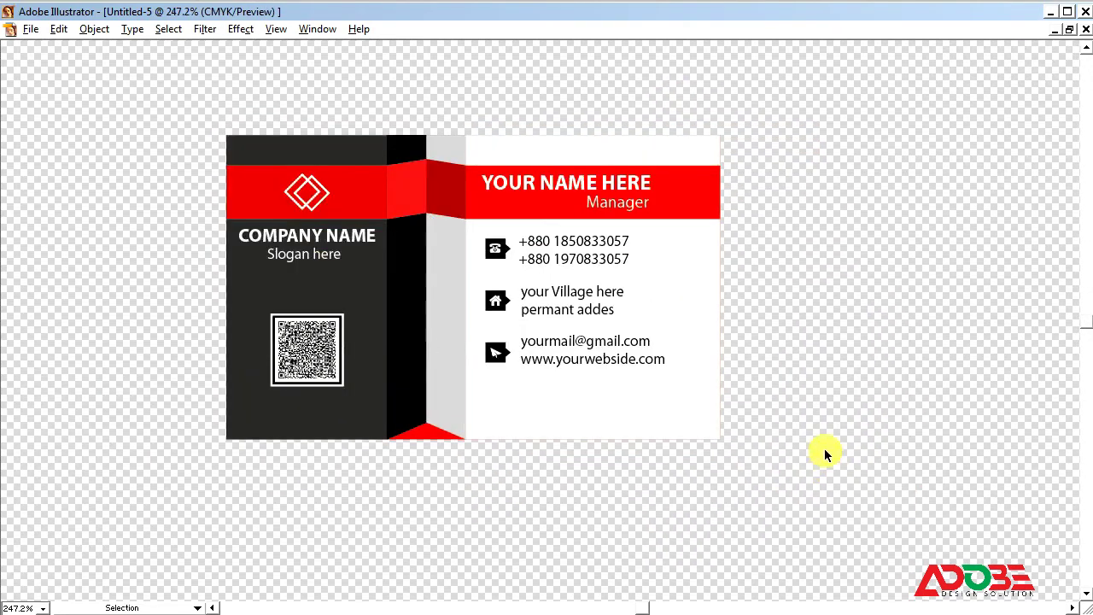
pyautogui.press('space')
pyautogui.moveTo(787, 326); pyautogui.dragTo(783, 409)
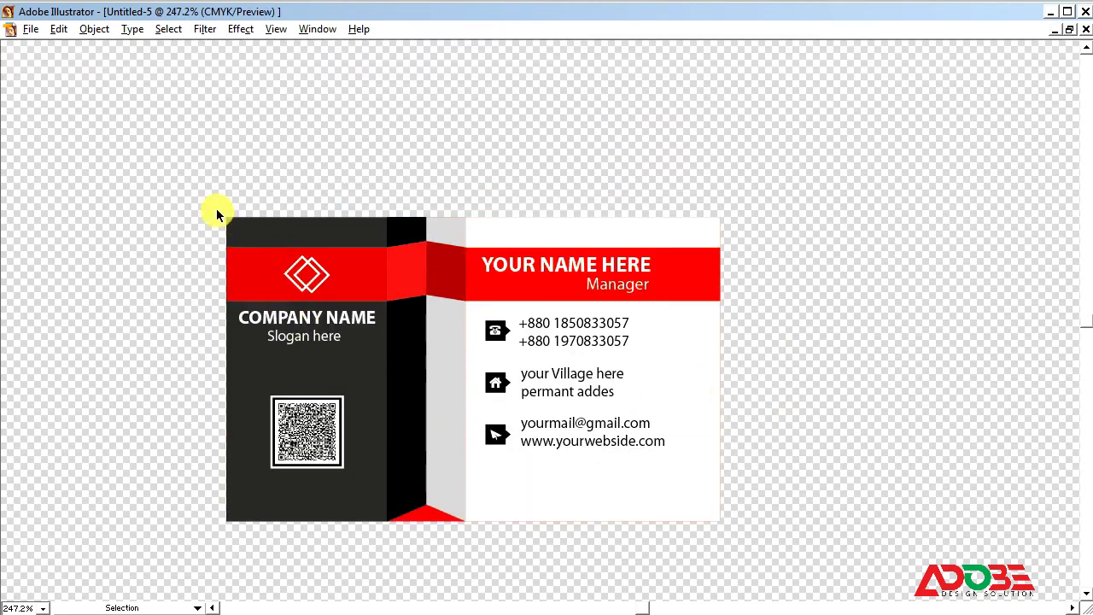
pyautogui.hotkey('ctrl', '-')
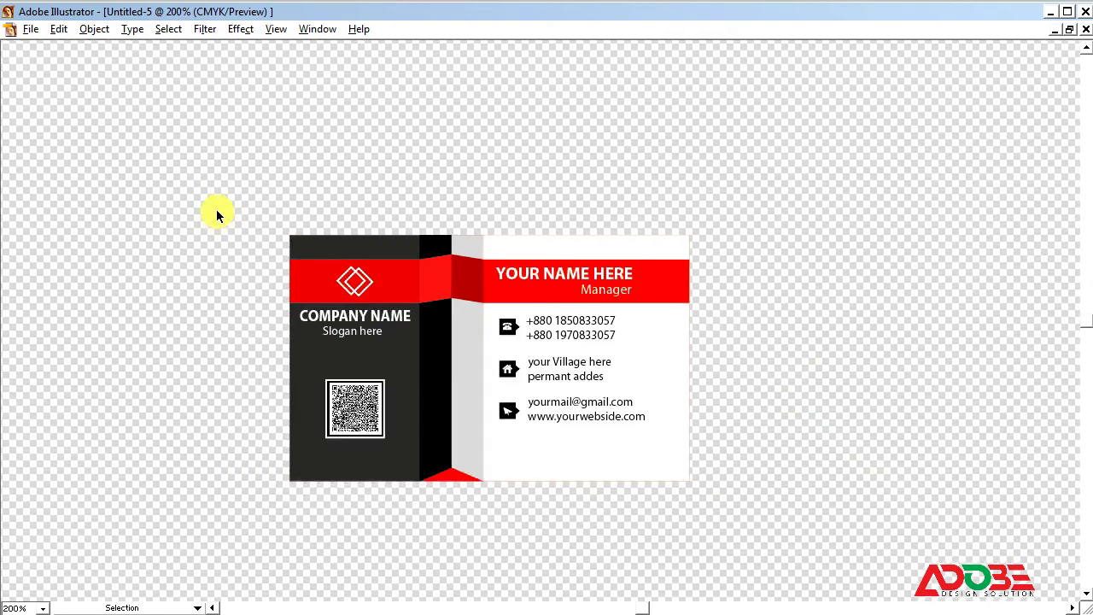
pyautogui.moveTo(212, 184); pyautogui.dragTo(763, 519)
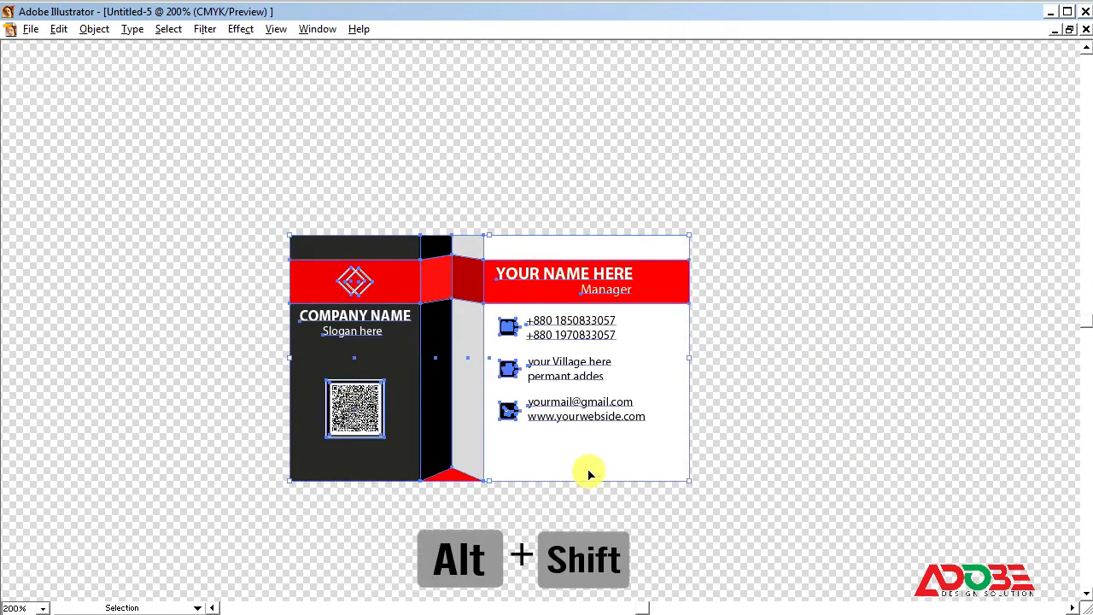
# Duplicate the whole card above the original and delete its phone numbers, icons and address text.
pyautogui.moveTo(589, 470); pyautogui.dragTo(569, 209)
pyautogui.moveTo(756, 201); pyautogui.dragTo(757, 298)
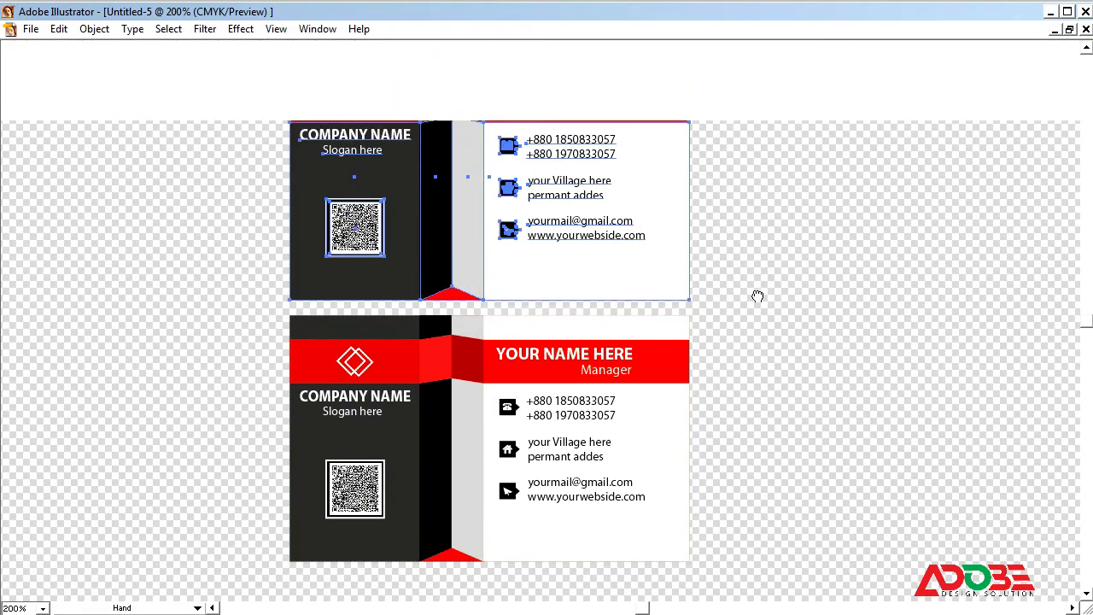
pyautogui.moveTo(771, 232); pyautogui.dragTo(774, 339)
pyautogui.press('Delete')
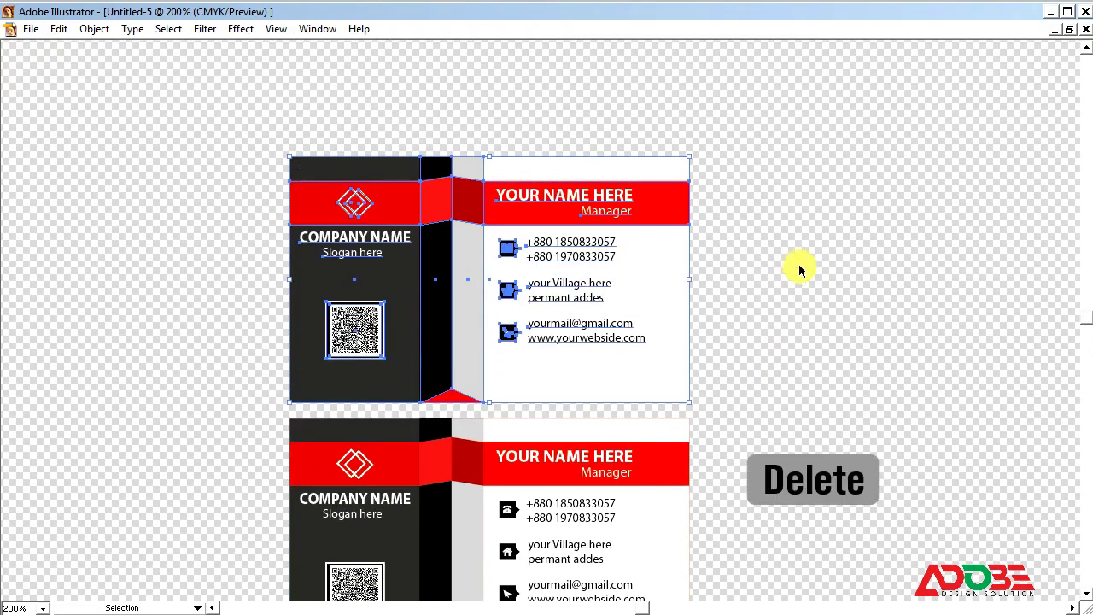
pyautogui.press('Delete')
pyautogui.click(508, 249)
pyautogui.press('Delete')
pyautogui.click(507, 289)
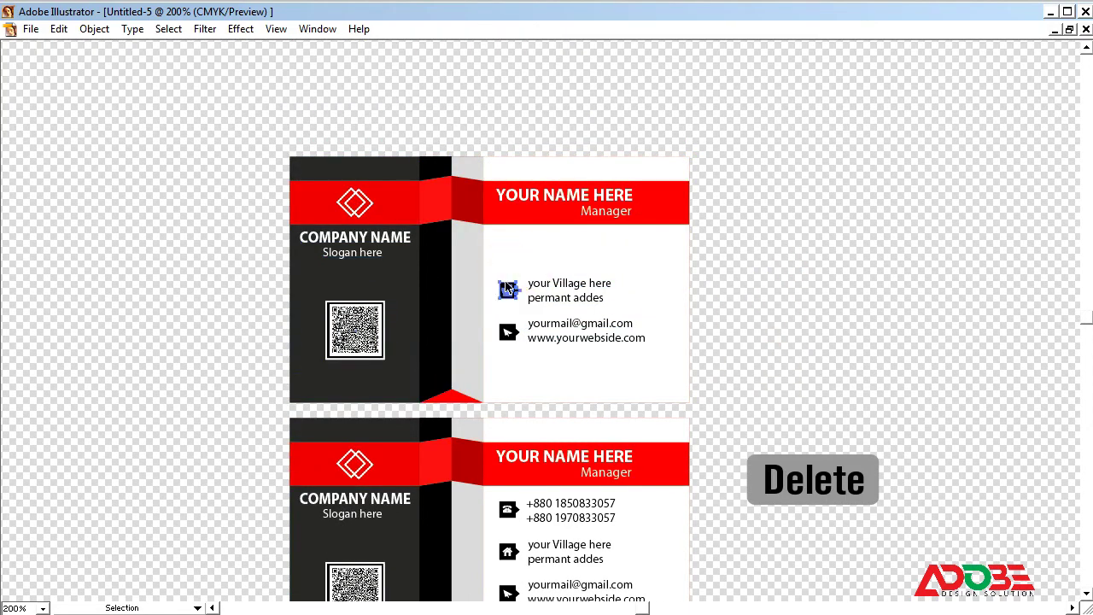
pyautogui.press('Delete')
pyautogui.click(580, 330)
pyautogui.press('Delete')
pyautogui.click(508, 332)
# Delete the copy's remaining contact item, QR code, name, Manager title, logo and COMPANY NAME.
pyautogui.press('Delete')
pyautogui.click(365, 336)
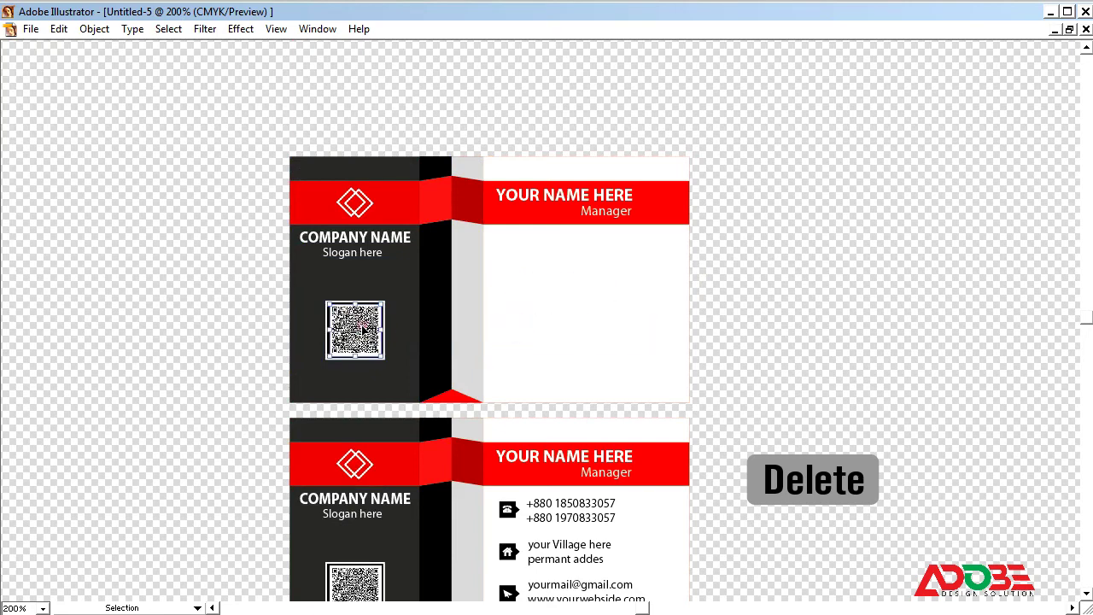
pyautogui.press('Delete')
pyautogui.click(365, 240)
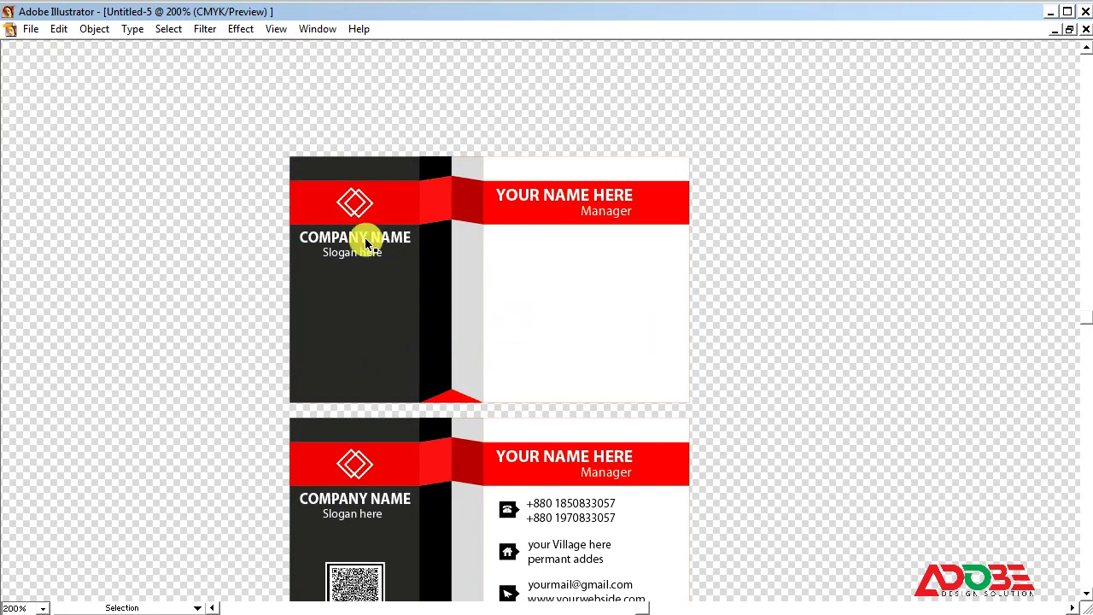
pyautogui.press('Delete')
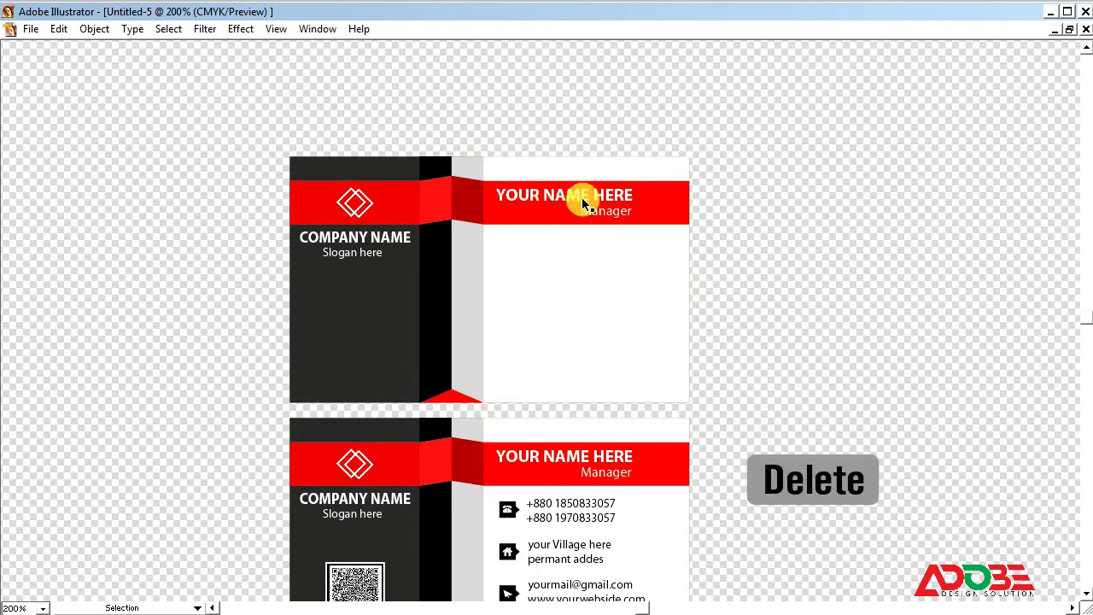
pyautogui.click(590, 205)
pyautogui.press('Delete')
pyautogui.click(598, 211)
pyautogui.press('Delete')
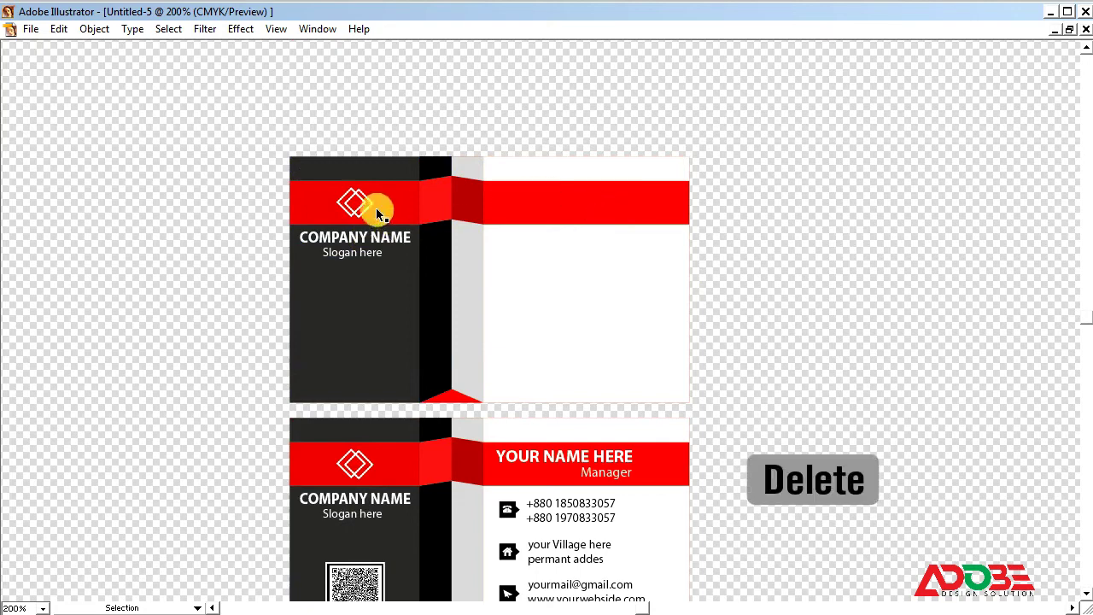
pyautogui.press('Delete')
pyautogui.click(359, 235)
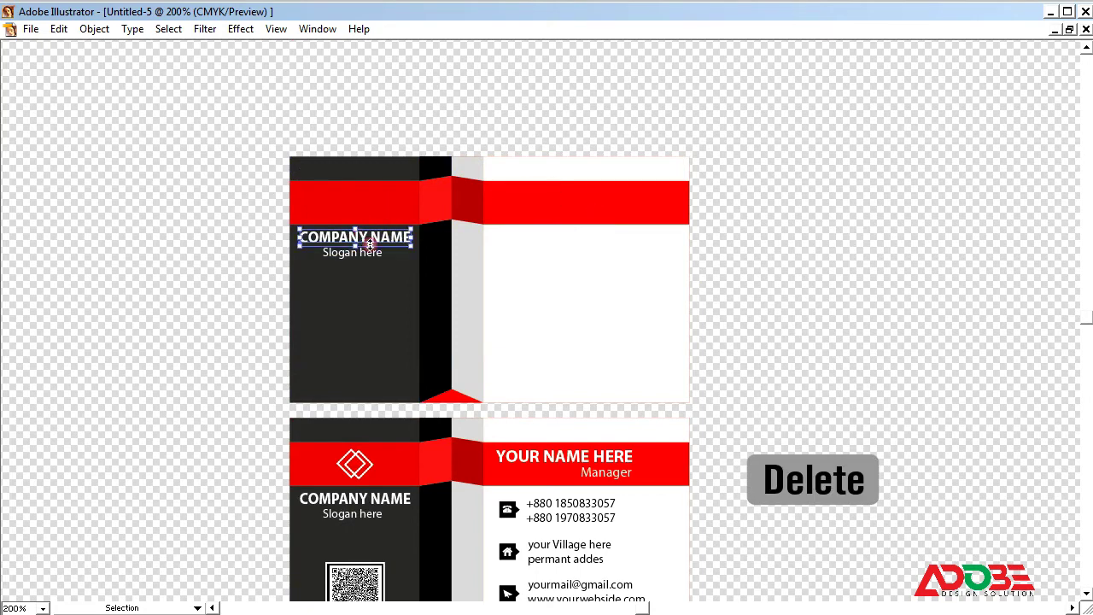
pyautogui.press('Delete')
pyautogui.press('Delete')
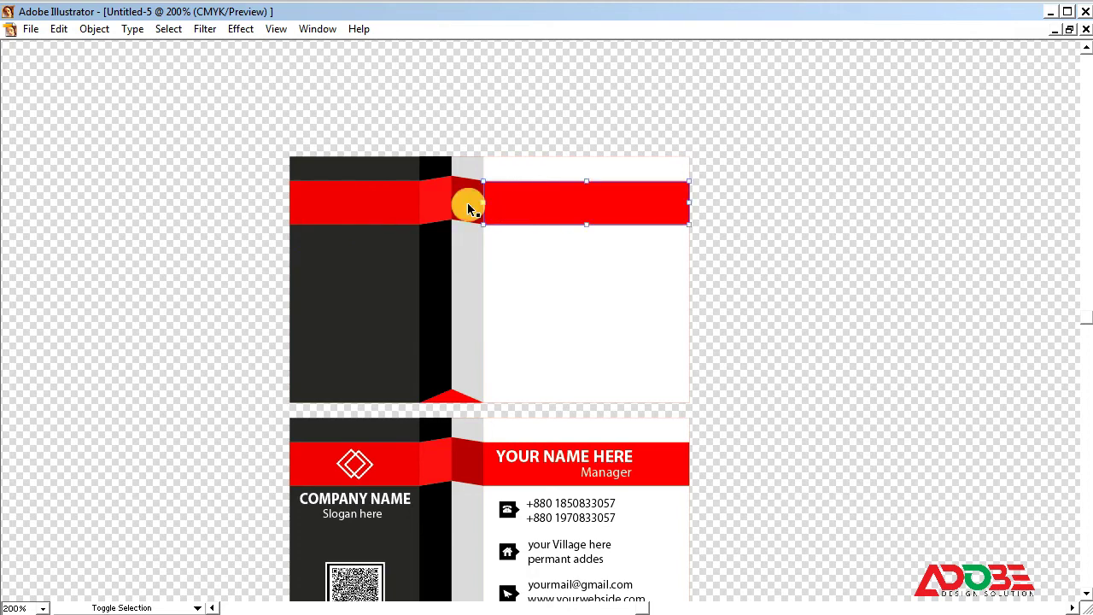
# Copy the red band straight down to mid-card and delete the original upper band.
pyautogui.keyDown('shift'); pyautogui.click(440, 210); pyautogui.keyUp('shift')
pyautogui.click(508, 209)
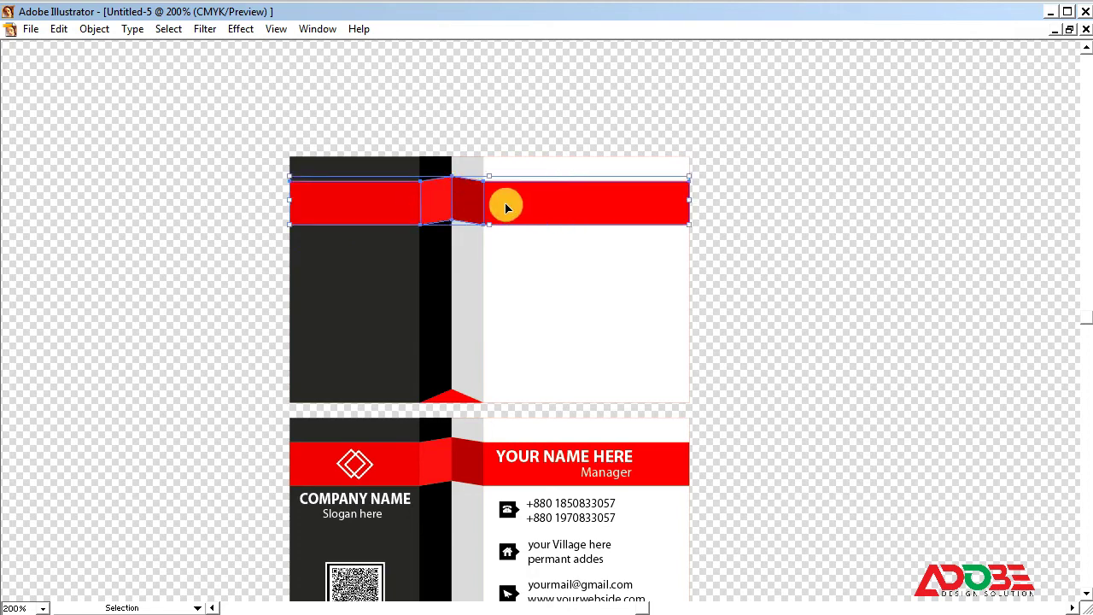
pyautogui.moveTo(507, 207); pyautogui.dragTo(498, 285)
pyautogui.click(516, 212)
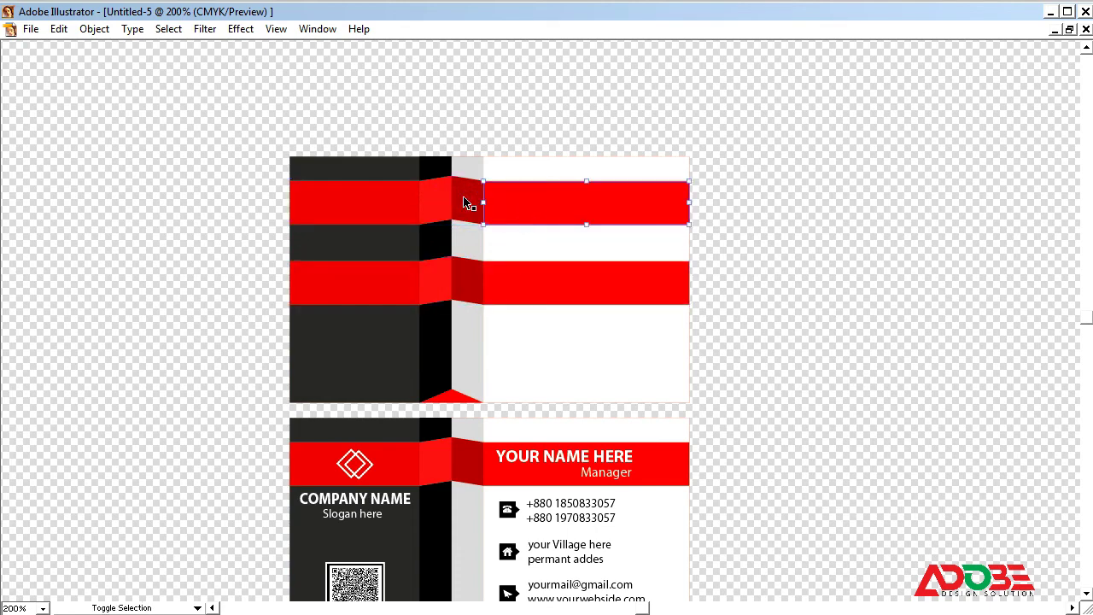
pyautogui.keyDown('shift'); pyautogui.click(432, 210); pyautogui.keyUp('shift')
pyautogui.keyDown('shift'); pyautogui.click(373, 210); pyautogui.keyUp('shift')
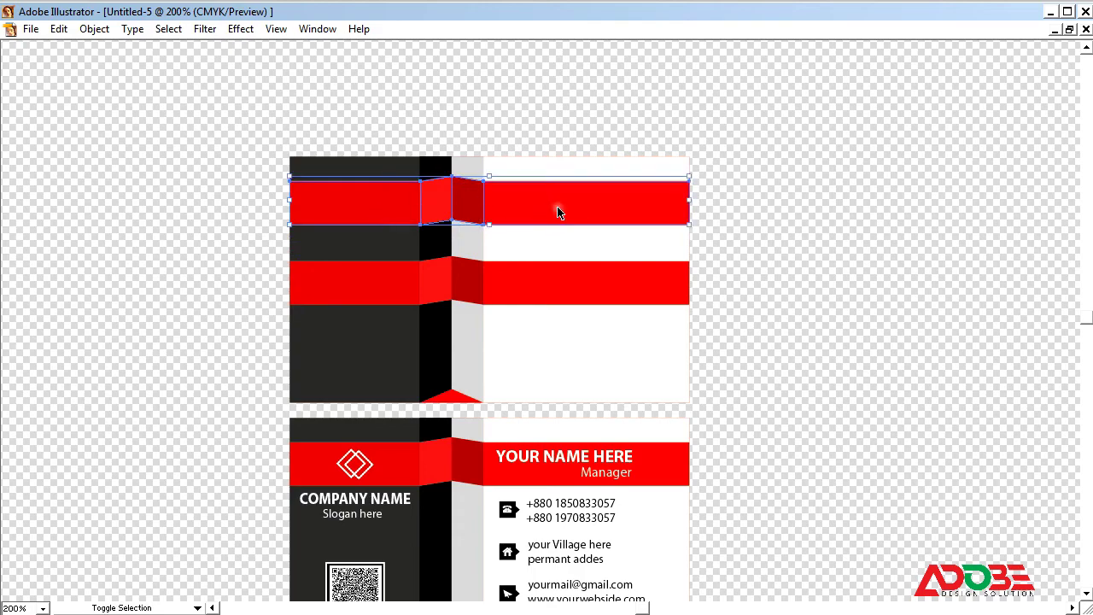
pyautogui.press('Delete')
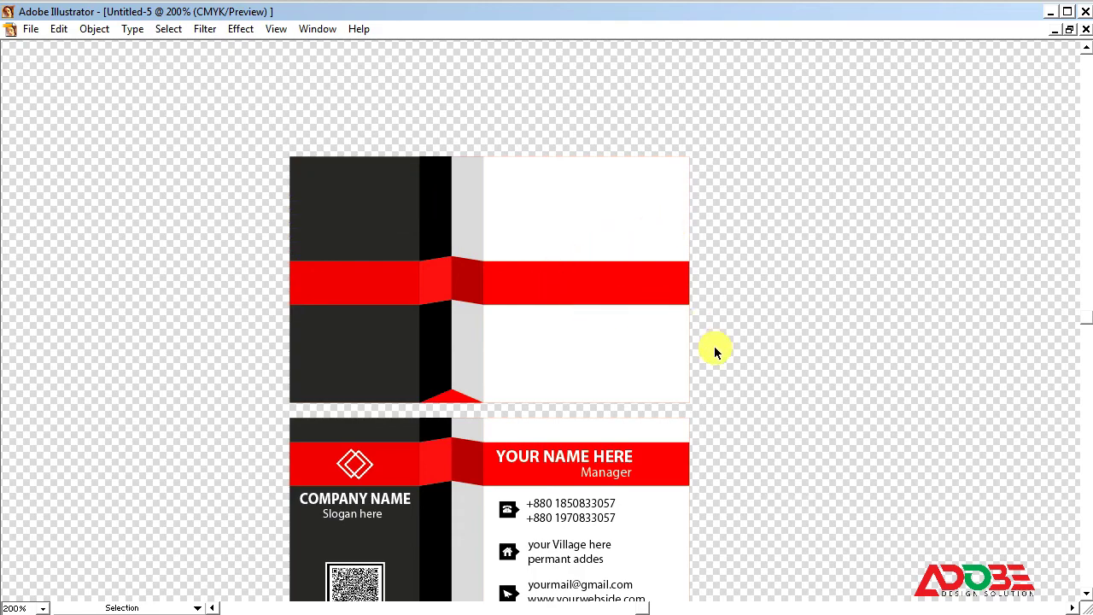
# Switch the Color panel to CMYK and make the back card's right panel black (C, M, Y 100).
pyautogui.moveTo(742, 359); pyautogui.dragTo(742, 258)
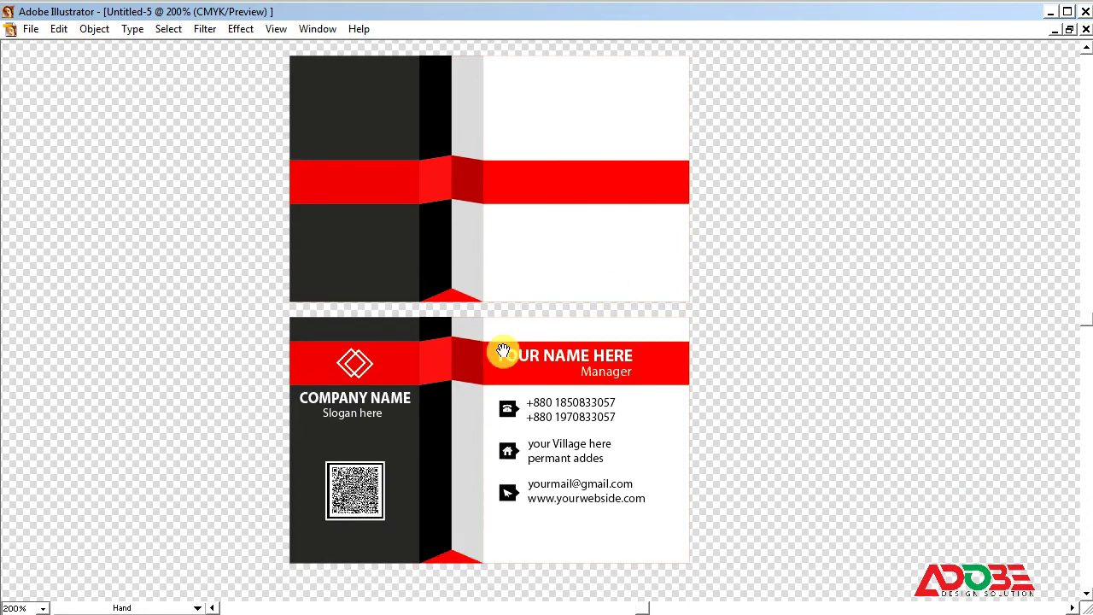
pyautogui.click(533, 151)
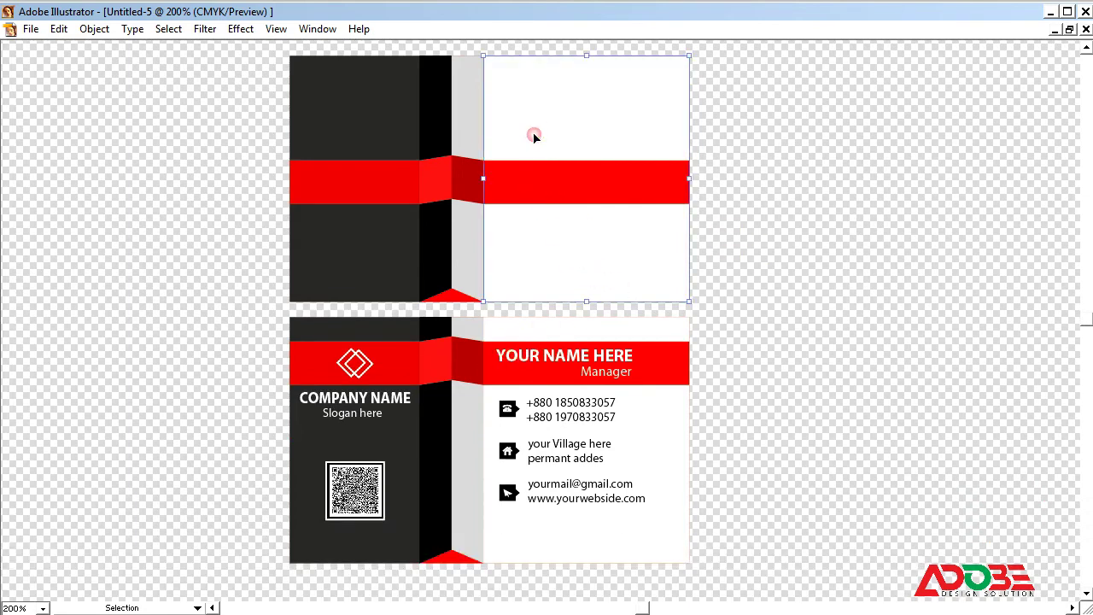
pyautogui.press('Tab')
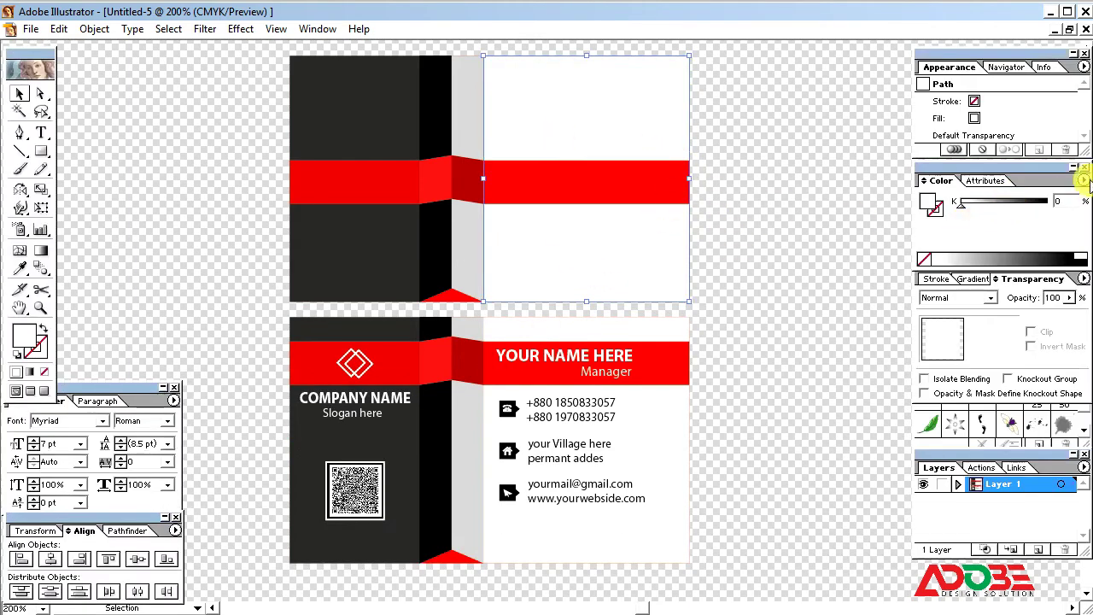
pyautogui.click(1084, 180)
pyautogui.click(1016, 257)
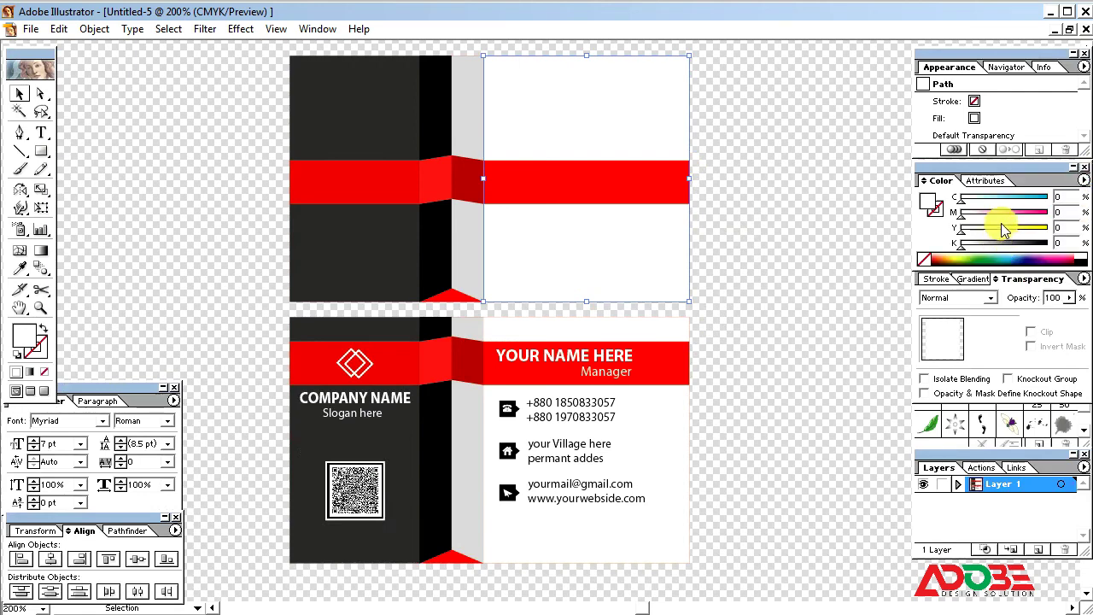
pyautogui.moveTo(961, 215); pyautogui.dragTo(1049, 215)
pyautogui.moveTo(961, 231); pyautogui.dragTo(1059, 231)
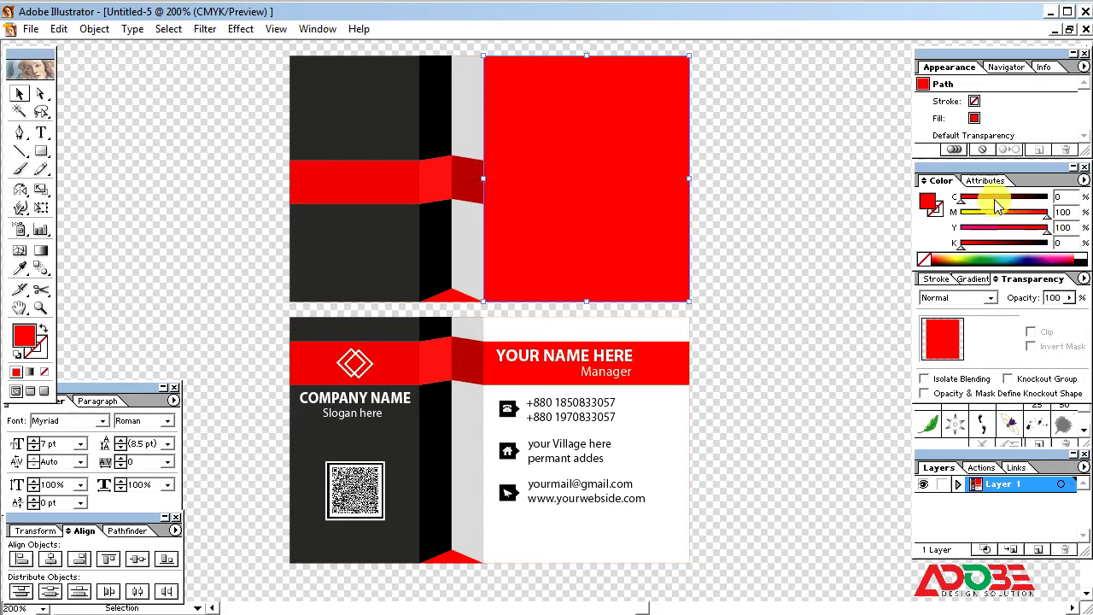
pyautogui.moveTo(996, 199); pyautogui.dragTo(1059, 198)
# Lighten the back card's left panel to white and the first narrow strip to light grey.
pyautogui.click(787, 233)
pyautogui.click(320, 239)
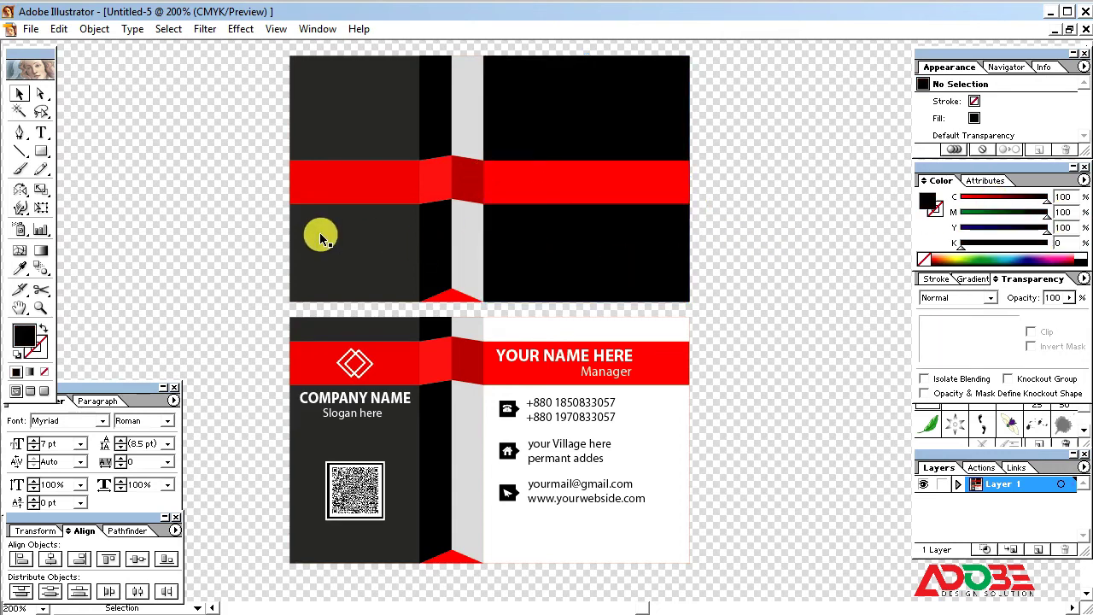
pyautogui.moveTo(1031, 247); pyautogui.dragTo(961, 247)
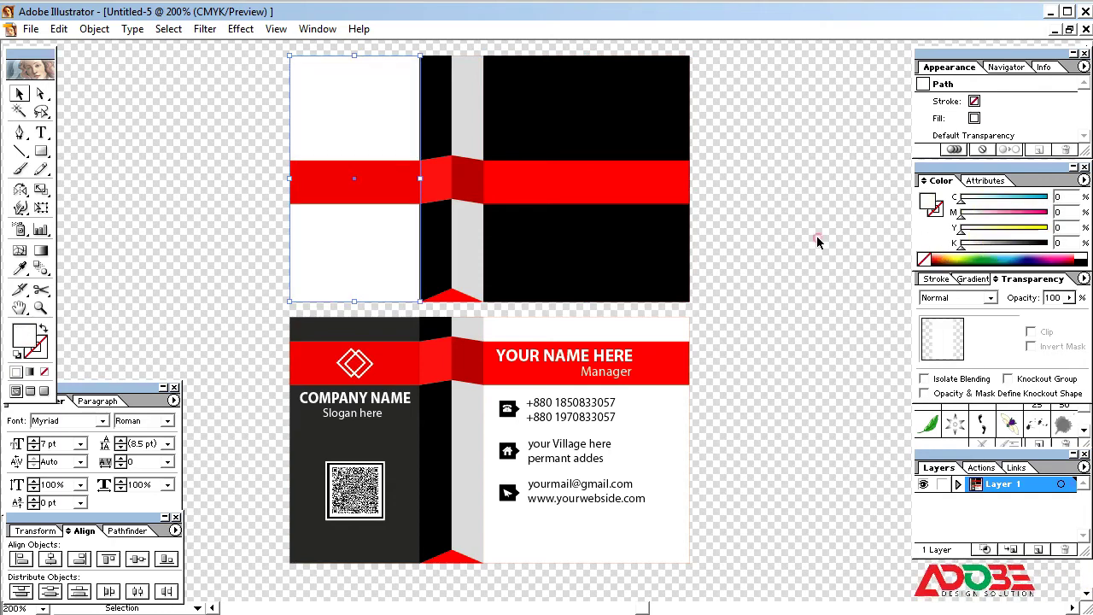
pyautogui.click(820, 236)
pyautogui.click(435, 238)
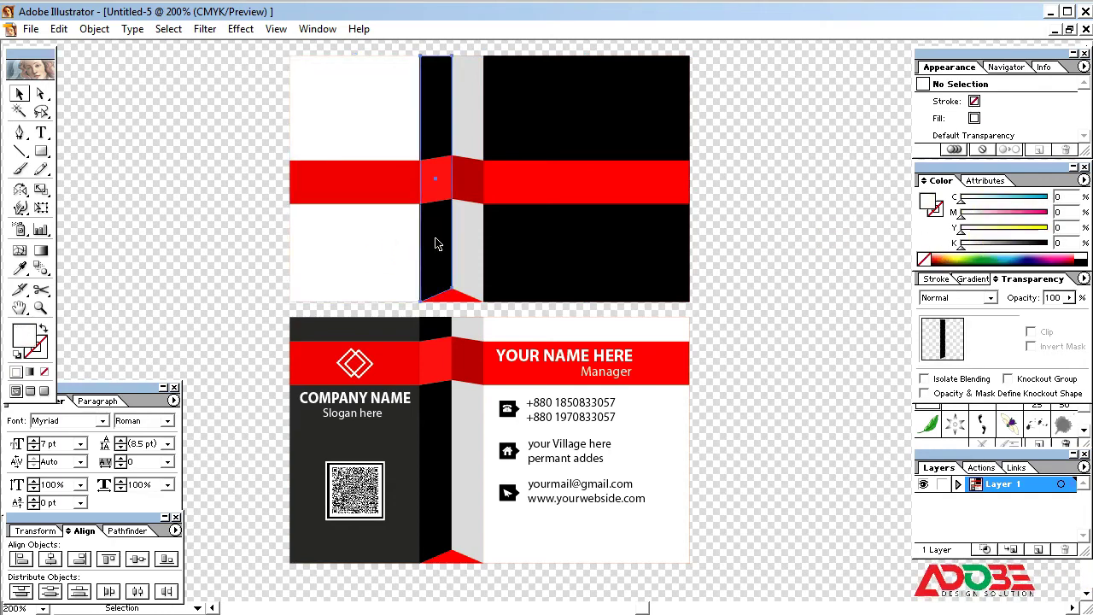
pyautogui.moveTo(1053, 245); pyautogui.dragTo(978, 246)
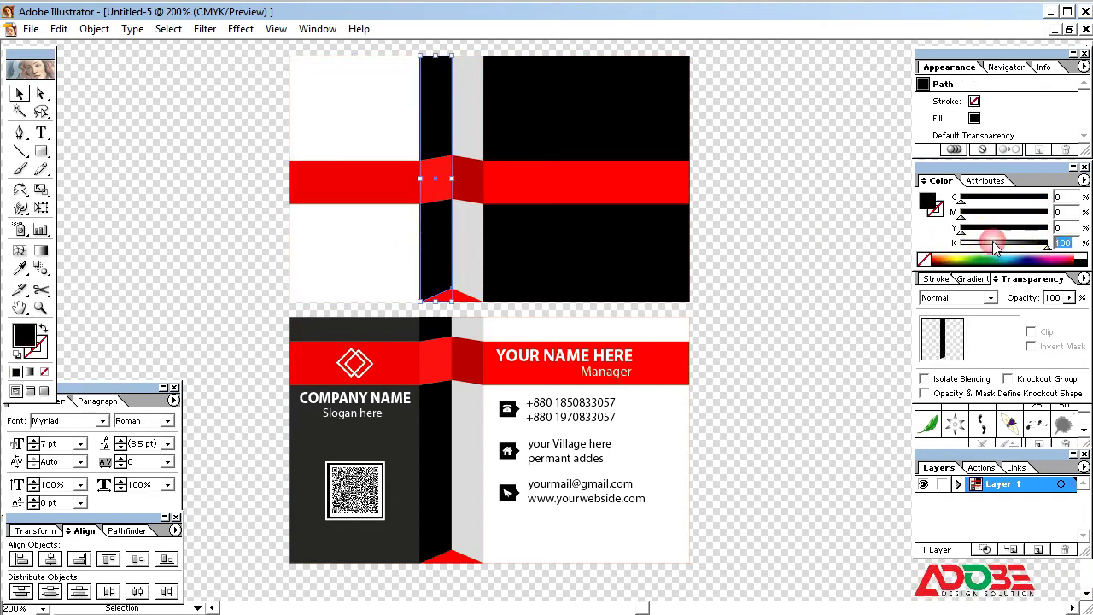
pyautogui.click(875, 279)
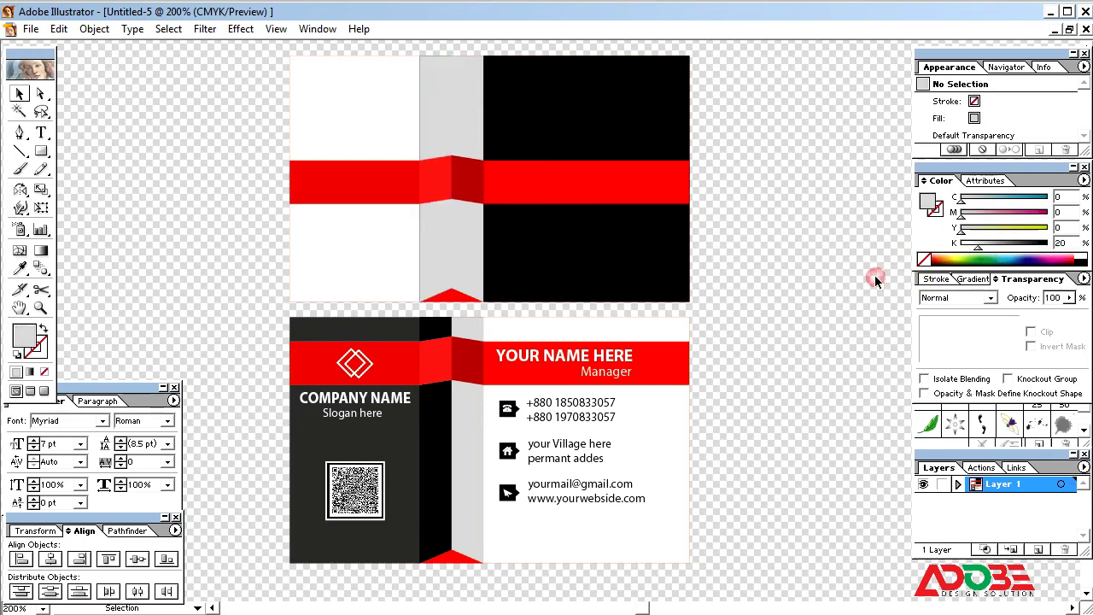
# Darken the second narrow strip to 80% black (K 80).
pyautogui.click(395, 217)
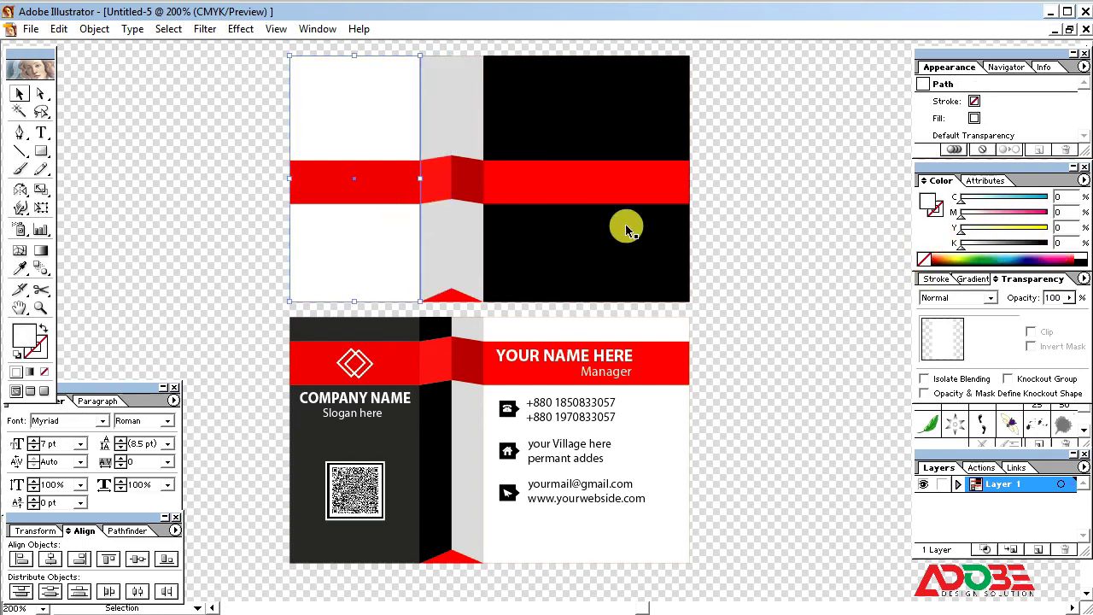
pyautogui.click(481, 245)
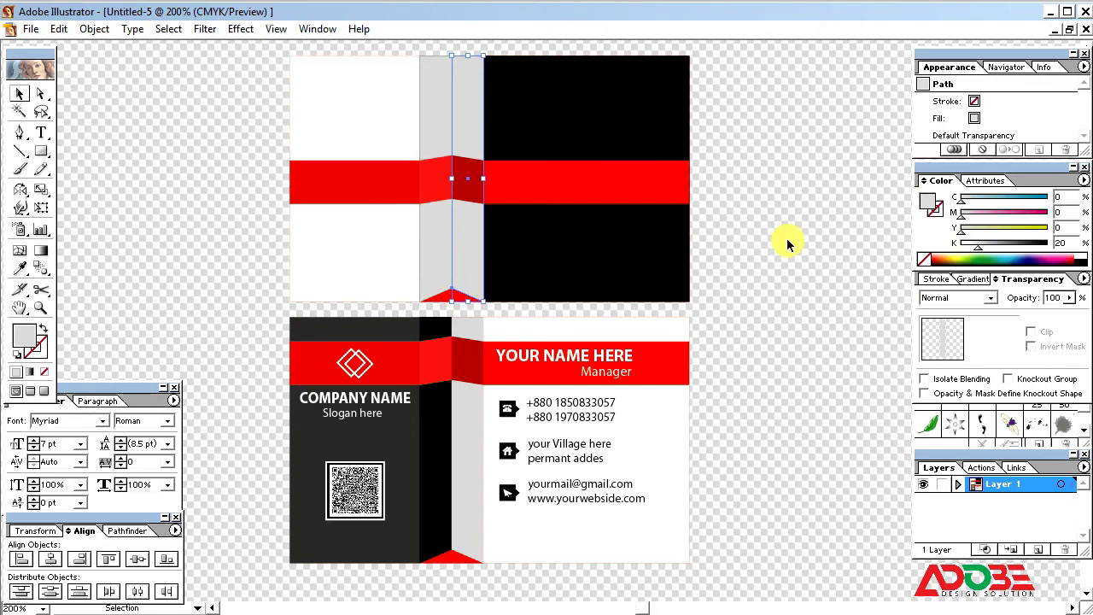
pyautogui.click(1031, 248)
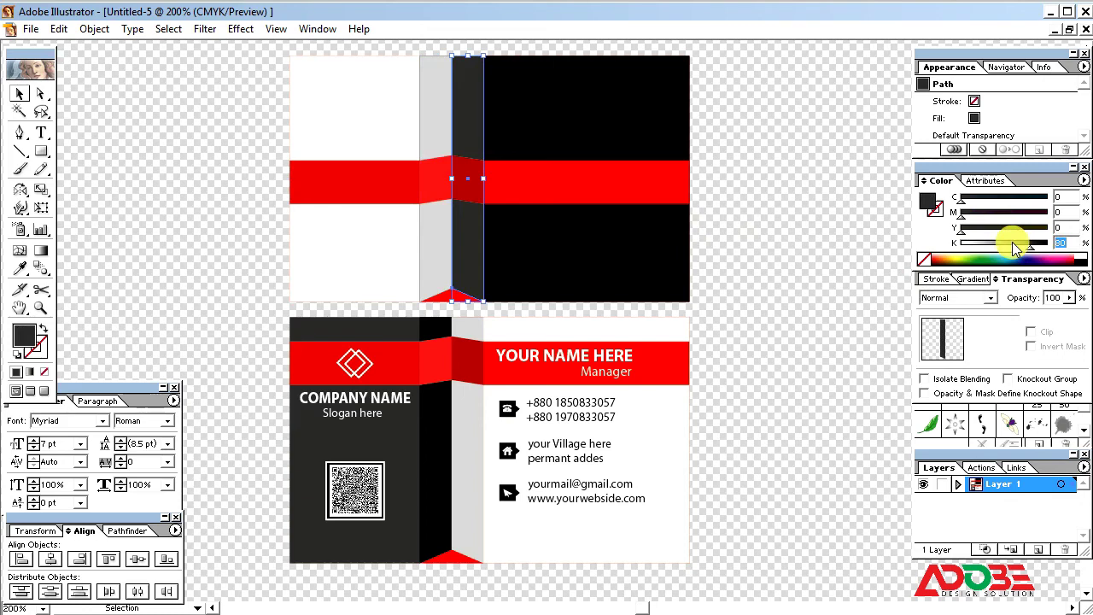
pyautogui.write('8')
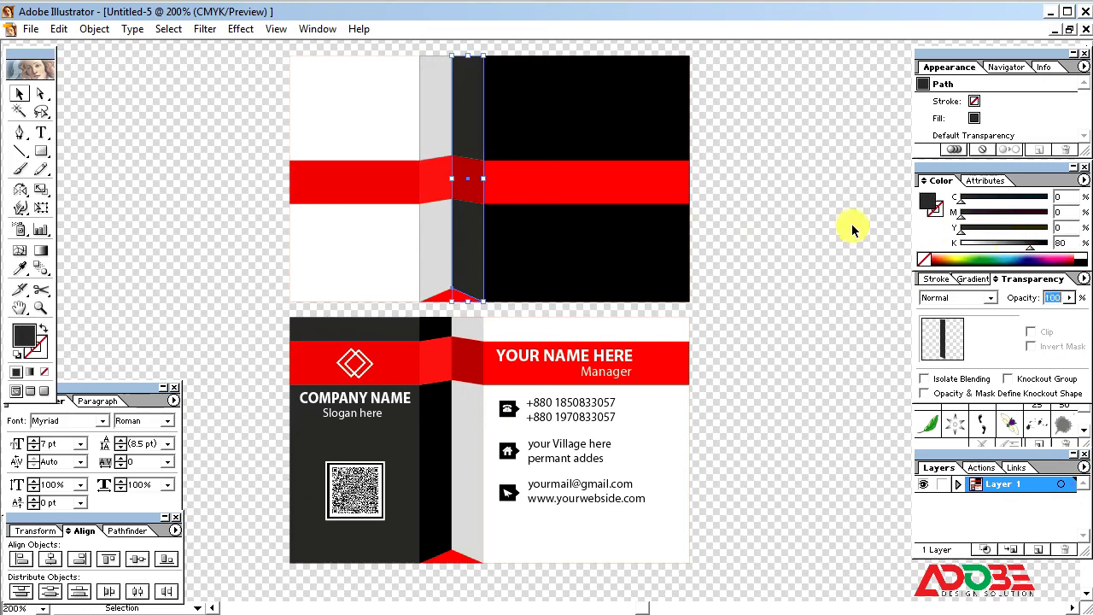
pyautogui.click(805, 224)
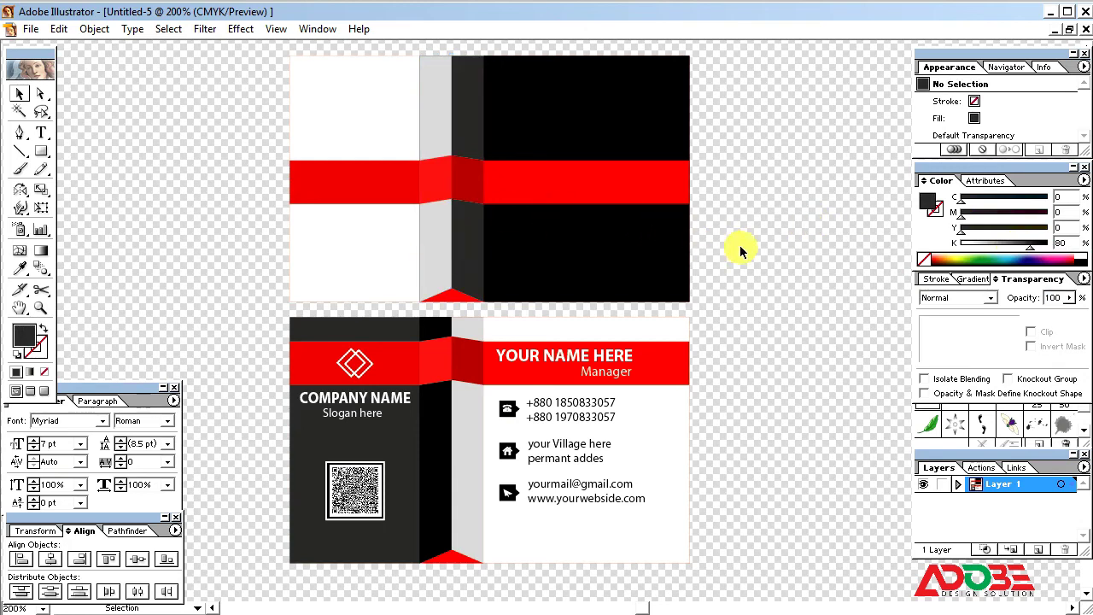
pyautogui.press('space')
pyautogui.moveTo(764, 210); pyautogui.dragTo(767, 249)
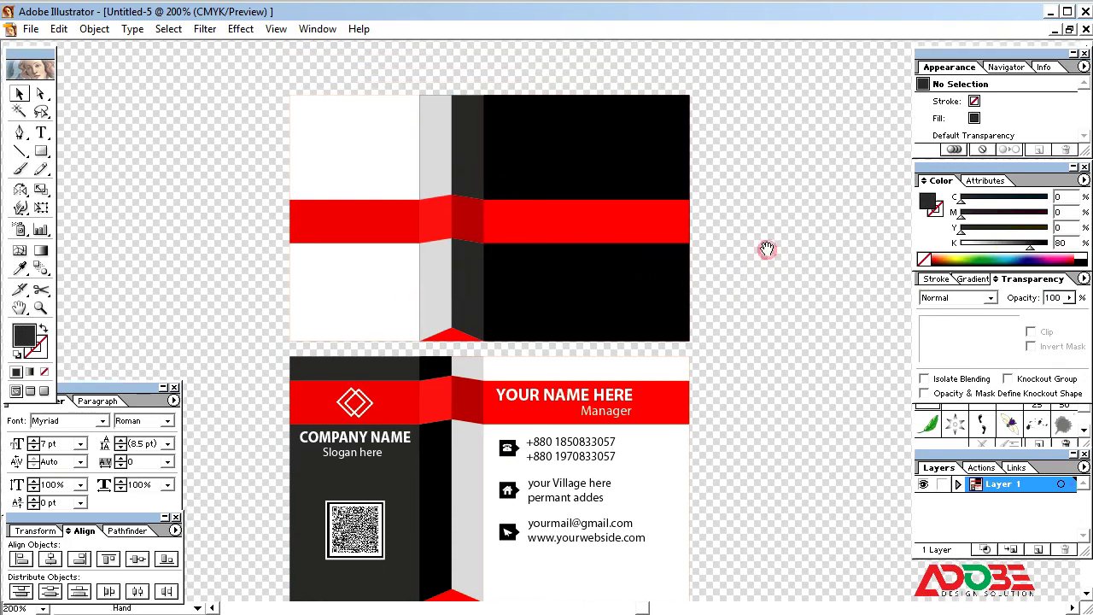
# Copy the COMPANY NAME and slogan text onto the back card's red band, brought to front.
pyautogui.click(609, 413)
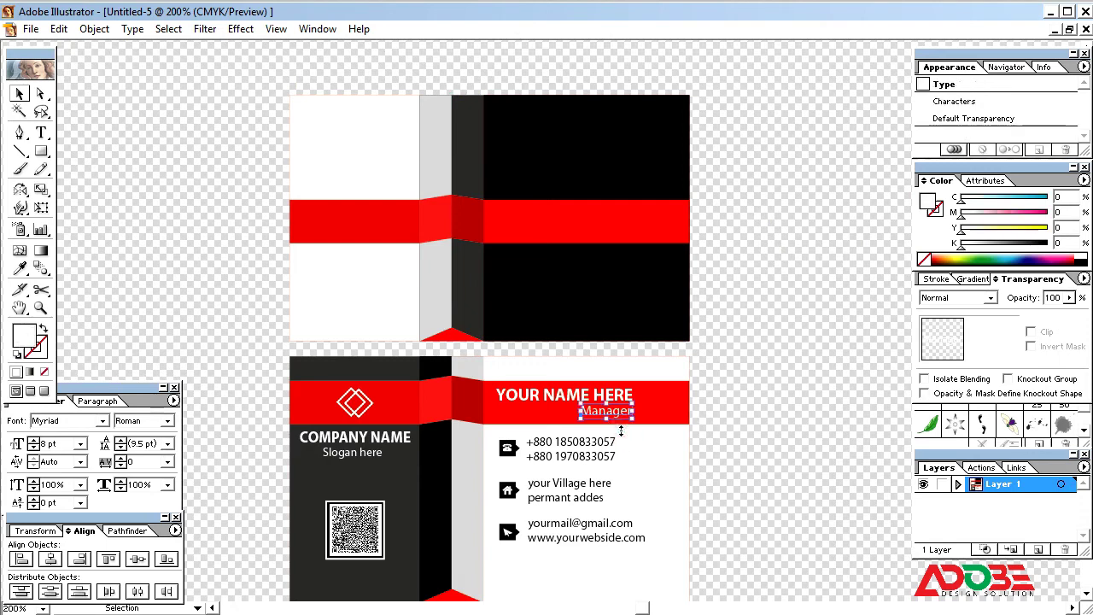
pyautogui.click(357, 450)
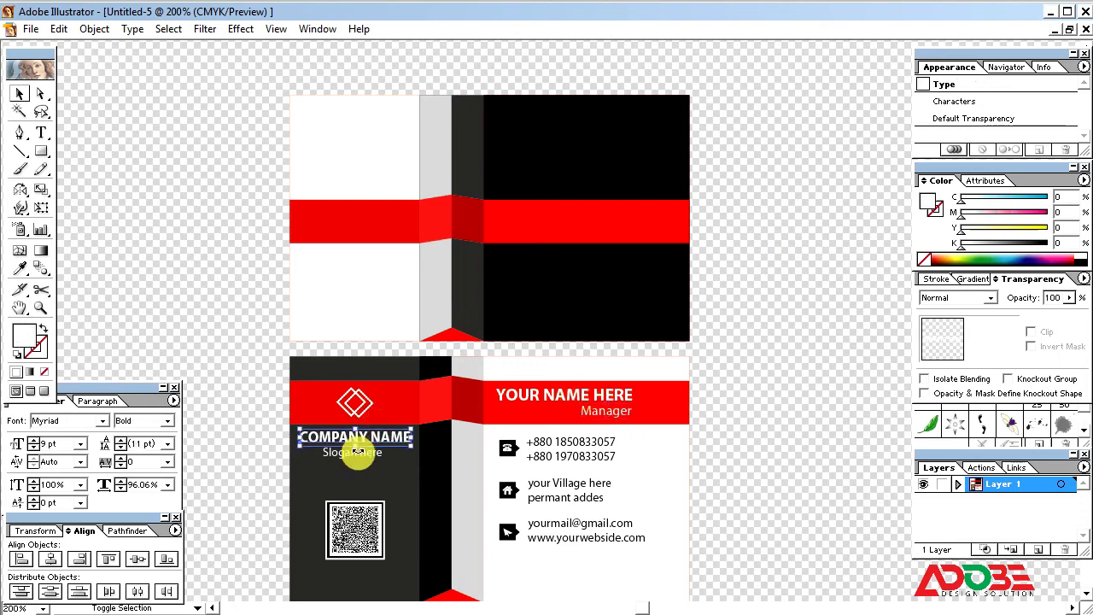
pyautogui.moveTo(358, 462); pyautogui.dragTo(609, 237)
pyautogui.hotkey('ctrl', 'shift', ']')
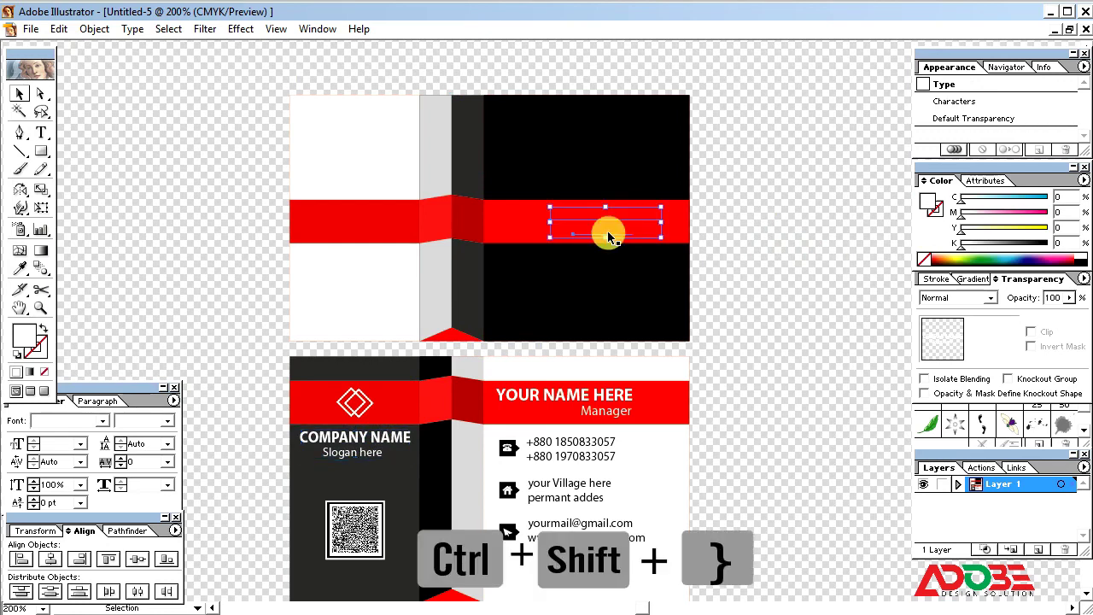
# Copy the diamond logo onto the back card's red band, left of COMPANY NAME.
pyautogui.click(352, 405)
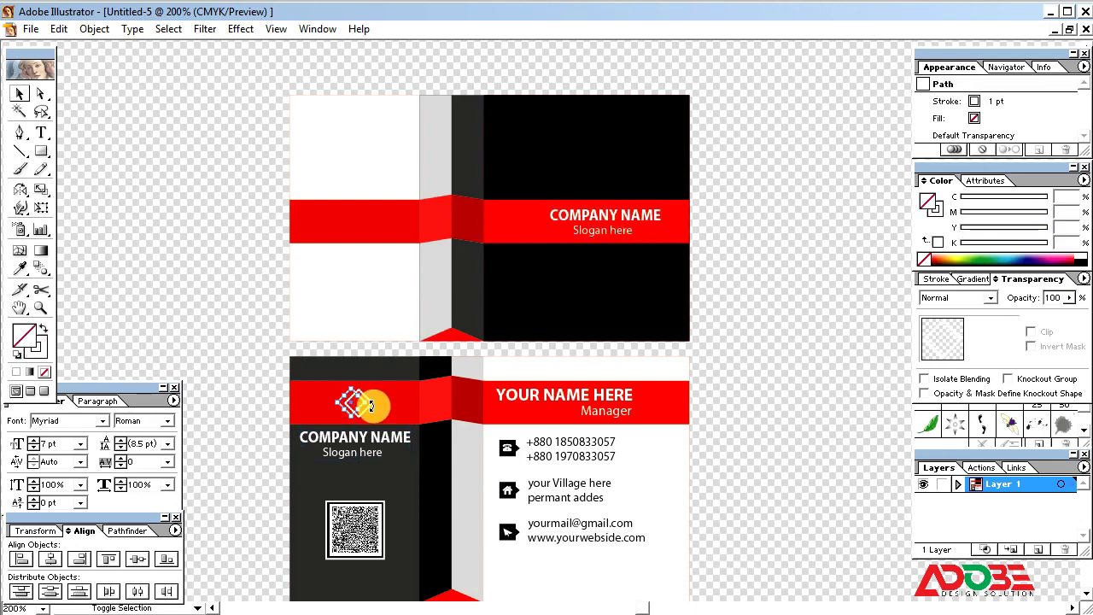
pyautogui.keyDown('shift'); pyautogui.click(361, 400); pyautogui.keyUp('shift')
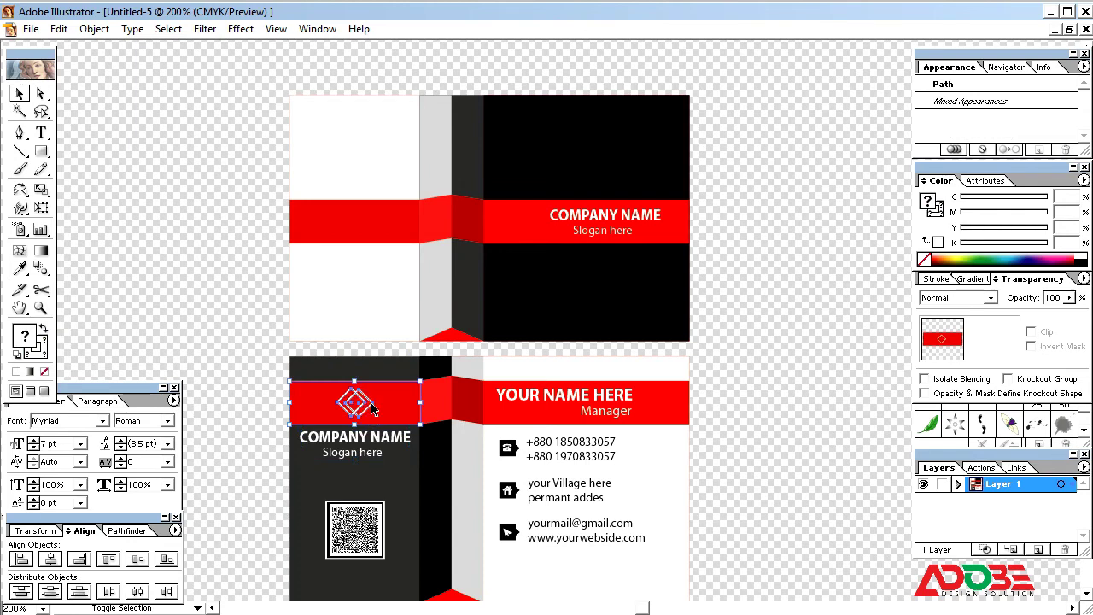
pyautogui.click(361, 412)
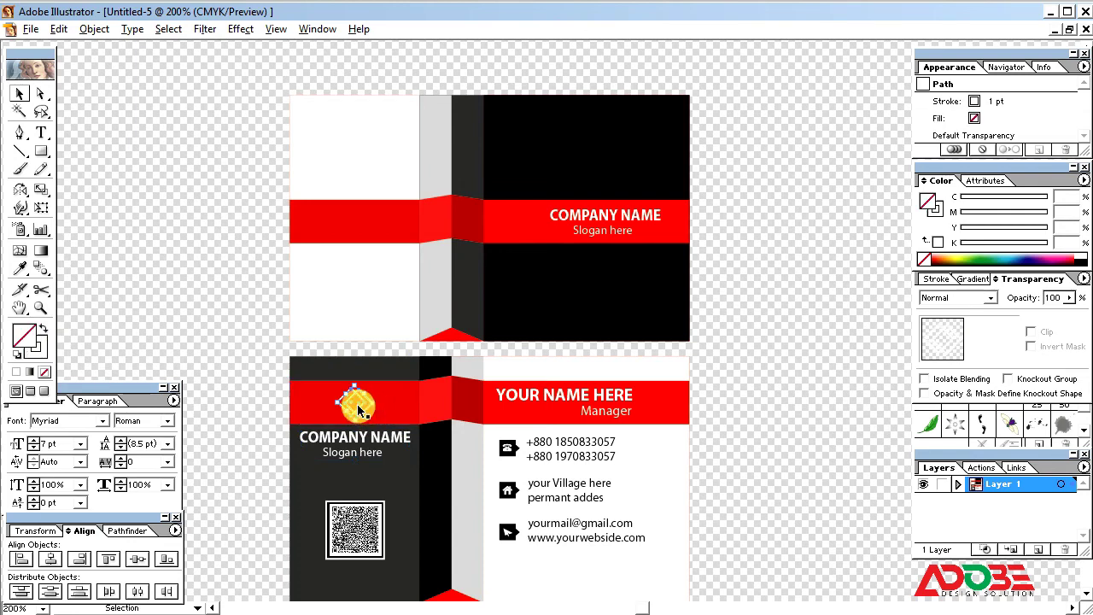
pyautogui.moveTo(361, 410); pyautogui.dragTo(481, 288)
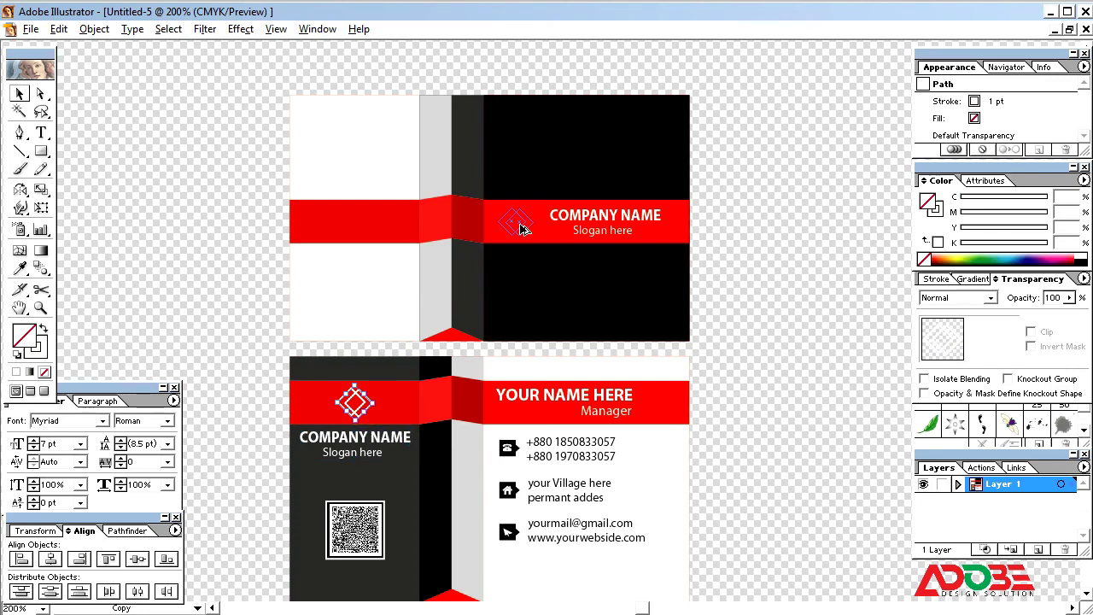
pyautogui.moveTo(521, 224); pyautogui.dragTo(521, 224)
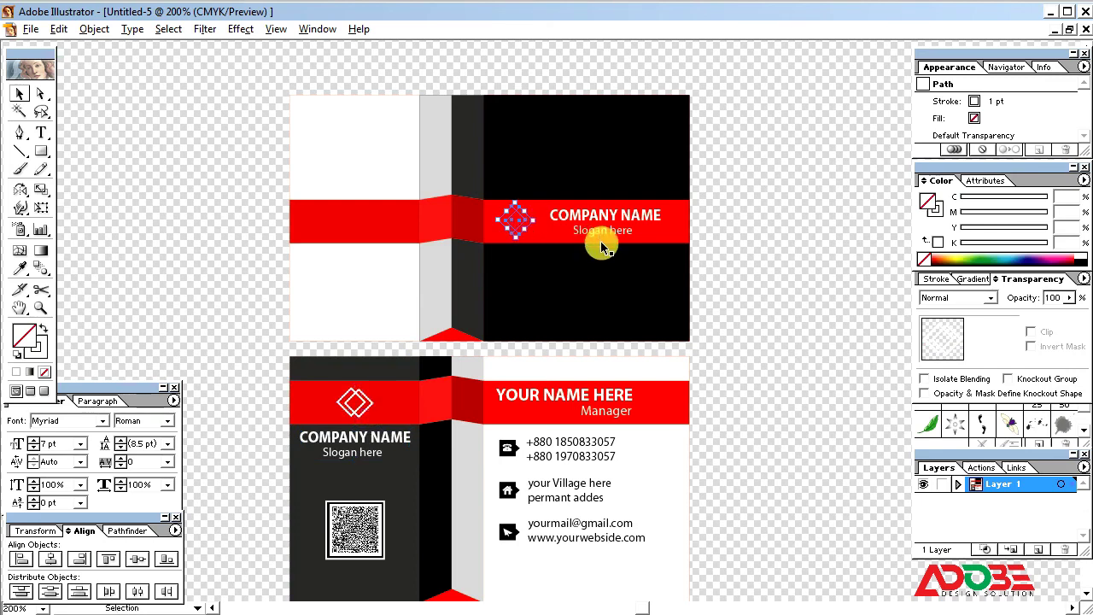
pyautogui.click(780, 269)
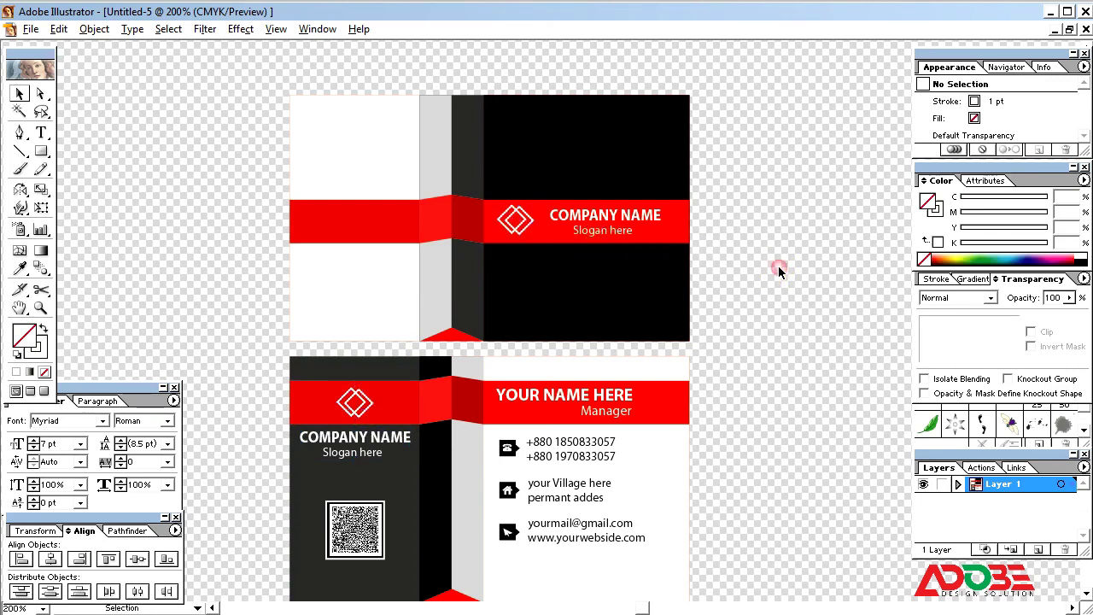
# Copy the QR code with its black frame onto the back card's left red band, slightly smaller.
pyautogui.click(355, 519)
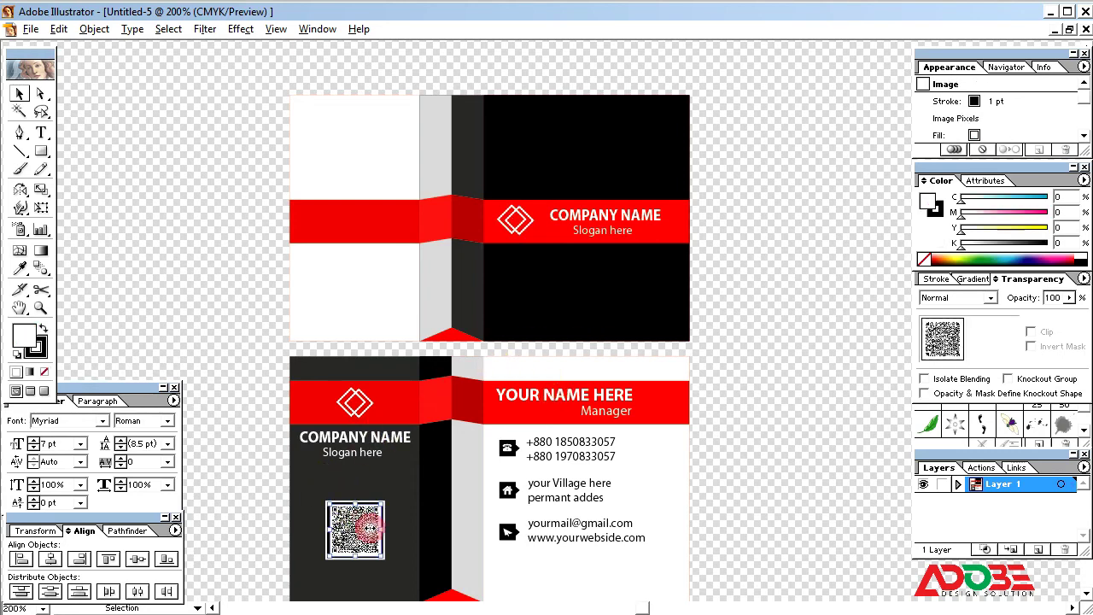
pyautogui.click(384, 568)
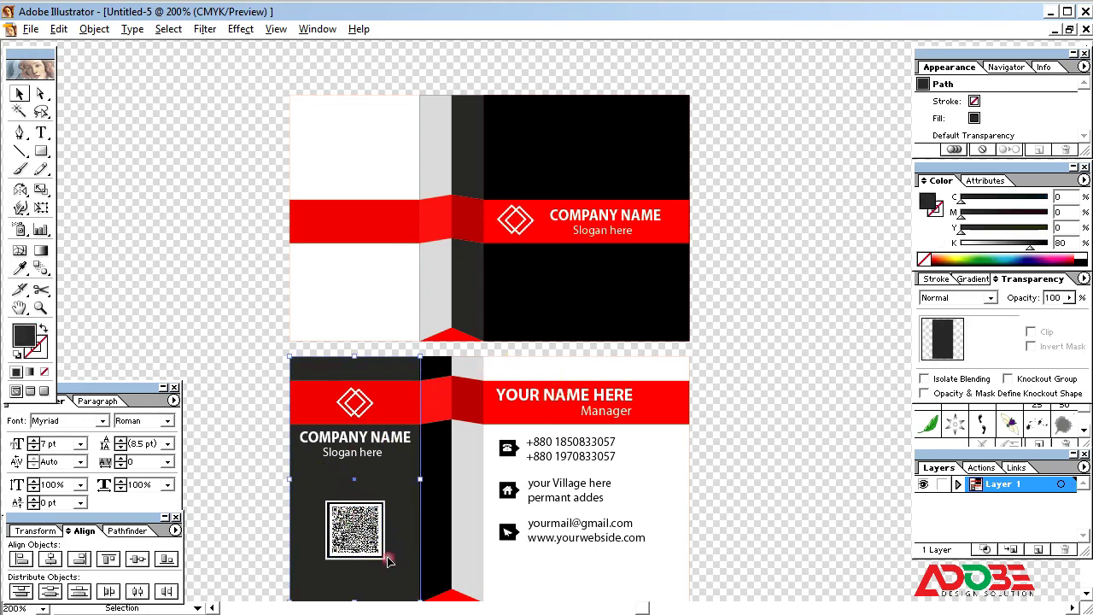
pyautogui.keyDown('shift'); pyautogui.click(384, 567); pyautogui.keyUp('shift')
pyautogui.keyDown('shift'); pyautogui.click(370, 537); pyautogui.keyUp('shift')
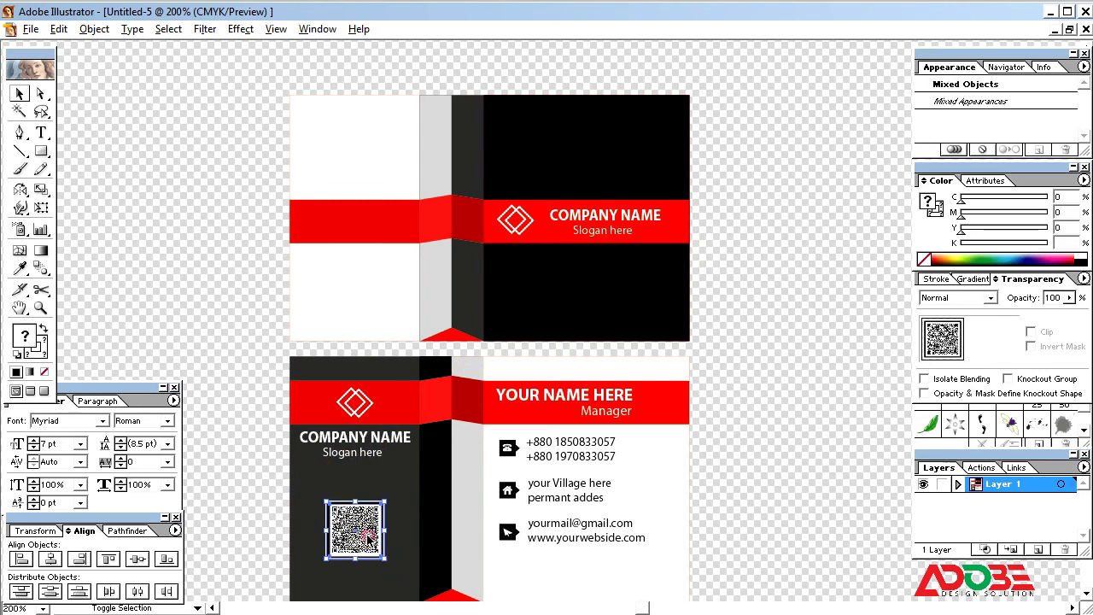
pyautogui.keyDown('shift'); pyautogui.click(346, 522); pyautogui.keyUp('shift')
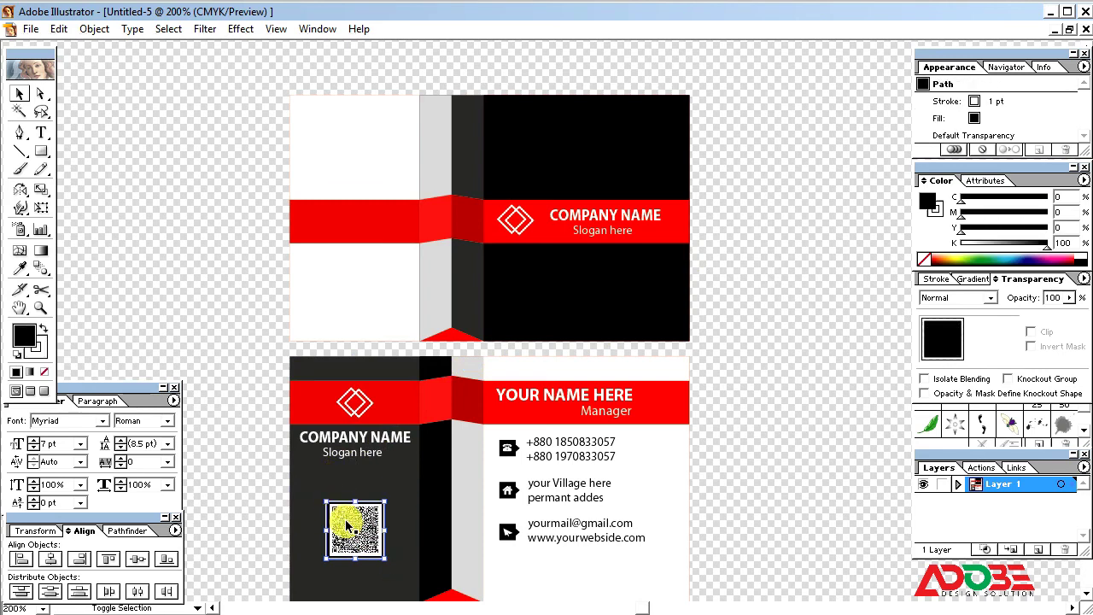
pyautogui.moveTo(346, 525); pyautogui.dragTo(368, 234)
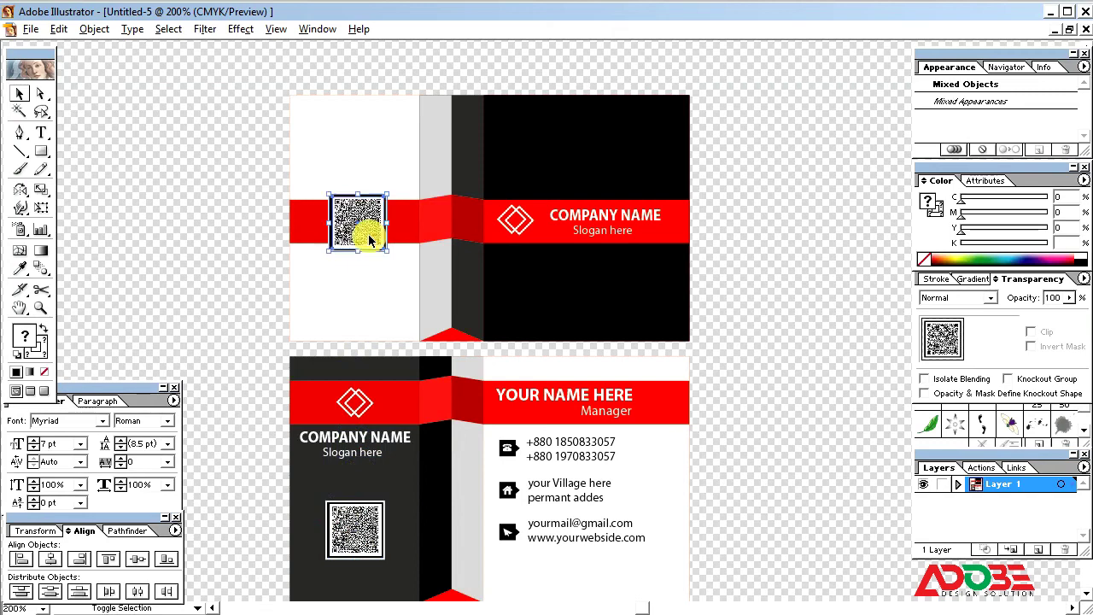
pyautogui.moveTo(388, 252); pyautogui.dragTo(382, 242)
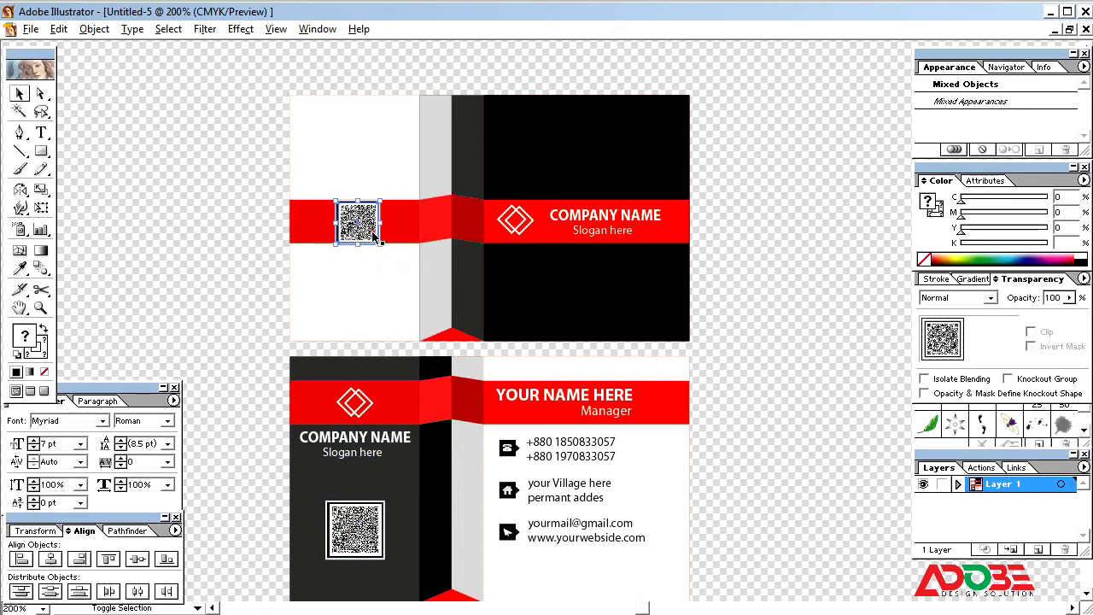
pyautogui.click(223, 231)
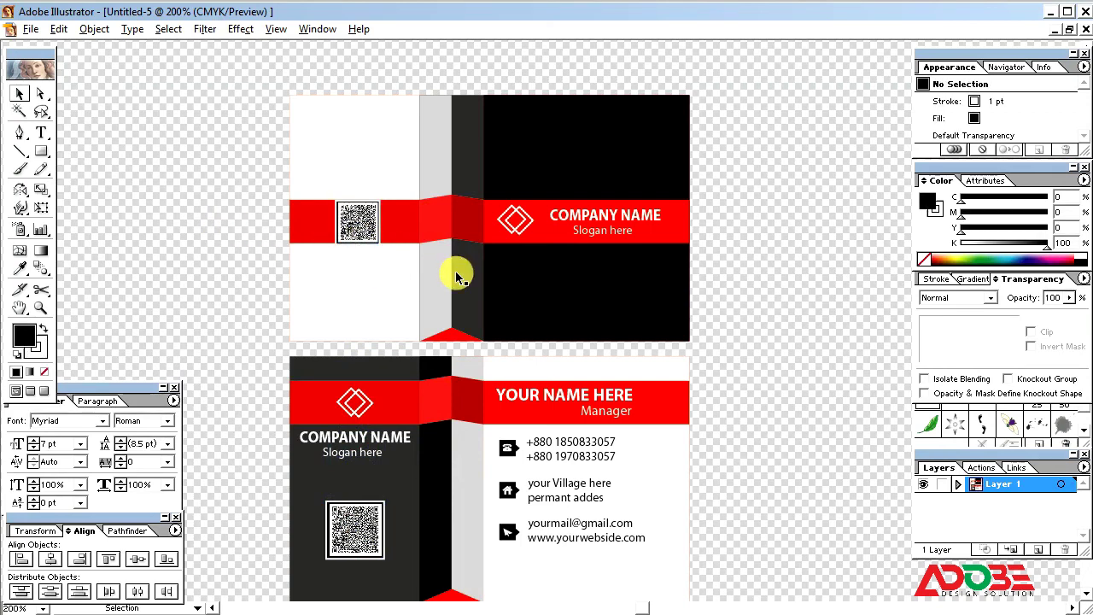
# Zoom to fit both cards in the window and hide all panels for a clean preview.
pyautogui.hotkey('ctrl', '-')
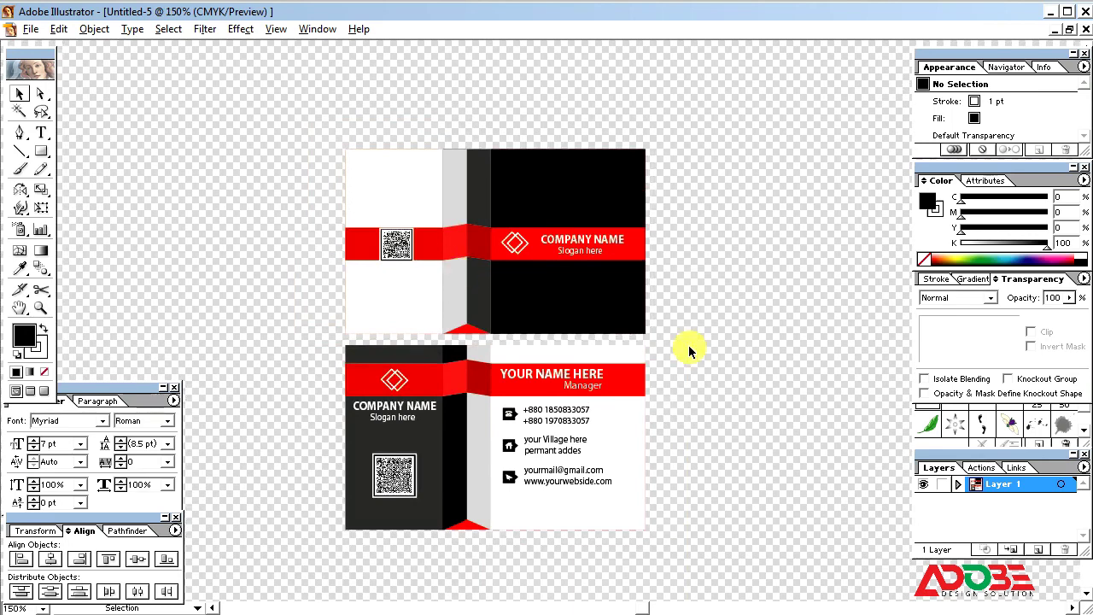
pyautogui.moveTo(698, 373); pyautogui.dragTo(686, 302)
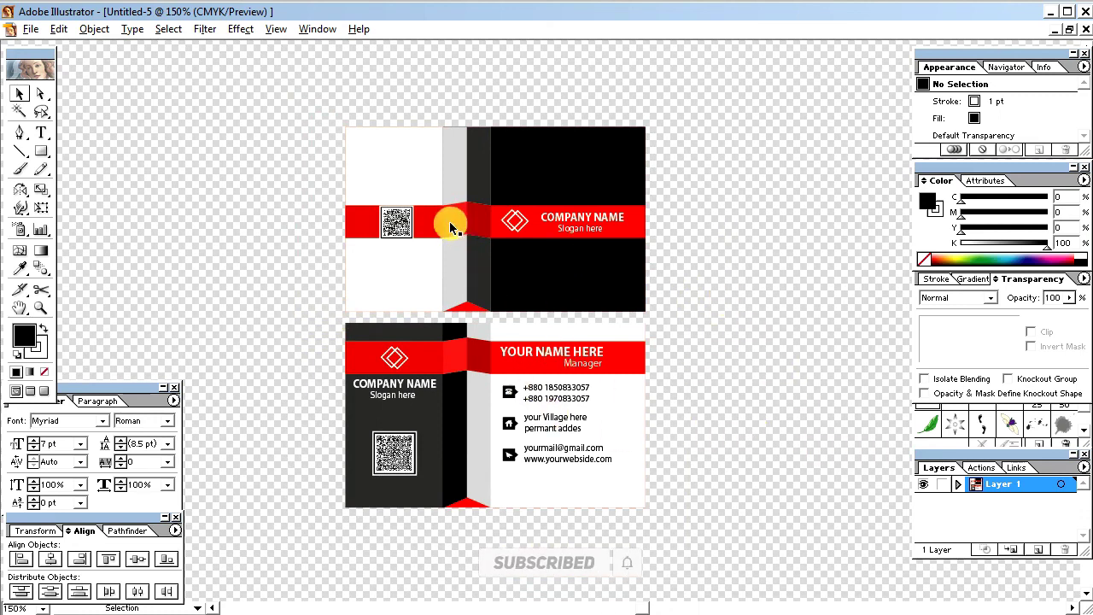
pyautogui.moveTo(258, 75); pyautogui.dragTo(748, 540)
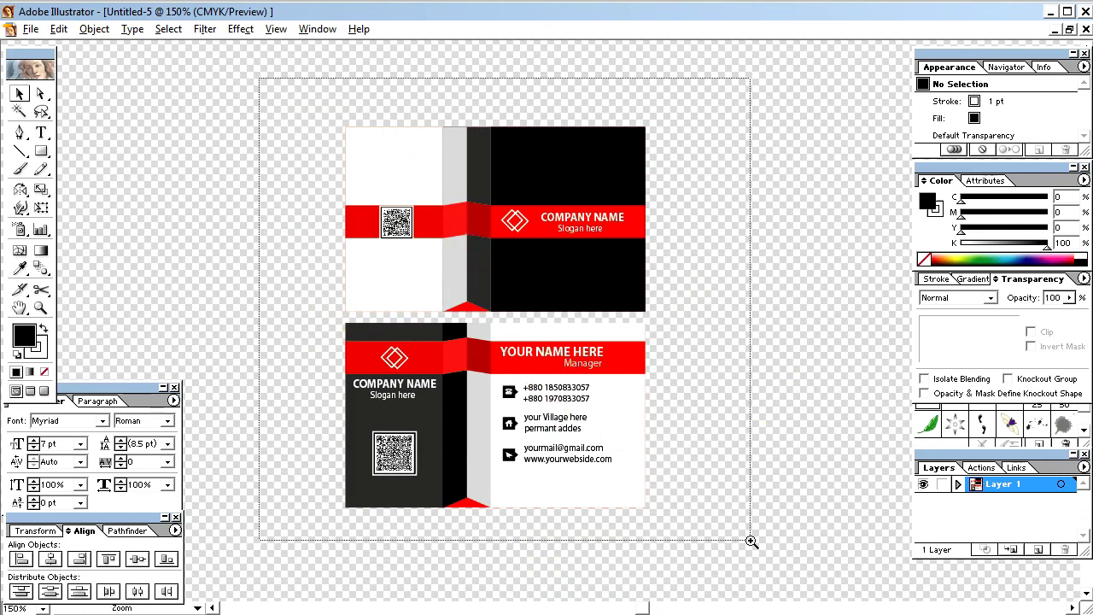
pyautogui.press('Tab')
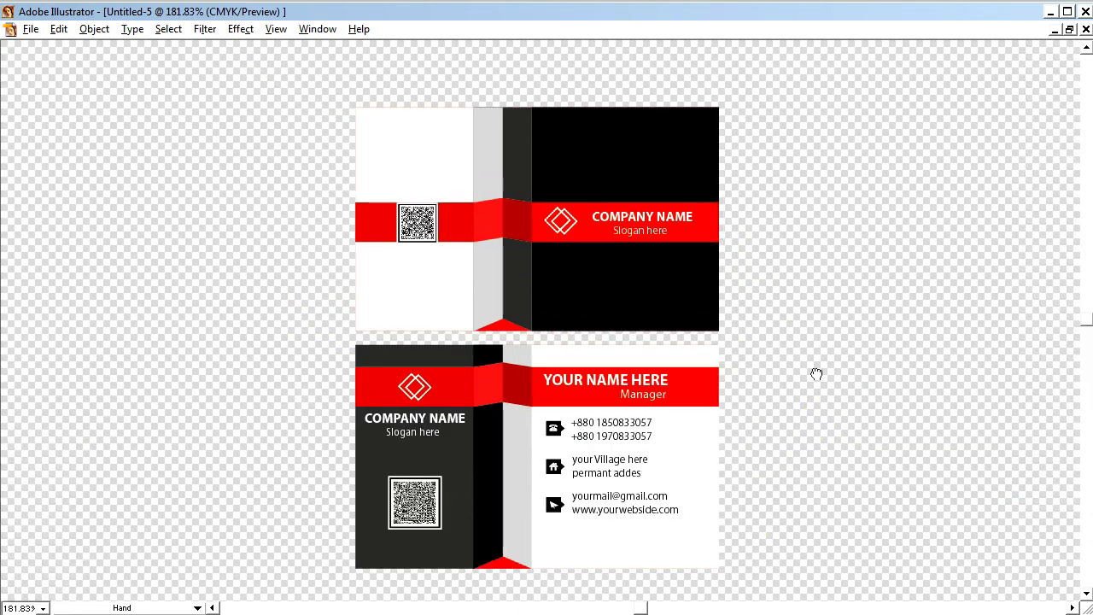